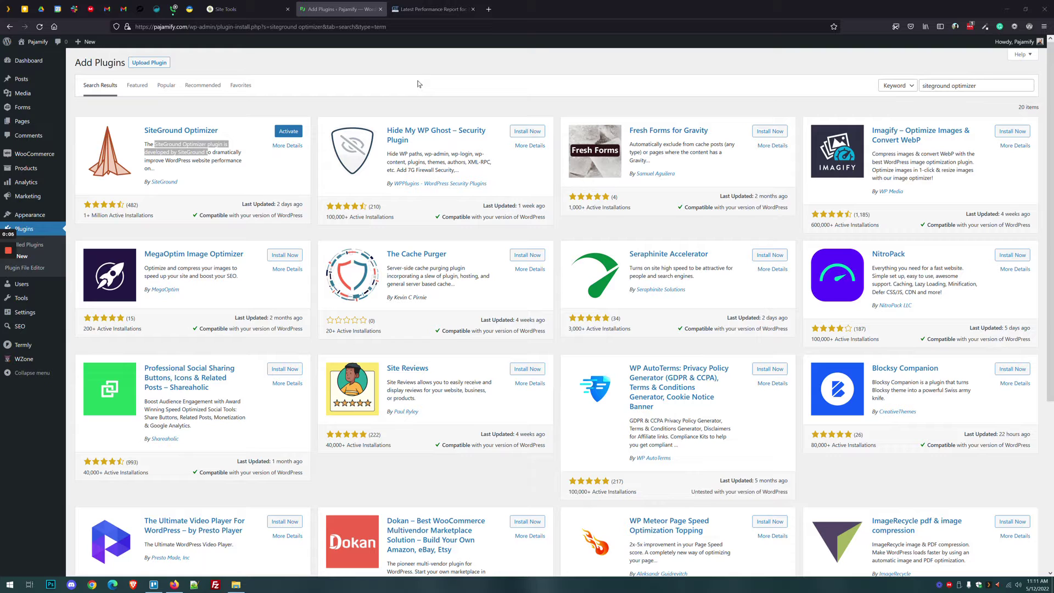
# Activate the SiteGround Optimizer plugin from the Add Plugins search results
pyautogui.click(417, 83)
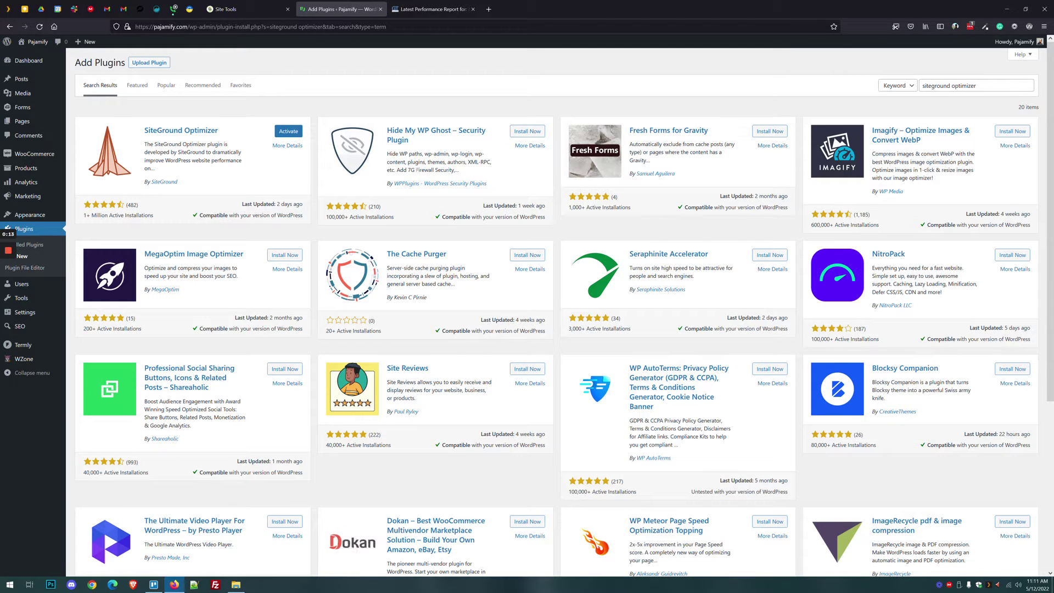
pyautogui.moveTo(143, 131); pyautogui.dragTo(219, 134)
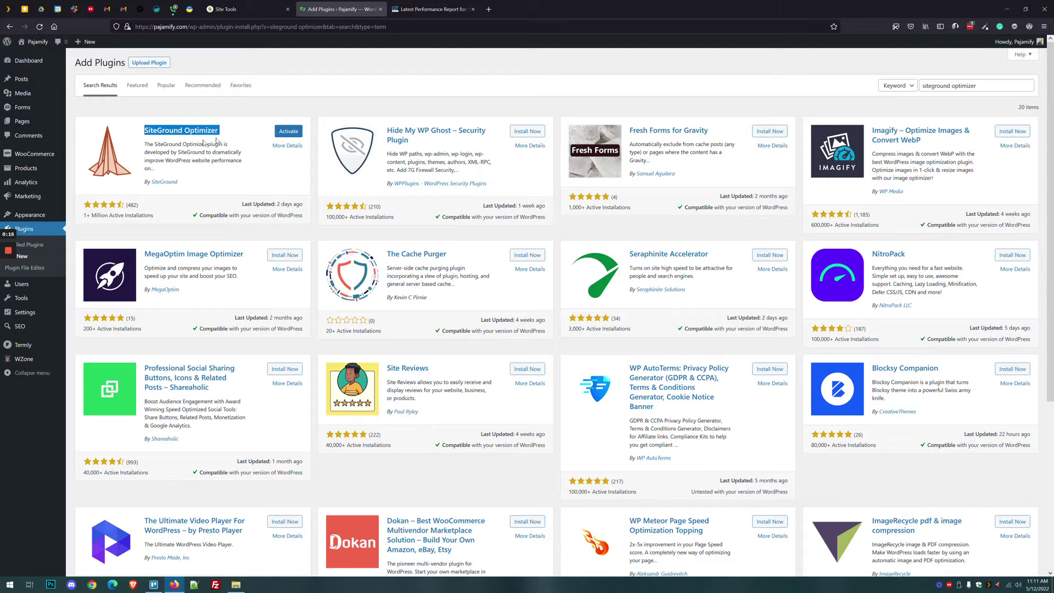
pyautogui.click(186, 139)
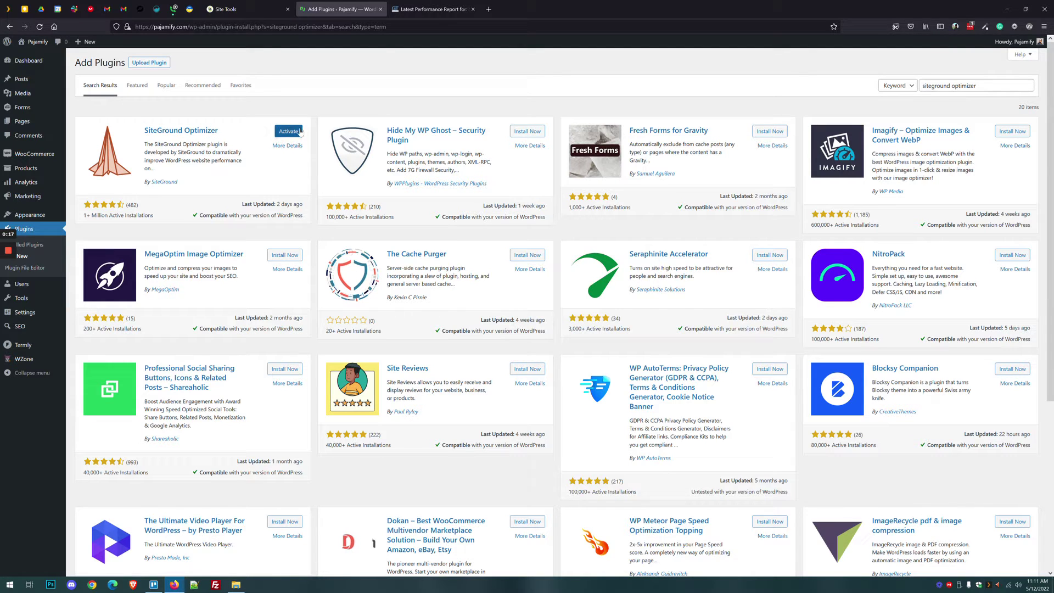
pyautogui.click(301, 132)
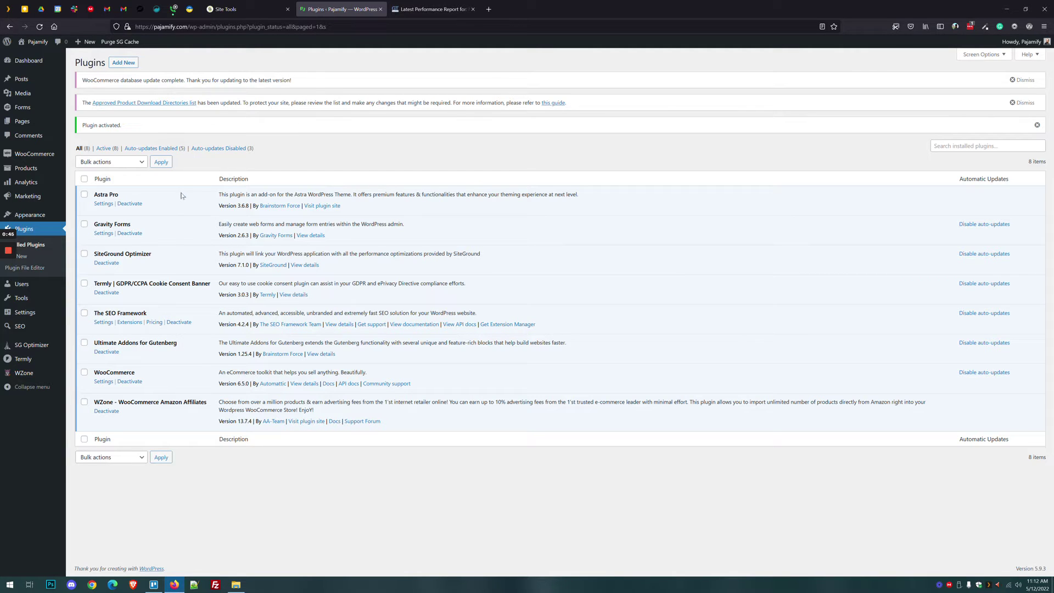
pyautogui.moveTo(152, 254); pyautogui.dragTo(94, 254)
# In Site Tools' Memcached tab, enable Memcached for All Sites, then return to Plugins
pyautogui.click(149, 252)
pyautogui.click(230, 8)
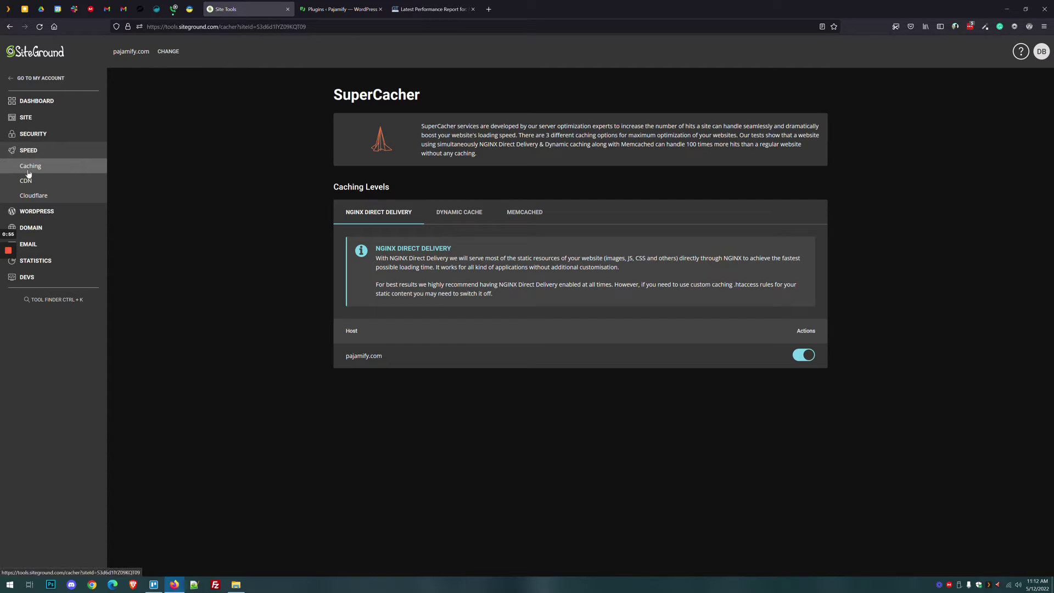
pyautogui.moveTo(345, 357); pyautogui.dragTo(383, 356)
pyautogui.click(353, 385)
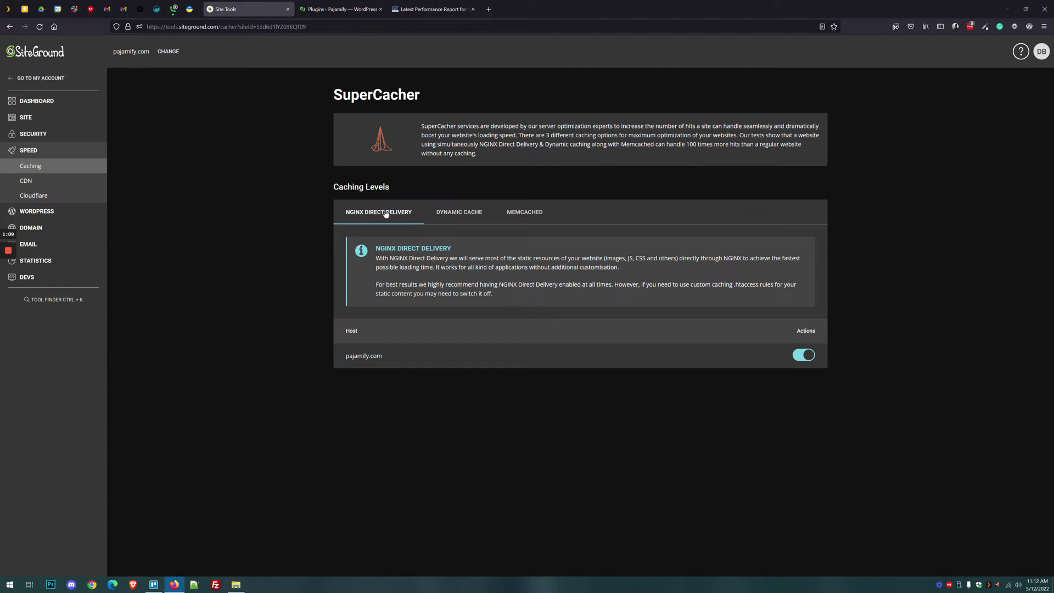
pyautogui.click(522, 218)
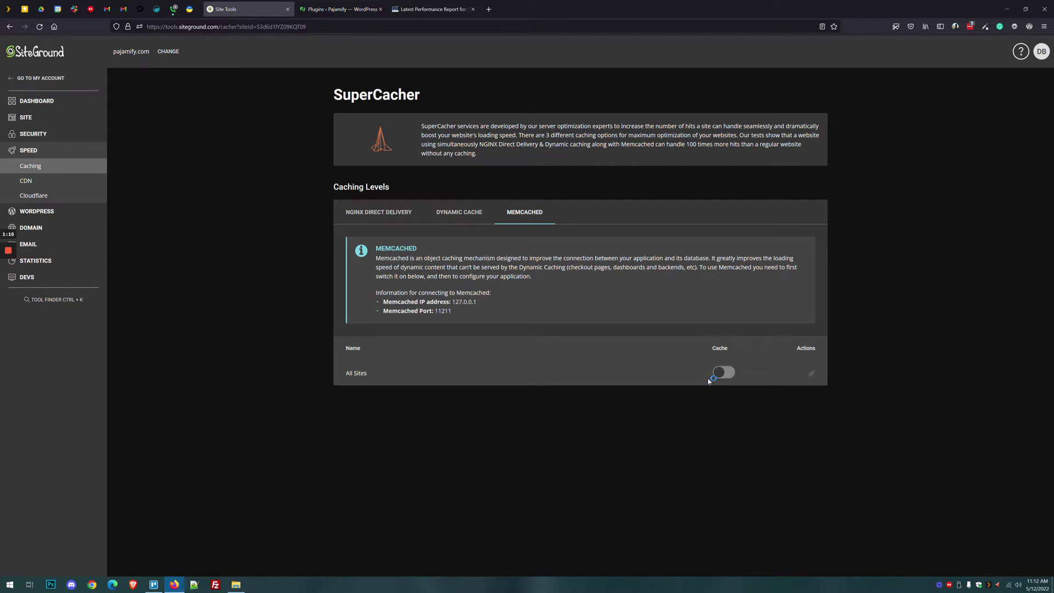
pyautogui.click(728, 376)
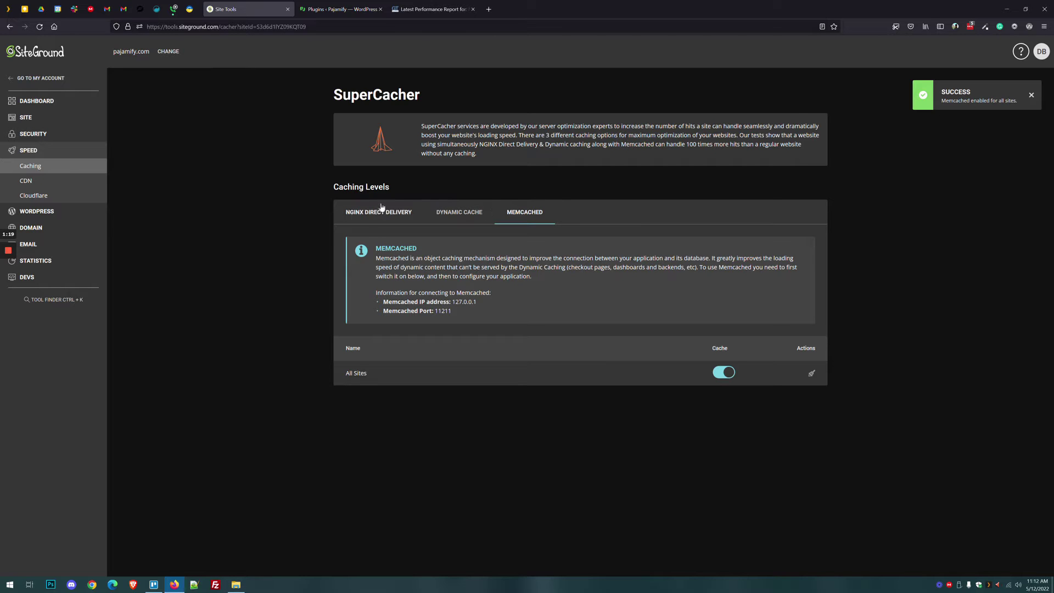
pyautogui.click(322, 6)
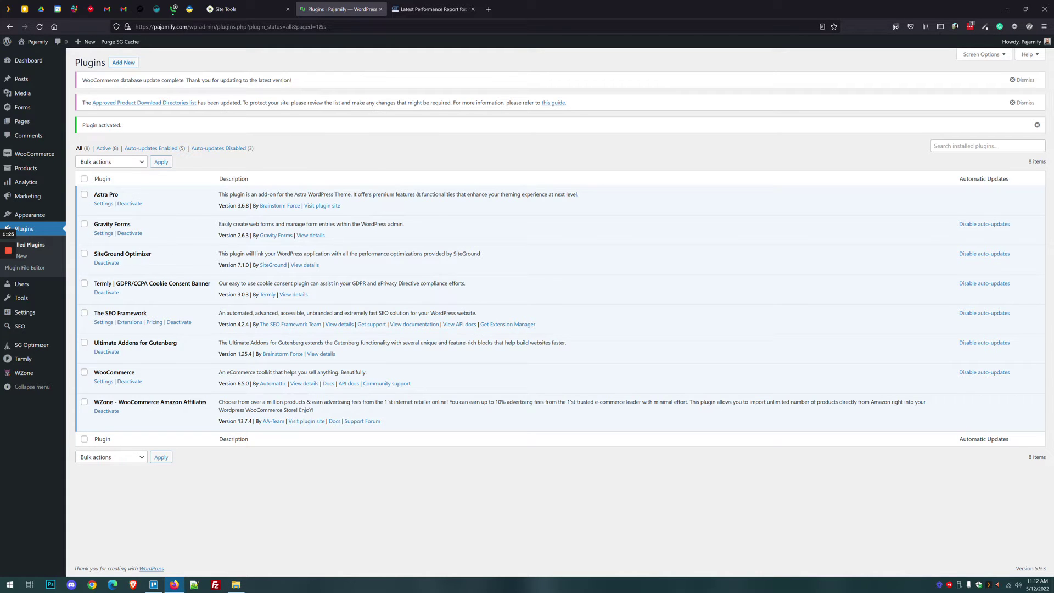
pyautogui.click(419, 6)
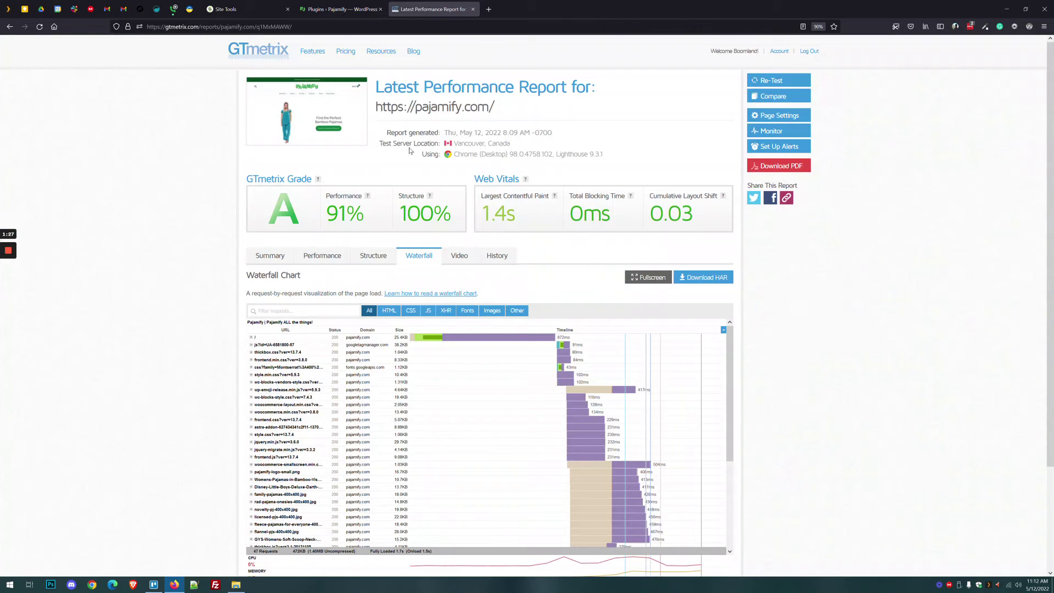
pyautogui.click(271, 256)
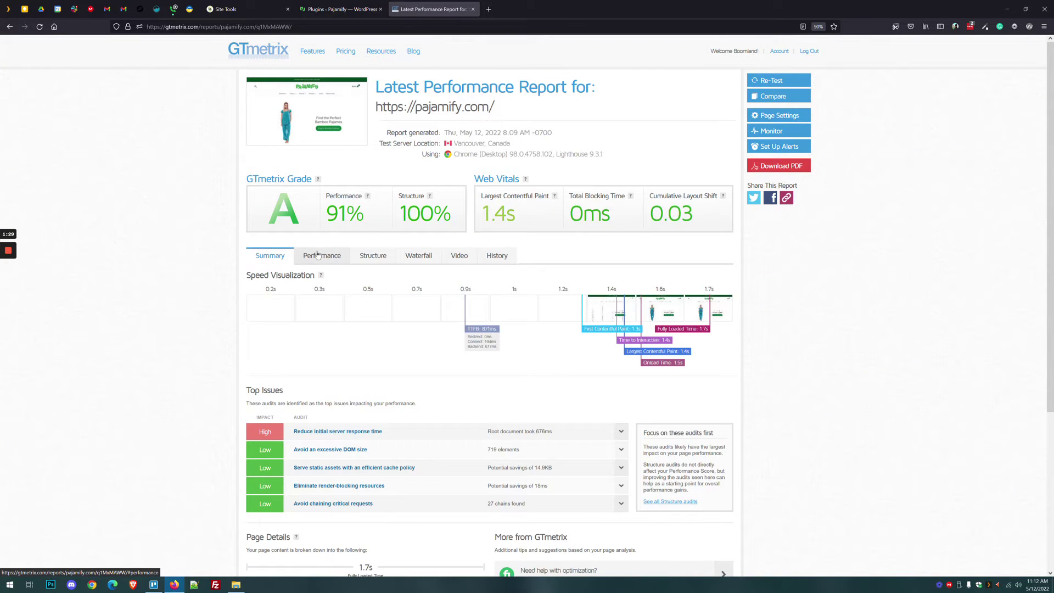
pyautogui.click(319, 255)
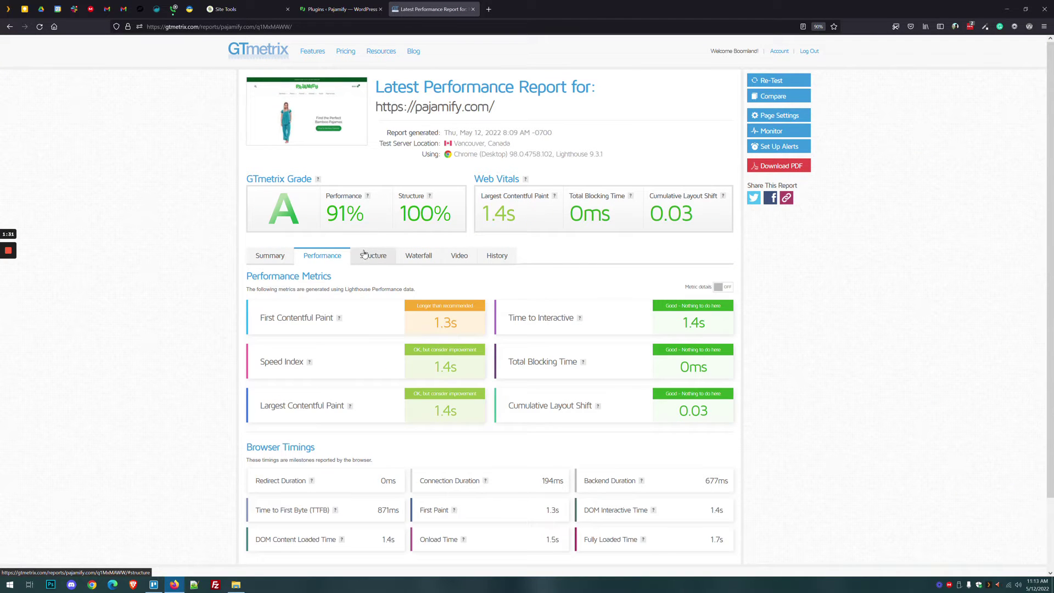
pyautogui.click(345, 6)
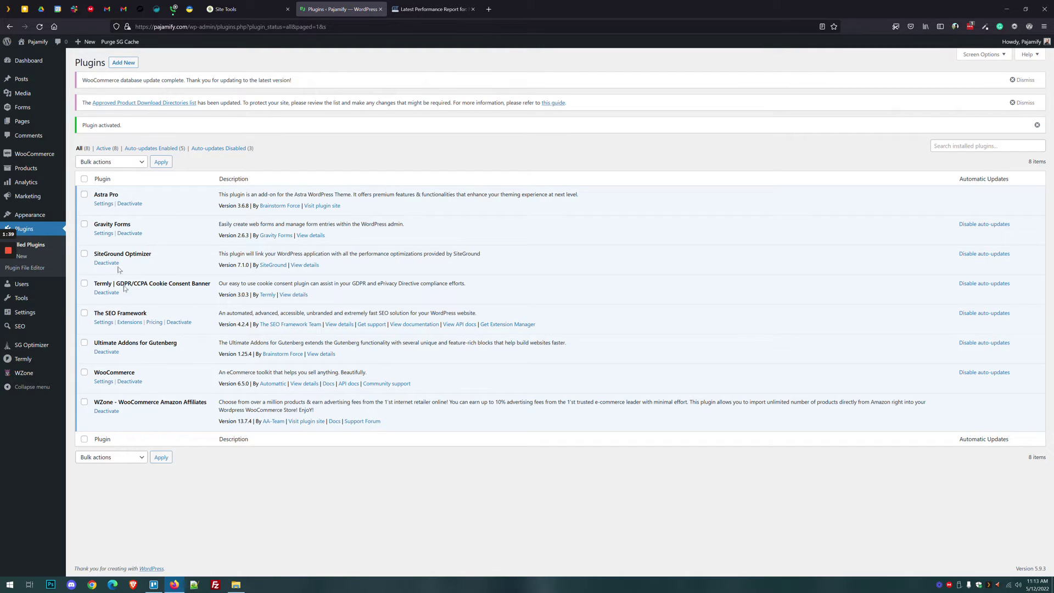
# Open SG Optimizer's Caching page and accept the 'Collect technical data' prompt
pyautogui.moveTo(104, 253); pyautogui.dragTo(165, 252)
pyautogui.click(165, 252)
pyautogui.moveTo(23, 349)
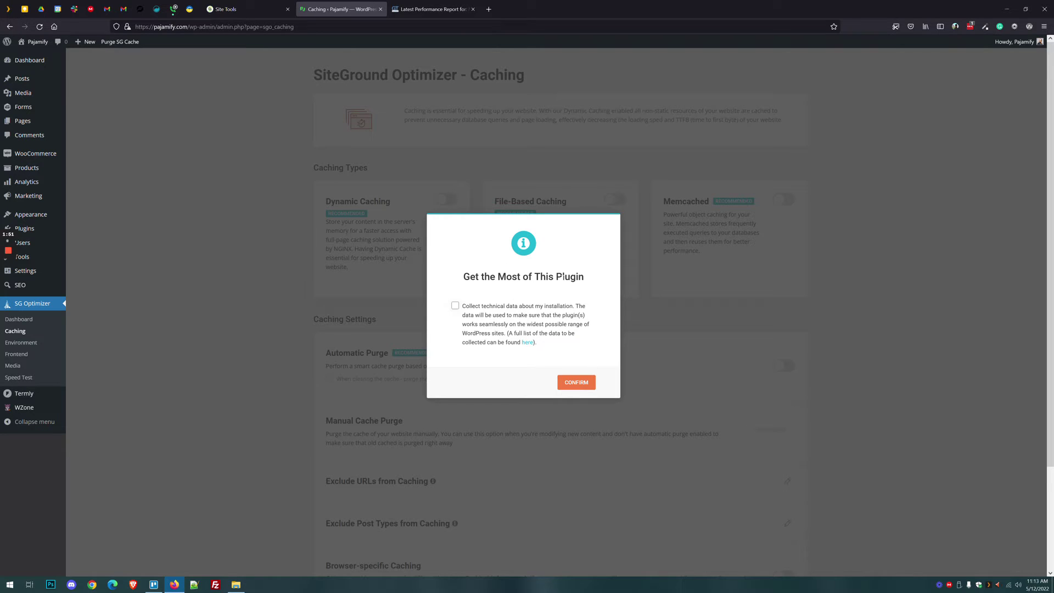
pyautogui.click(455, 306)
pyautogui.click(573, 382)
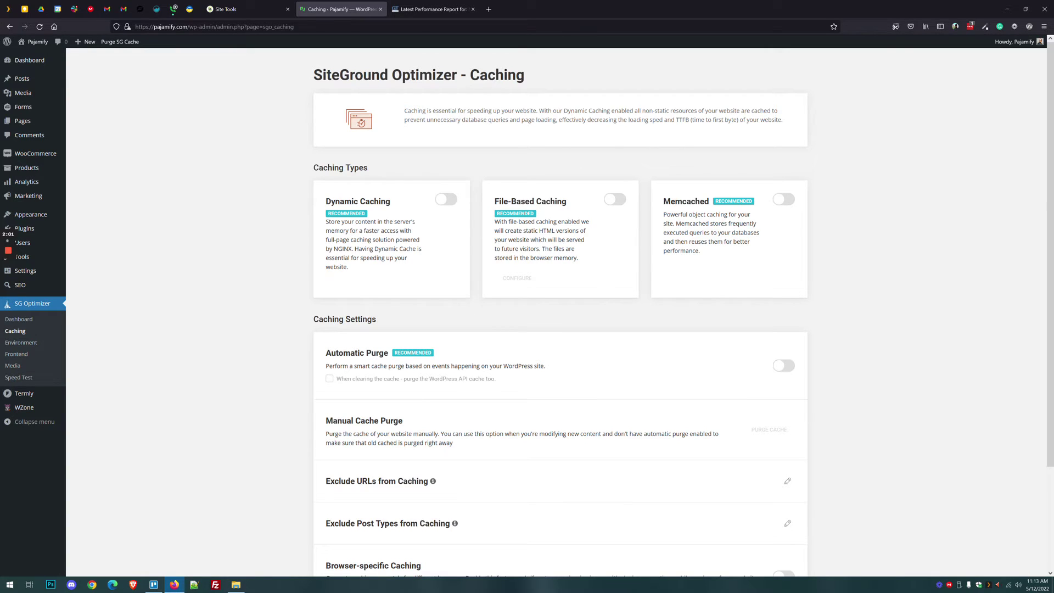
# Switch on Dynamic Caching, Memcached and File-Based Caching in SG Optimizer
pyautogui.click(449, 203)
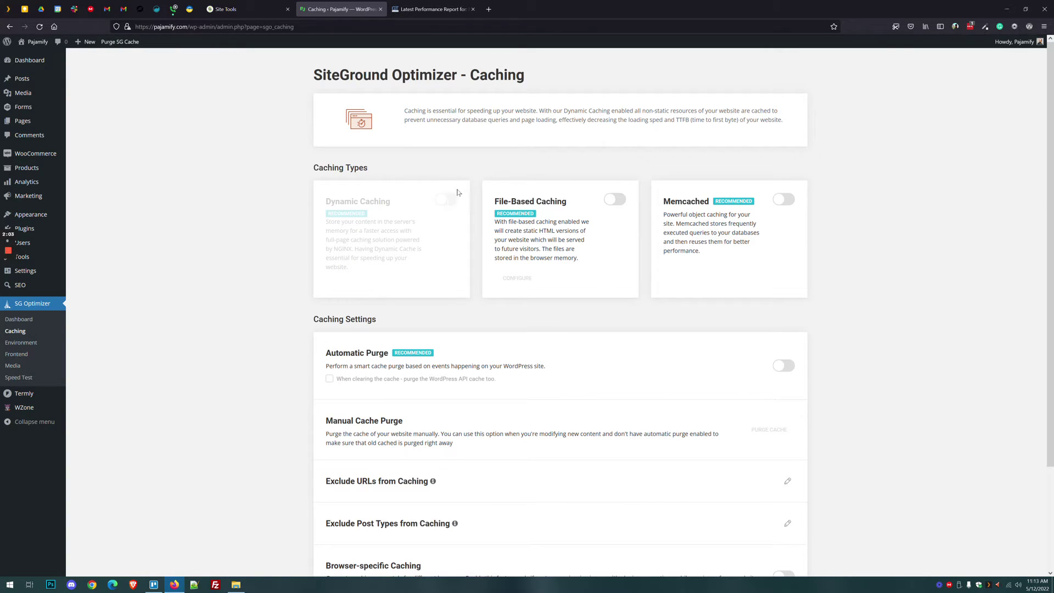
pyautogui.click(776, 200)
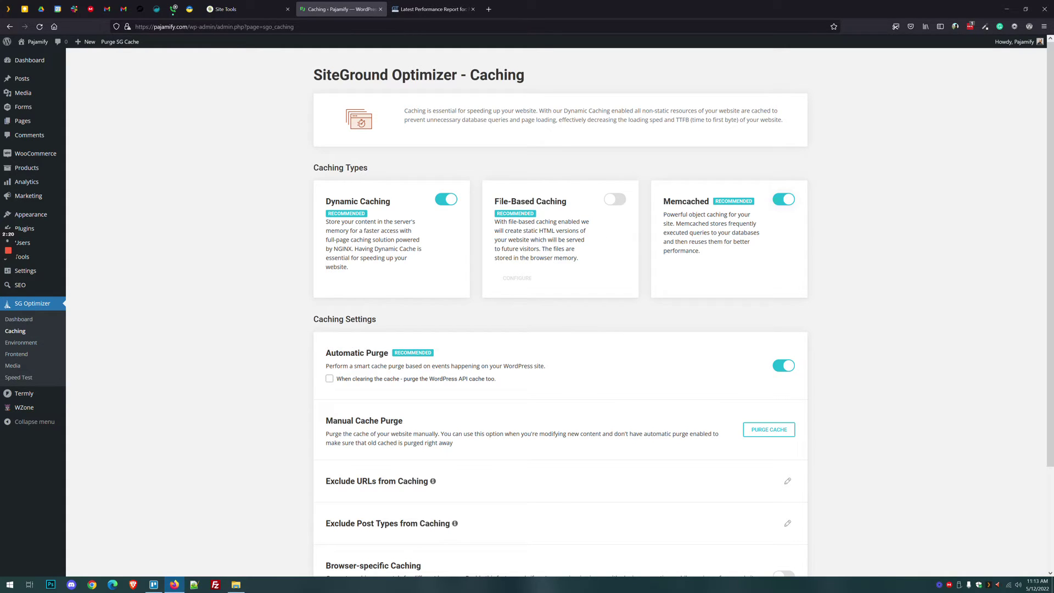
pyautogui.moveTo(496, 201); pyautogui.dragTo(562, 202)
pyautogui.click(492, 200)
pyautogui.click(613, 200)
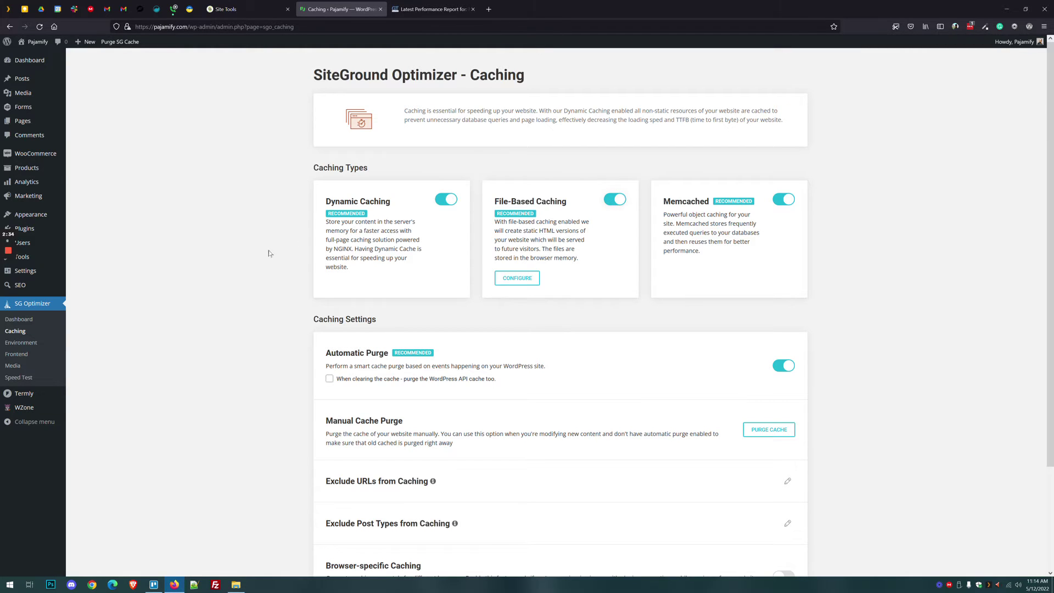
pyautogui.scroll(-2, 461, 297)
pyautogui.scroll(-2, 467, 220)
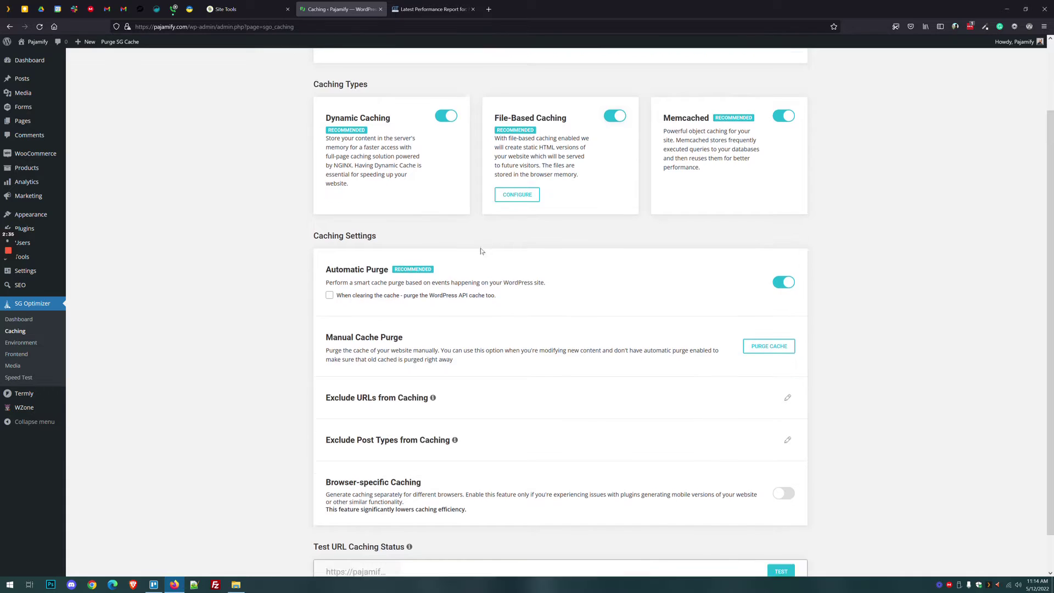
pyautogui.scroll(2, 442, 428)
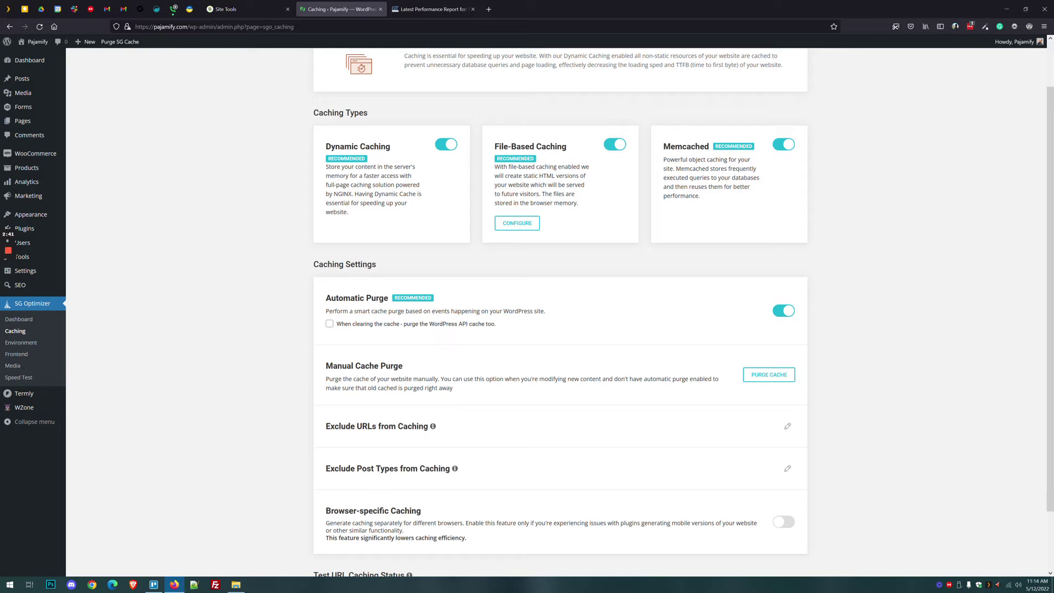
pyautogui.moveTo(428, 427); pyautogui.dragTo(350, 427)
# Add 'checkout' to the Exclude URLs from Caching list and confirm
pyautogui.click(352, 426)
pyautogui.click(787, 426)
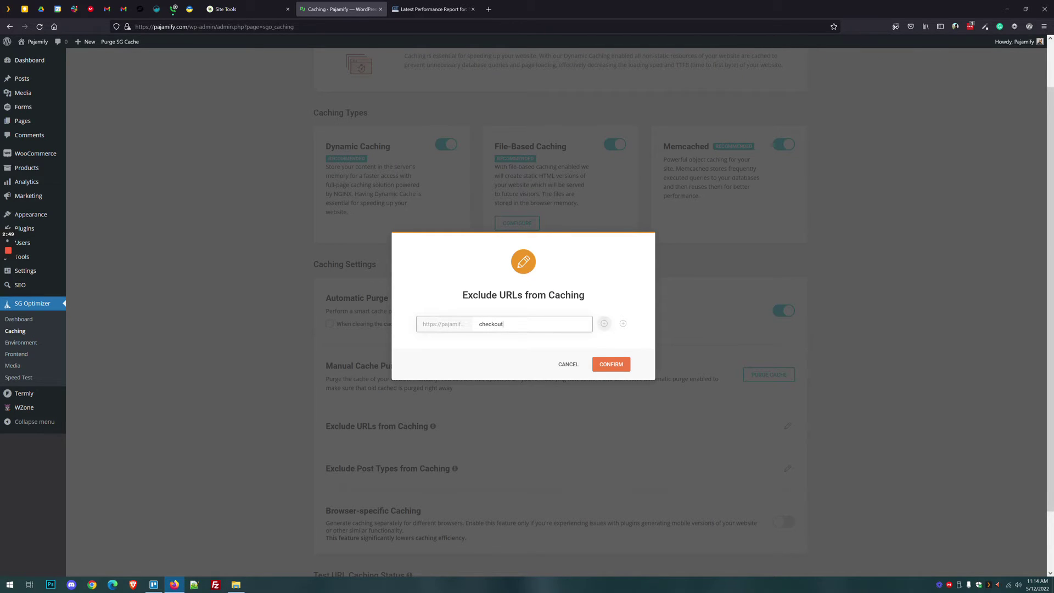
pyautogui.click(601, 361)
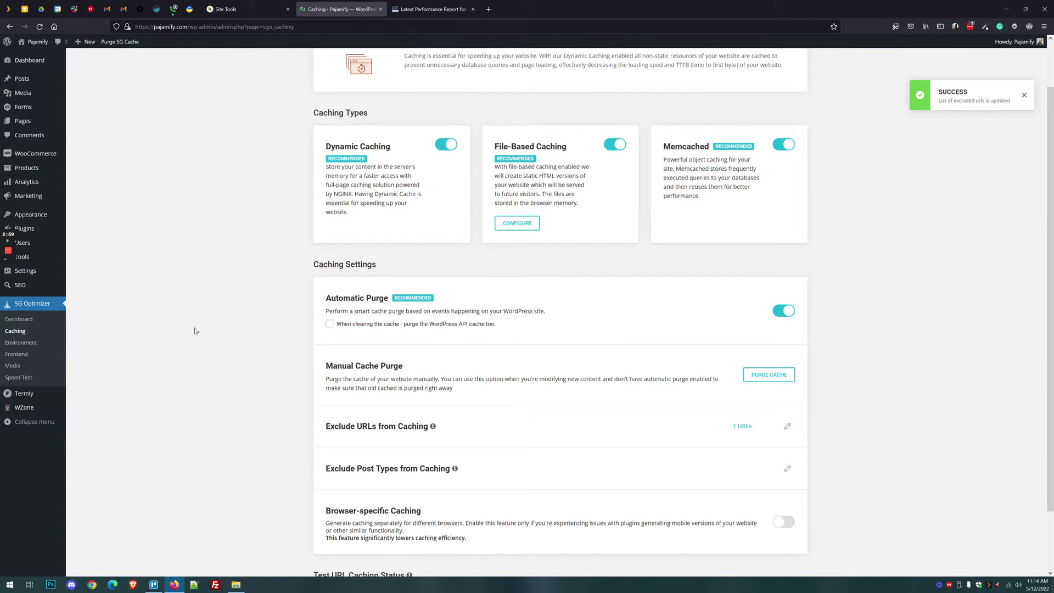
pyautogui.scroll(1, 191, 307)
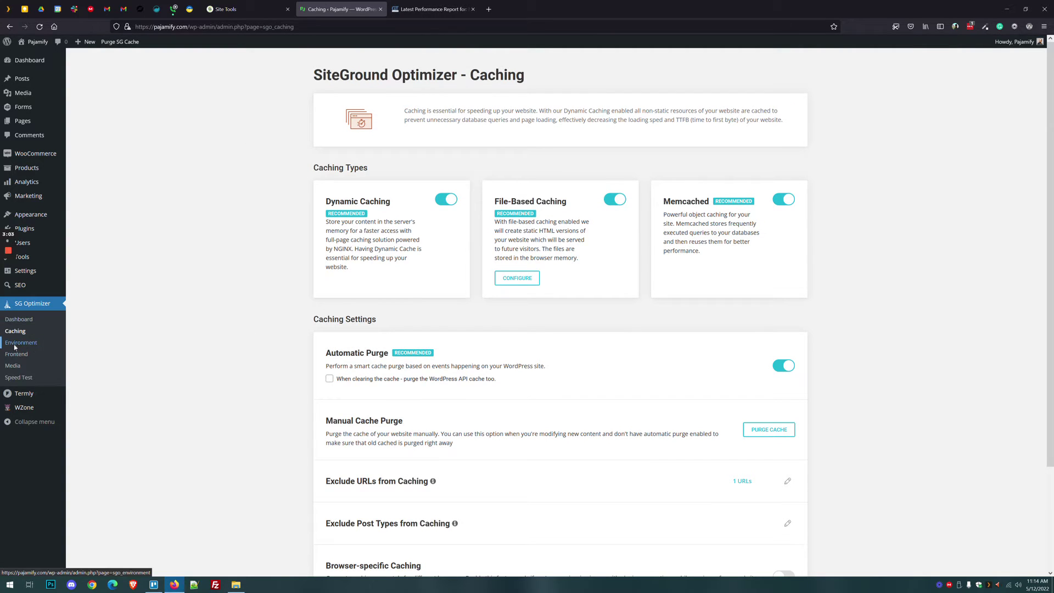
# On the Environment page, enable HTTPS Enforce, accepting the logout warning, and Fix Insecure Content
pyautogui.click(43, 345)
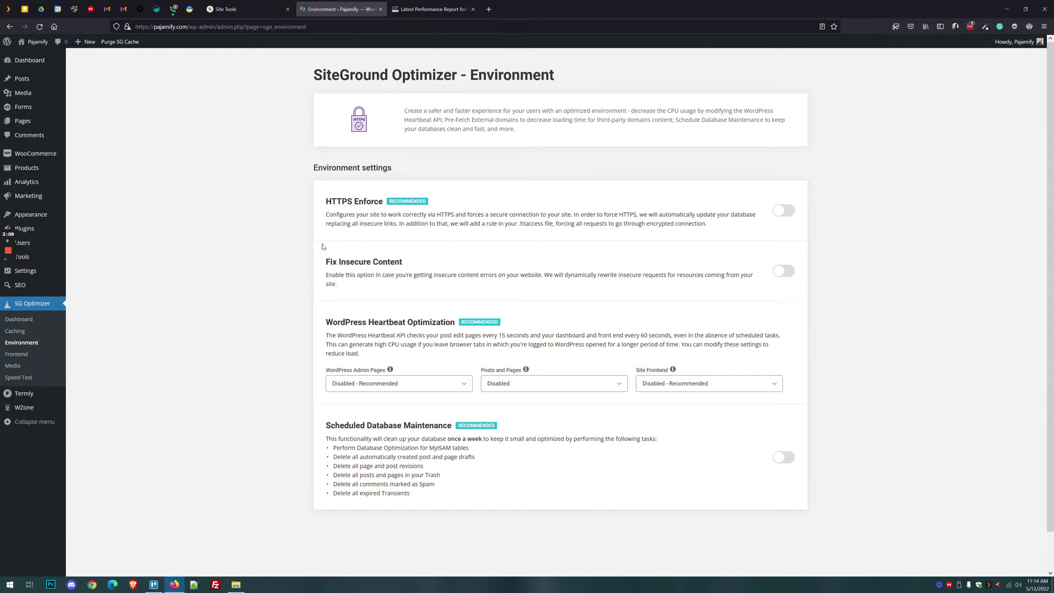
pyautogui.moveTo(324, 201); pyautogui.dragTo(383, 201)
pyautogui.click(348, 201)
pyautogui.moveTo(325, 259); pyautogui.dragTo(414, 279)
pyautogui.click(361, 262)
pyautogui.click(783, 210)
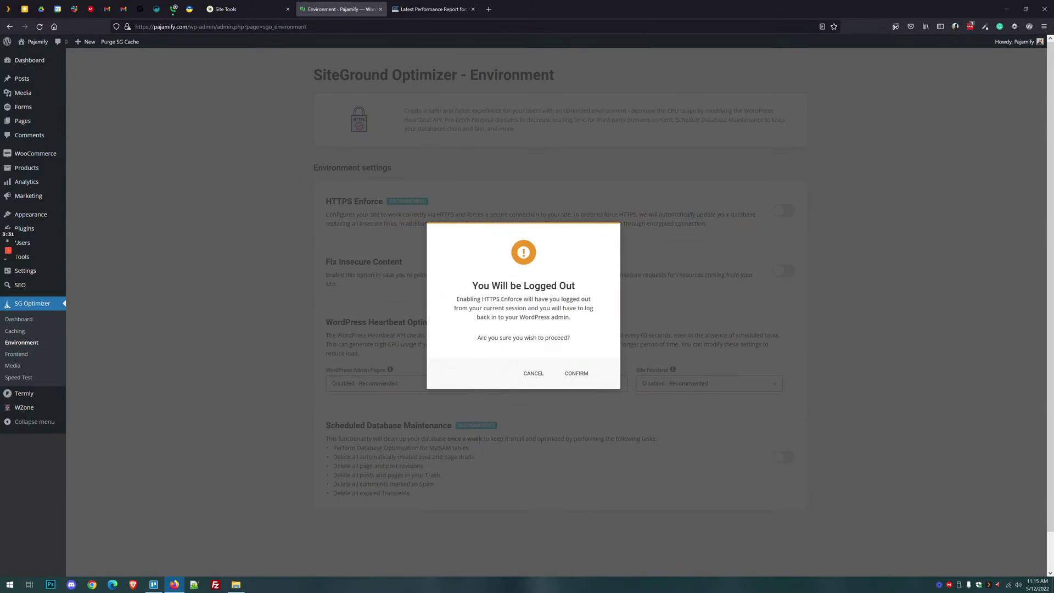
pyautogui.click(575, 371)
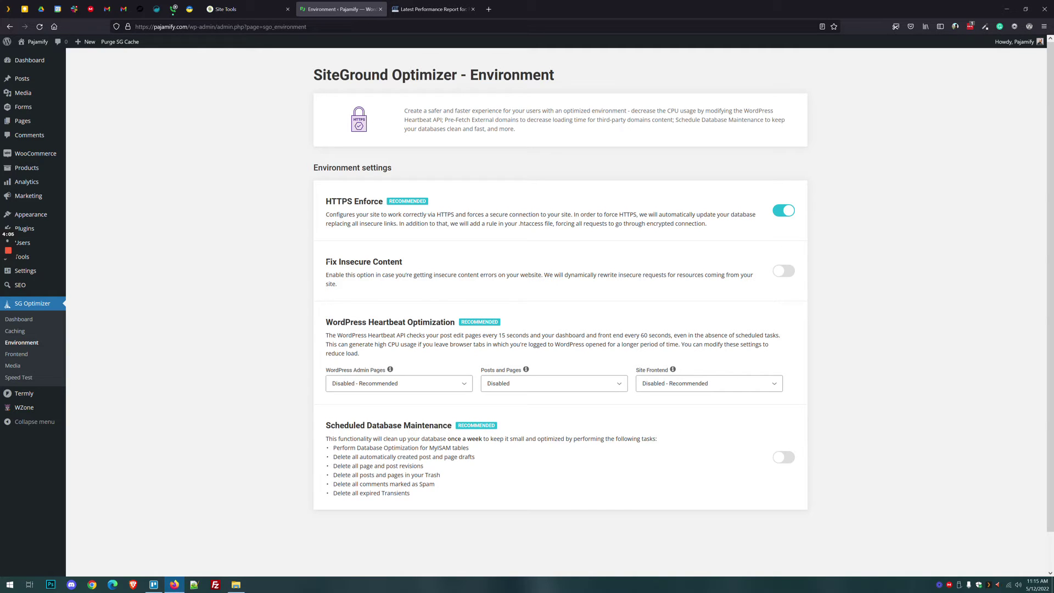
pyautogui.click(778, 271)
# Set the Admin Pages, Posts and Pages, and Site Frontend Heartbeat intervals to 120s
pyautogui.click(455, 381)
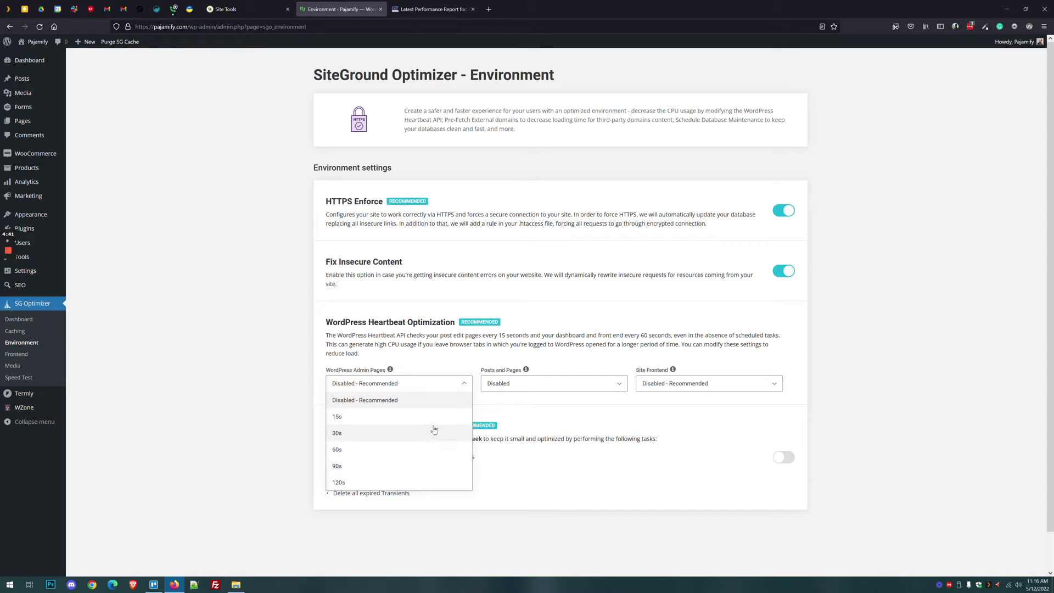
pyautogui.click(390, 478)
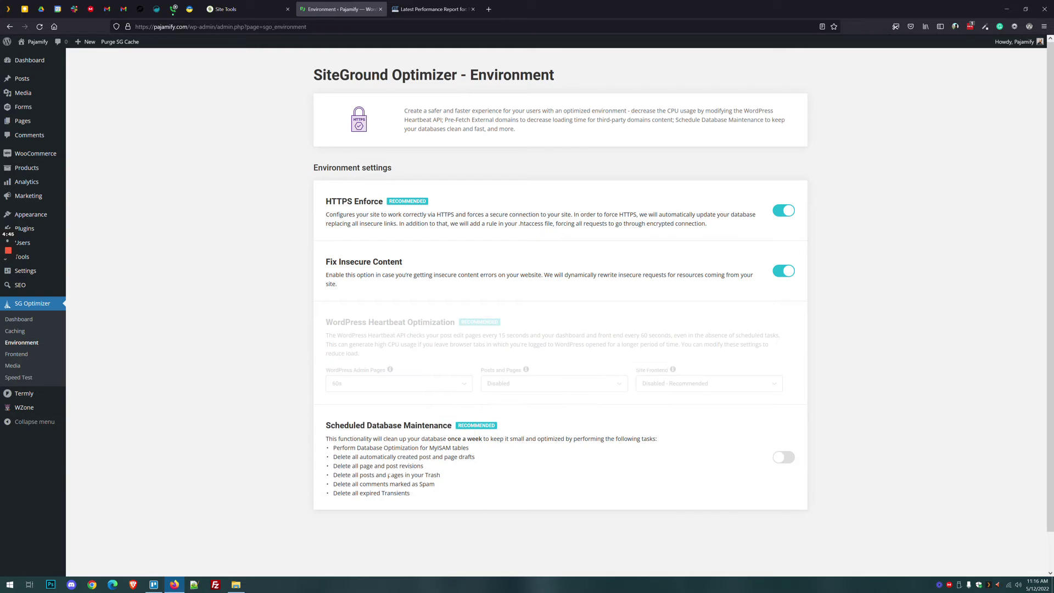
pyautogui.click(418, 389)
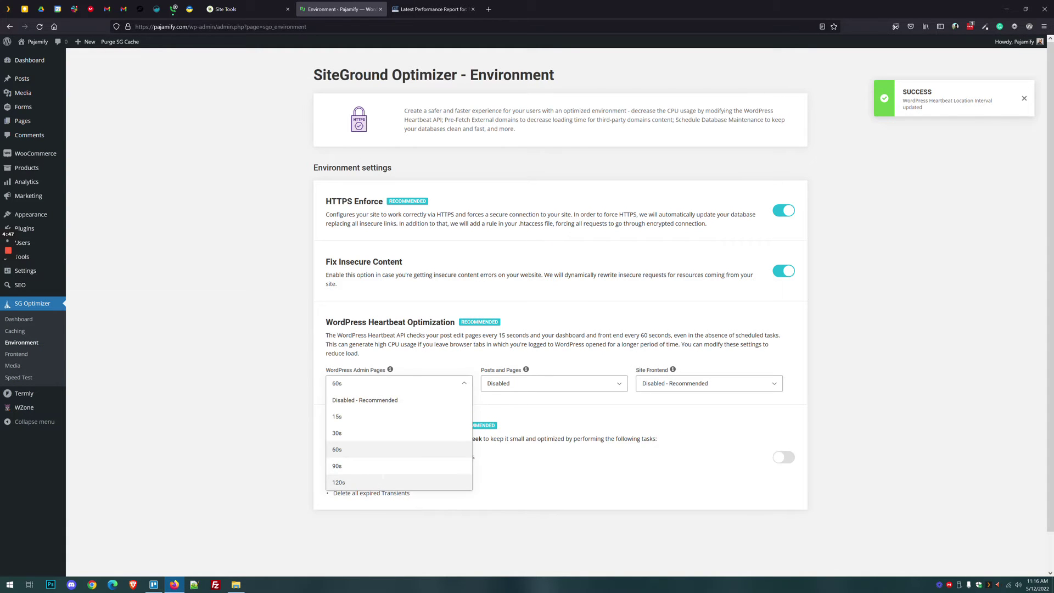
pyautogui.click(383, 481)
pyautogui.click(521, 385)
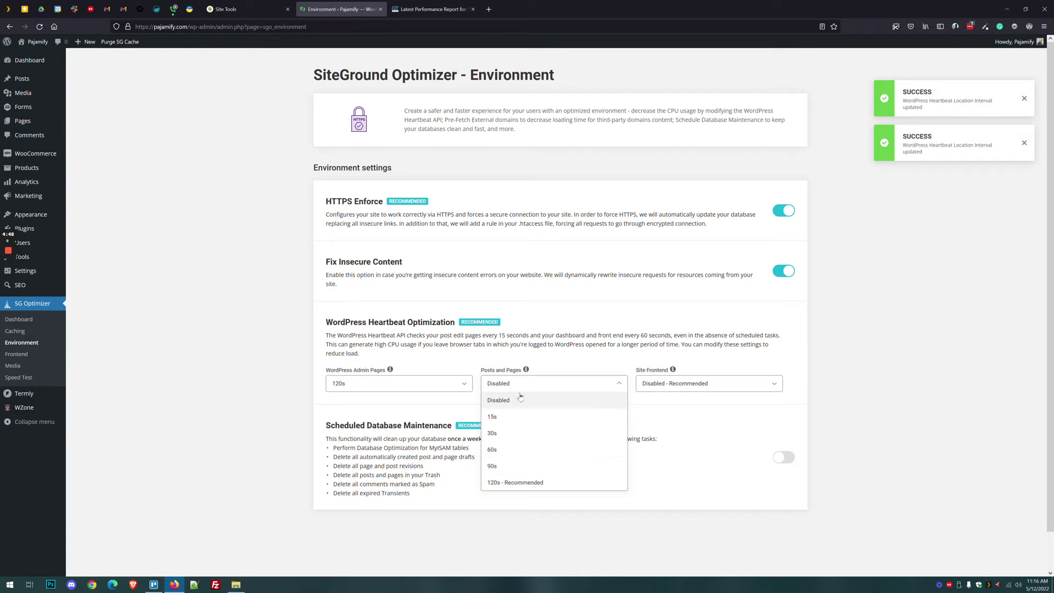
pyautogui.click(513, 483)
pyautogui.click(673, 385)
pyautogui.click(648, 482)
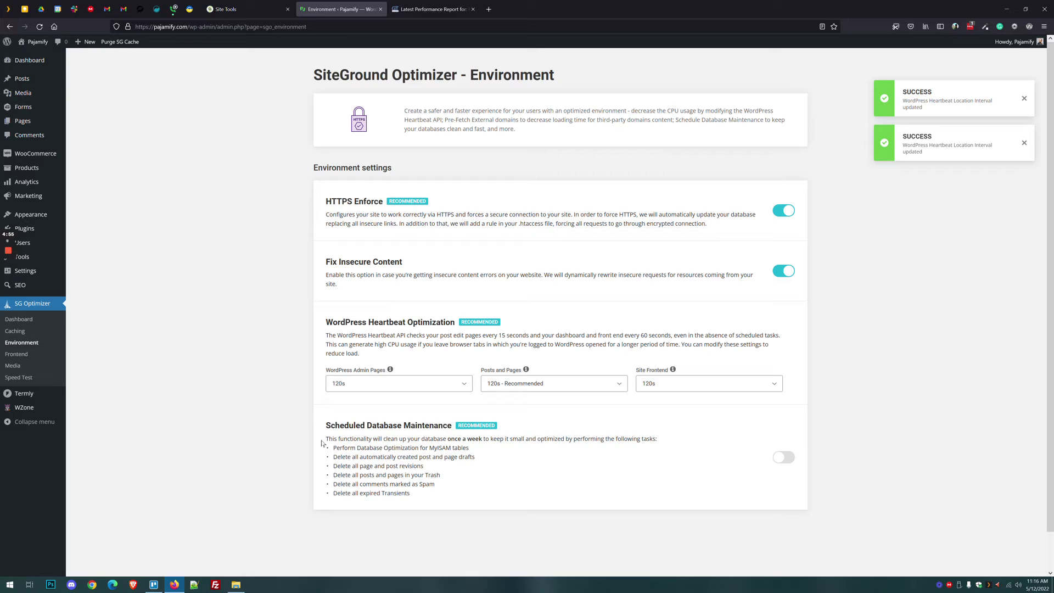
# Turn on Scheduled Database Maintenance
pyautogui.moveTo(322, 442); pyautogui.dragTo(641, 454)
pyautogui.click(529, 463)
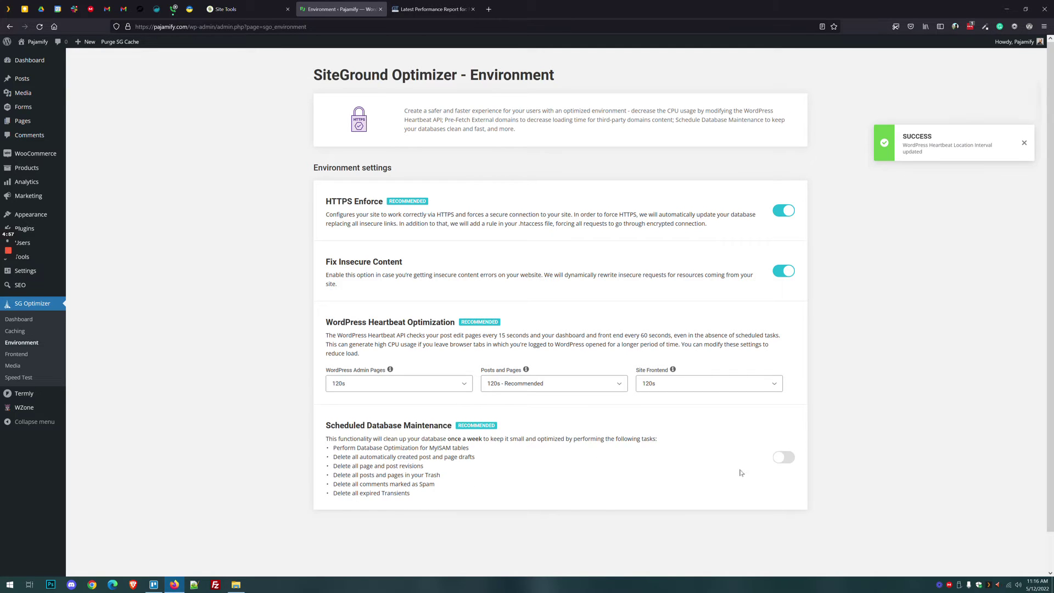
pyautogui.click(777, 459)
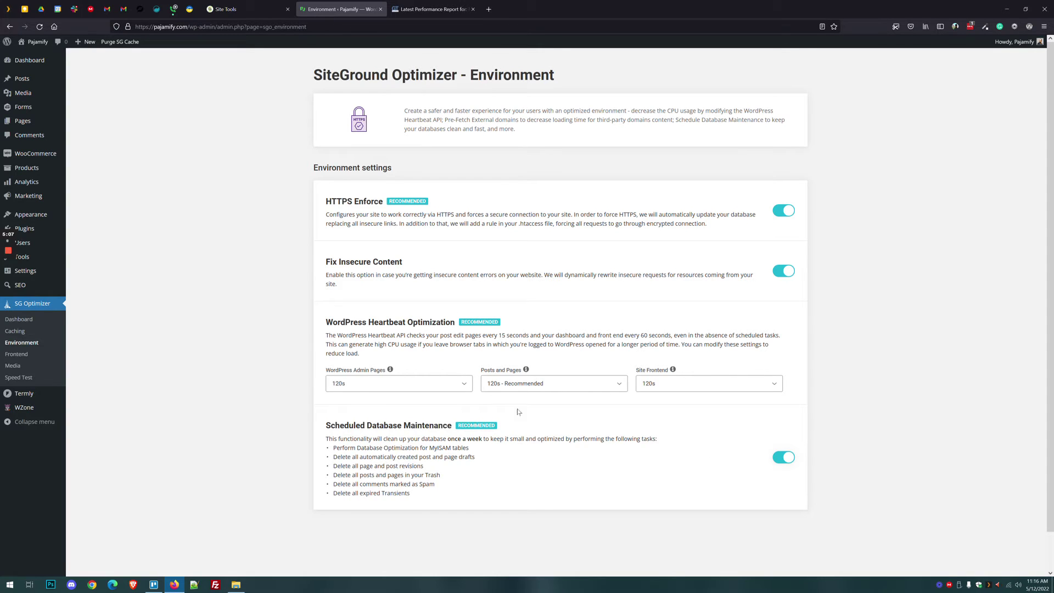
pyautogui.click(22, 358)
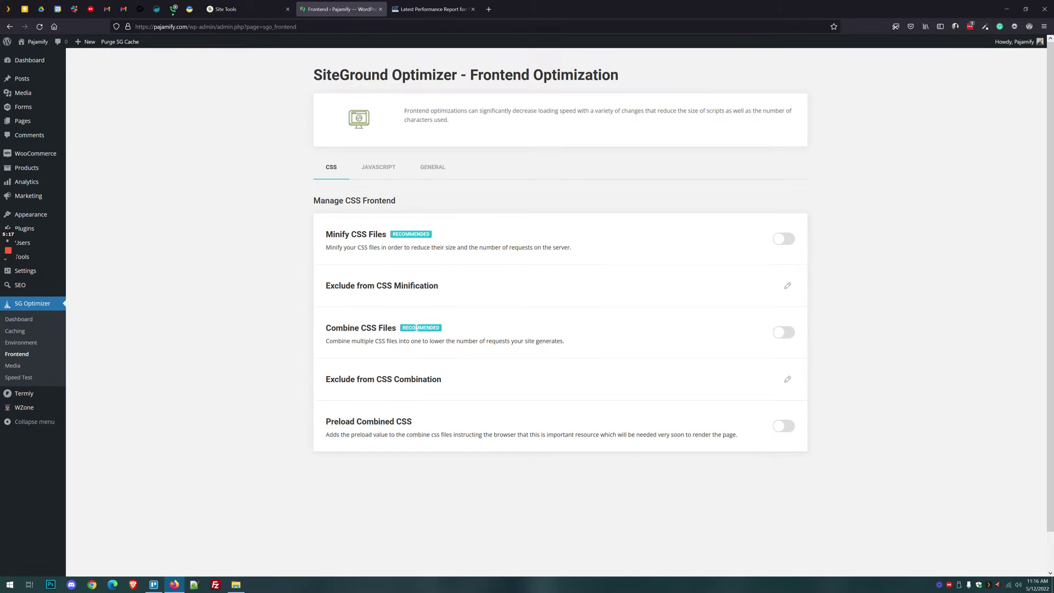
# Turn on Minify CSS and Minify JavaScript
pyautogui.click(782, 240)
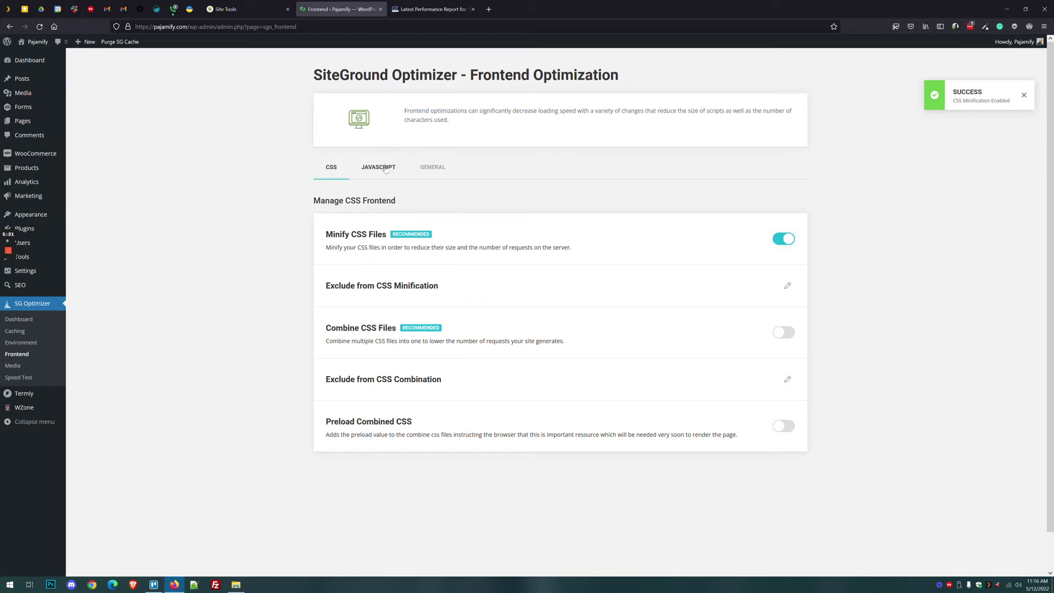
pyautogui.click(391, 175)
pyautogui.click(781, 239)
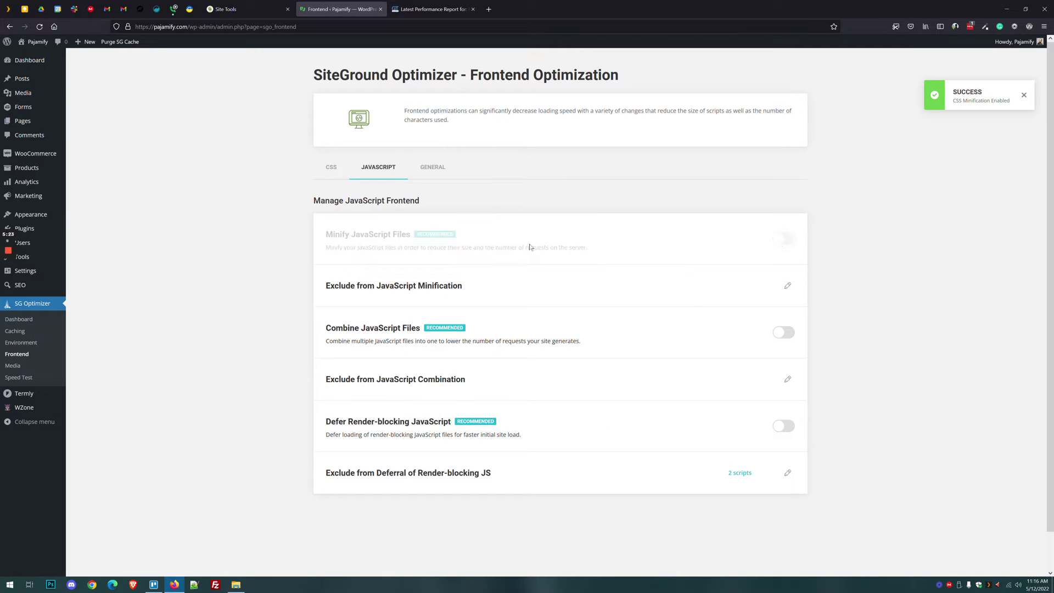
# Enable Minify HTML, Web Fonts Optimization, Remove Query Strings and Disable Emojis
pyautogui.click(439, 174)
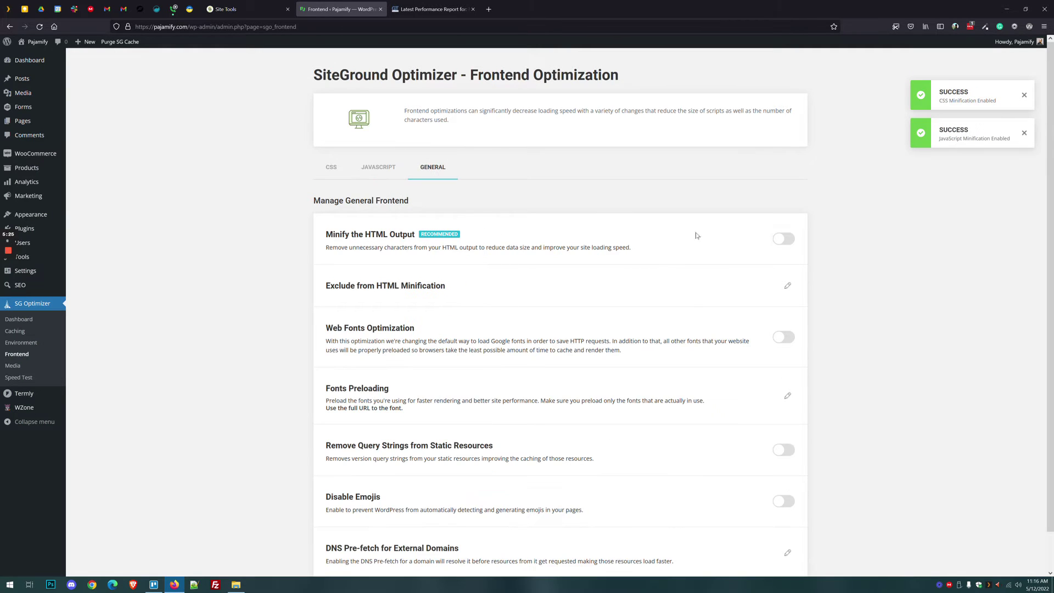
pyautogui.click(788, 238)
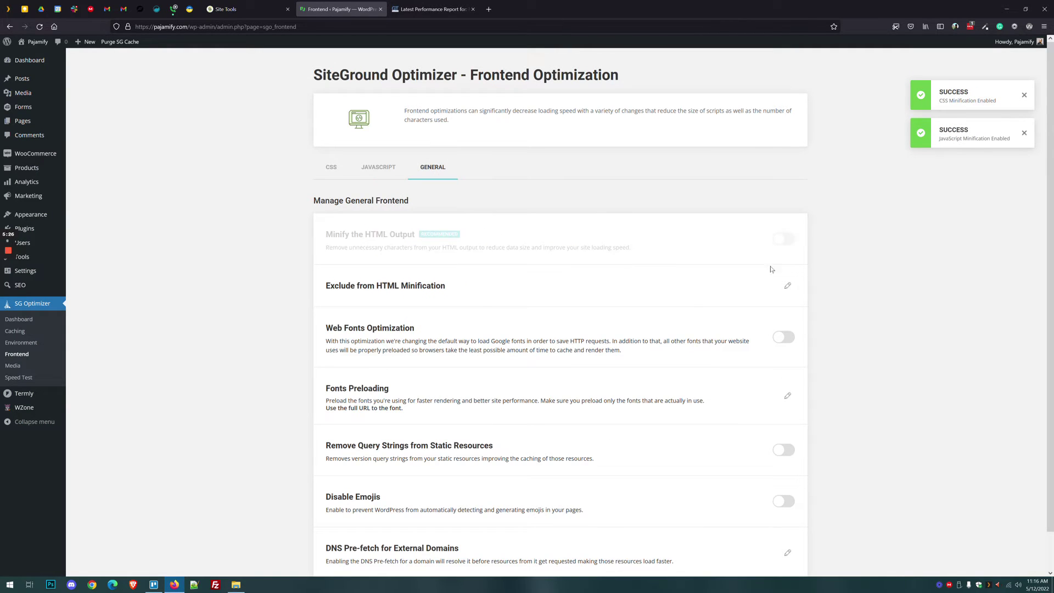
pyautogui.click(783, 336)
pyautogui.scroll(-2, 703, 340)
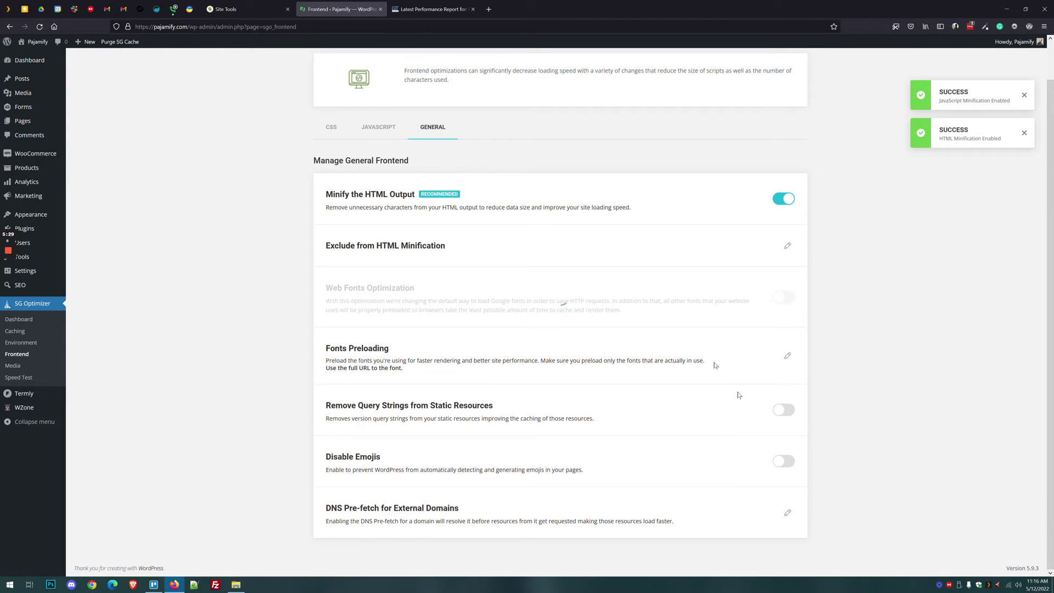
pyautogui.click(784, 410)
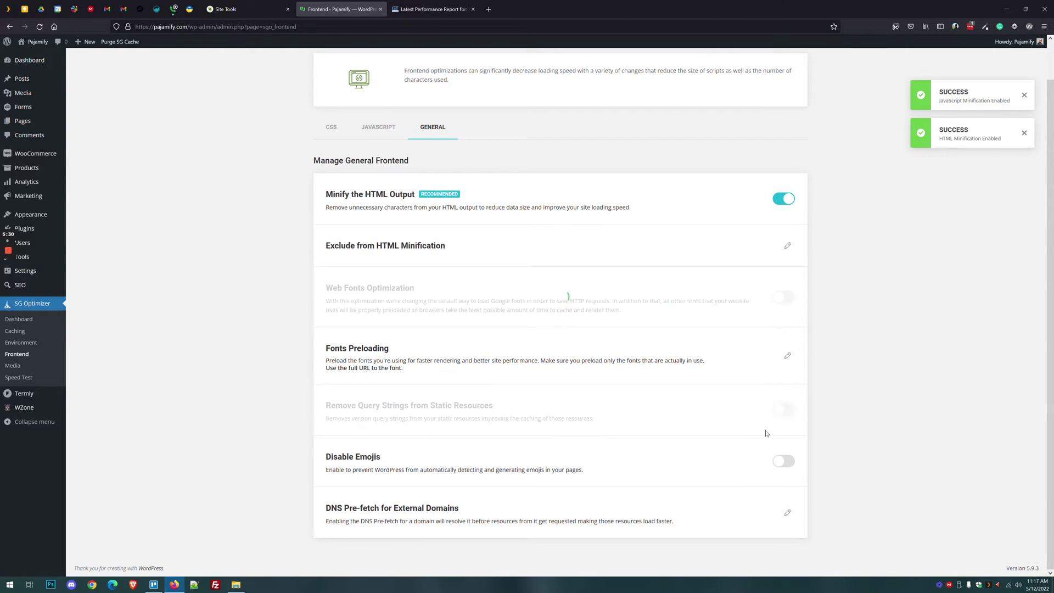
pyautogui.click(782, 464)
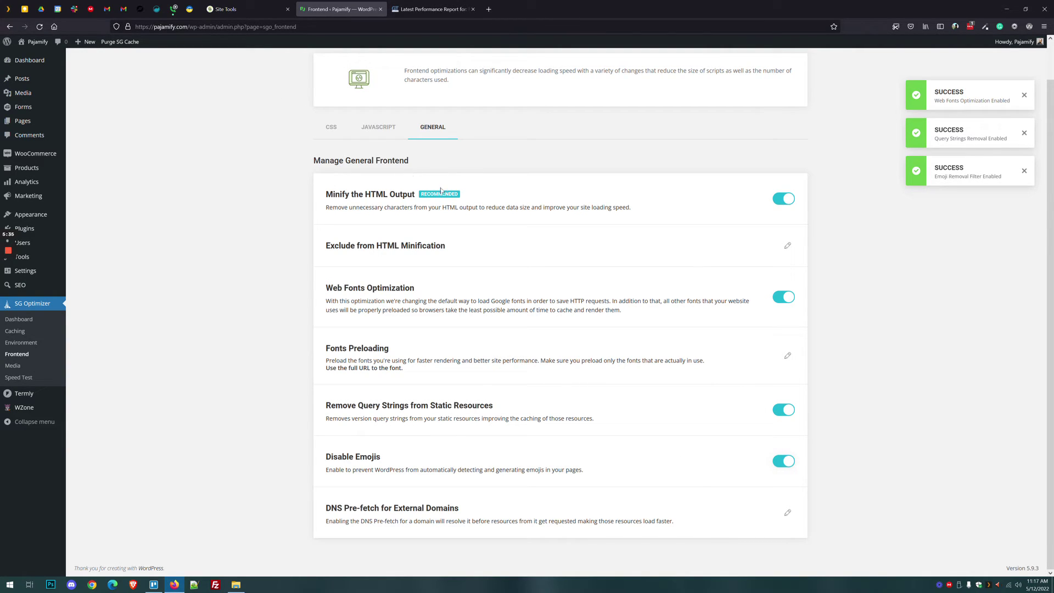
pyautogui.click(333, 129)
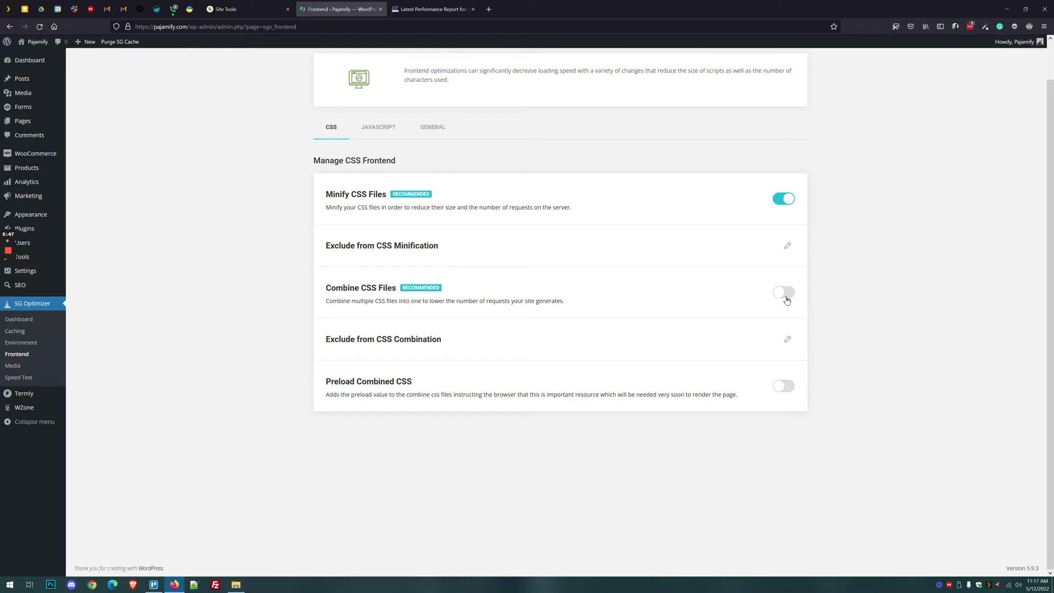
# Turn on Combine CSS Files, excluding the WooCommerce payment-method-promotions stylesheet
pyautogui.click(785, 300)
pyautogui.click(787, 339)
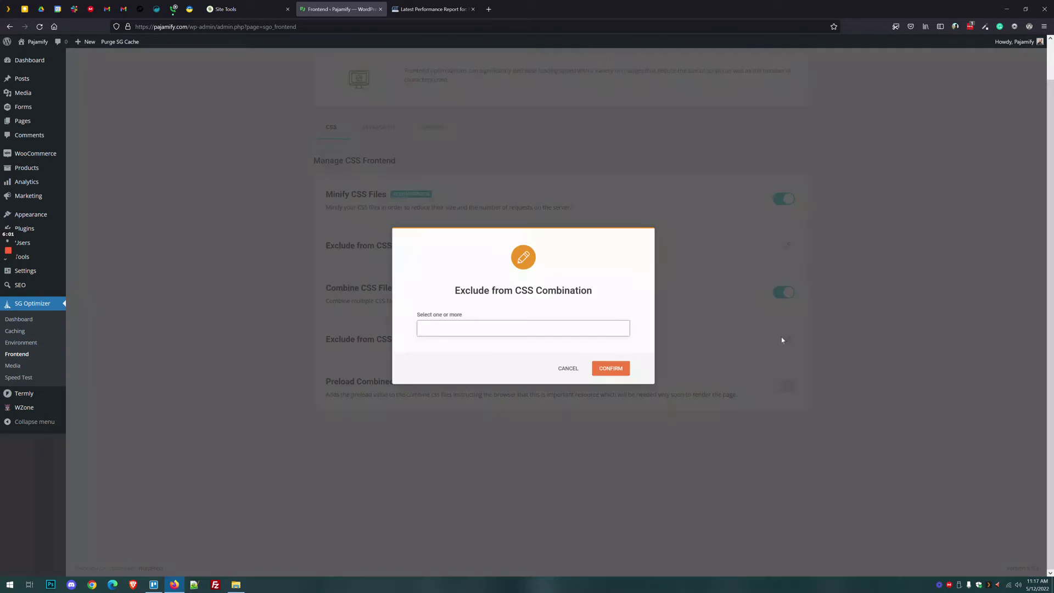
pyautogui.click(445, 333)
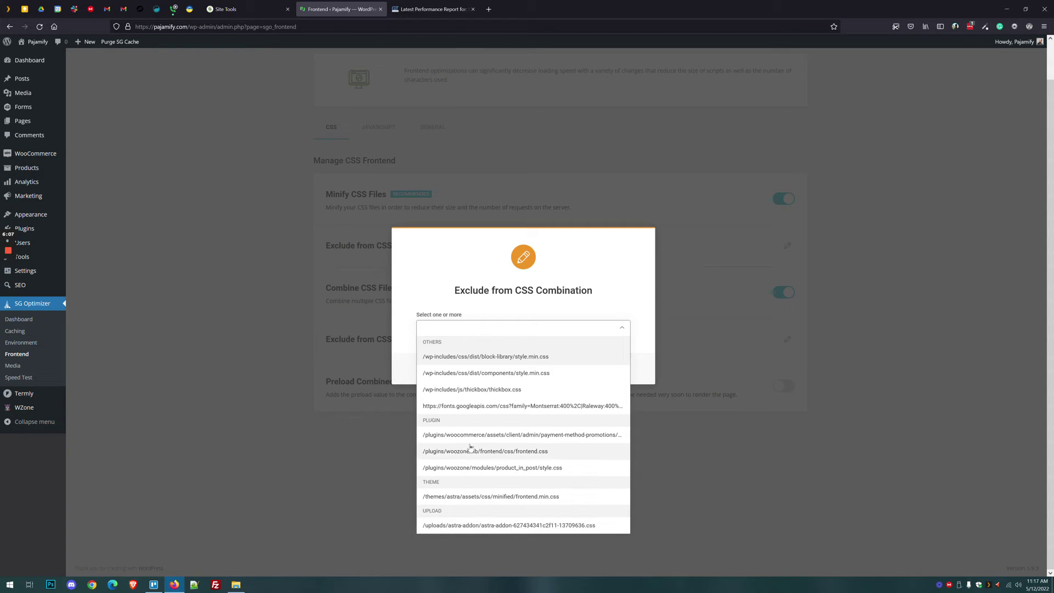
pyautogui.click(521, 434)
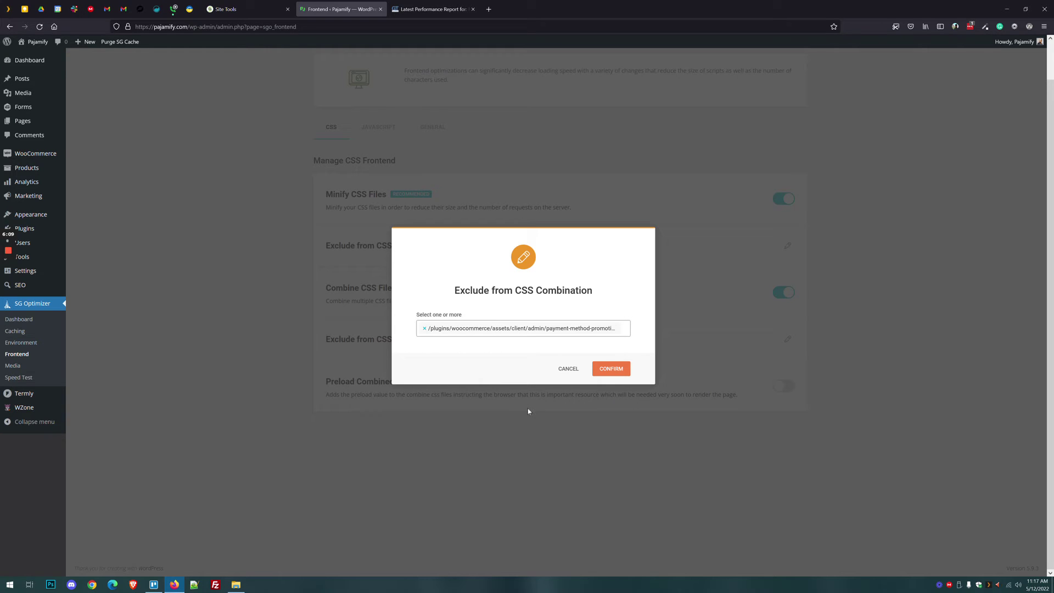
pyautogui.click(611, 368)
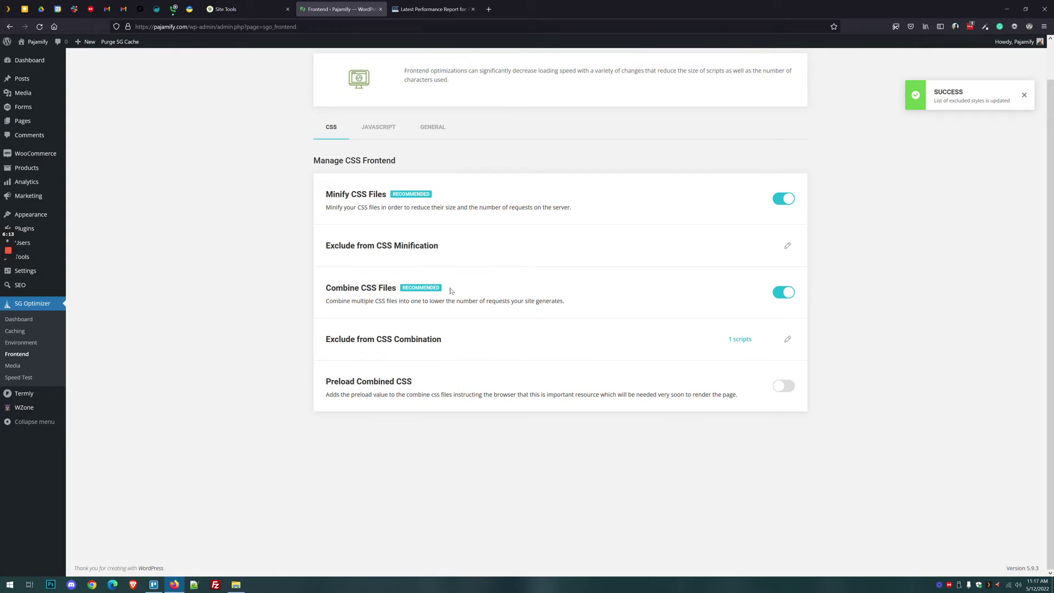
# Toggle Preload Combined CSS on and then back off
pyautogui.moveTo(325, 284); pyautogui.dragTo(504, 300)
pyautogui.tripleClick(506, 300)
pyautogui.click(531, 343)
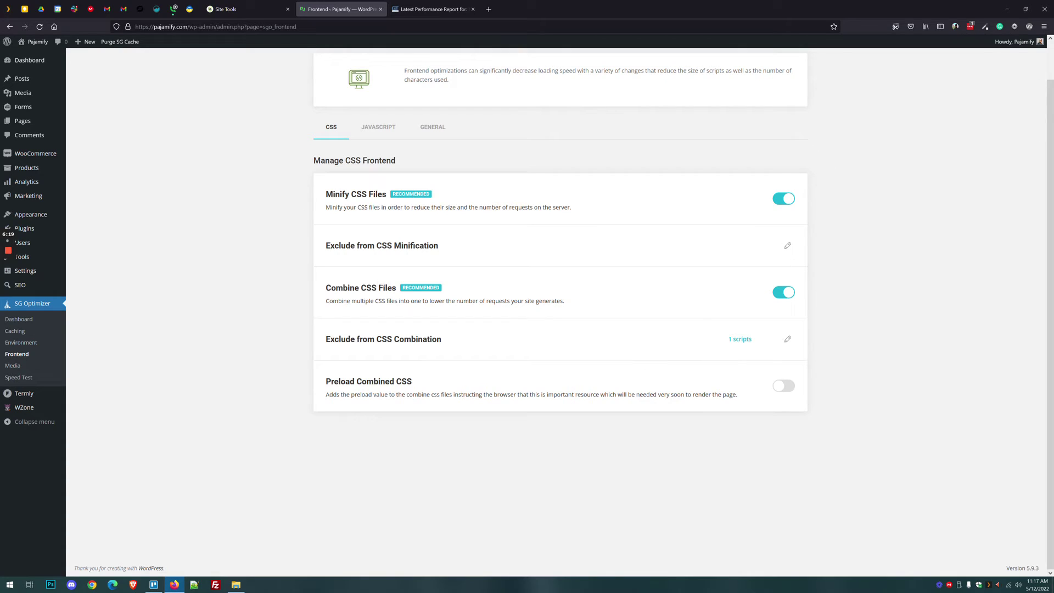
pyautogui.moveTo(322, 283); pyautogui.dragTo(421, 292)
pyautogui.click(469, 313)
pyautogui.moveTo(327, 381); pyautogui.dragTo(433, 382)
pyautogui.click(472, 378)
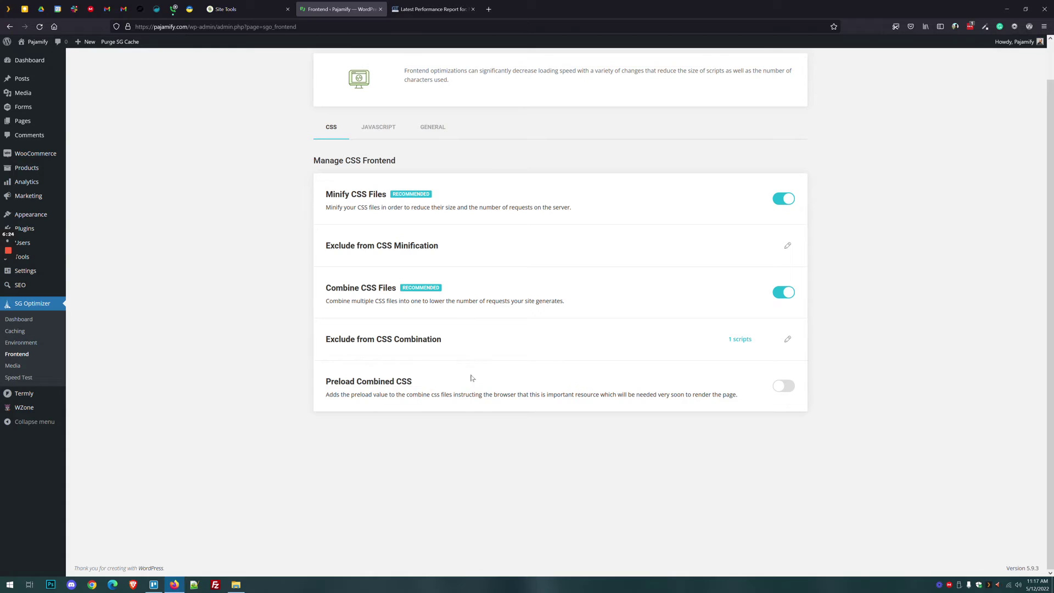
pyautogui.click(785, 386)
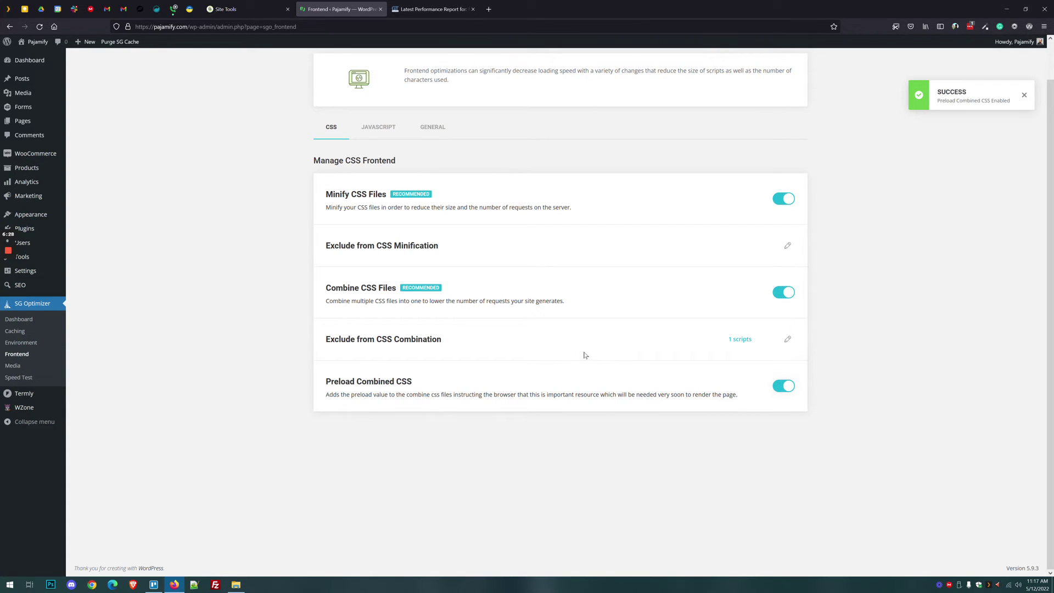
pyautogui.click(781, 388)
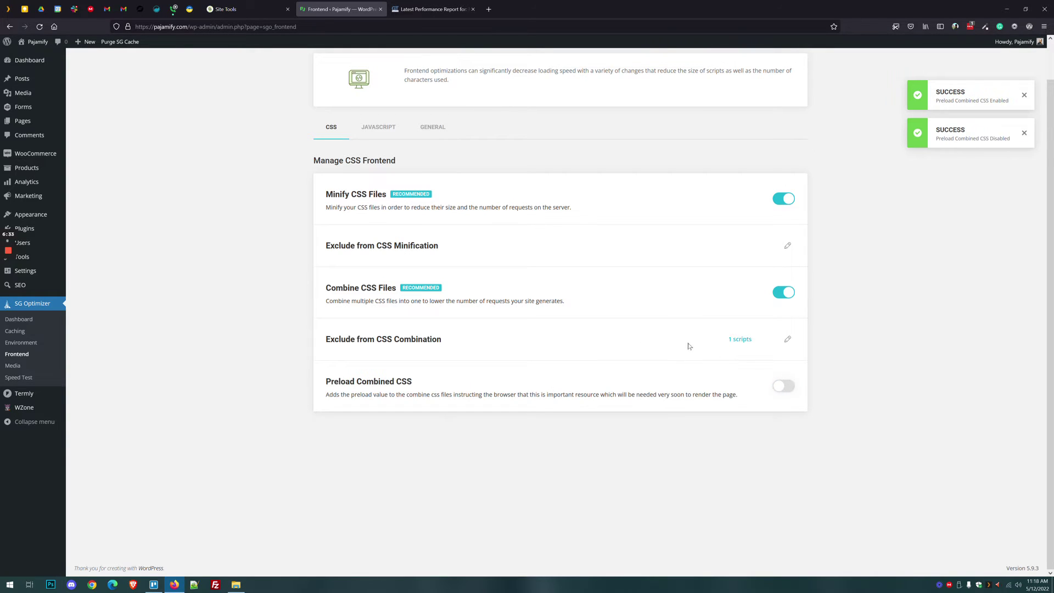
# Remove the WooCommerce stylesheet from the CSS combination exclusions and confirm
pyautogui.tripleClick(478, 337)
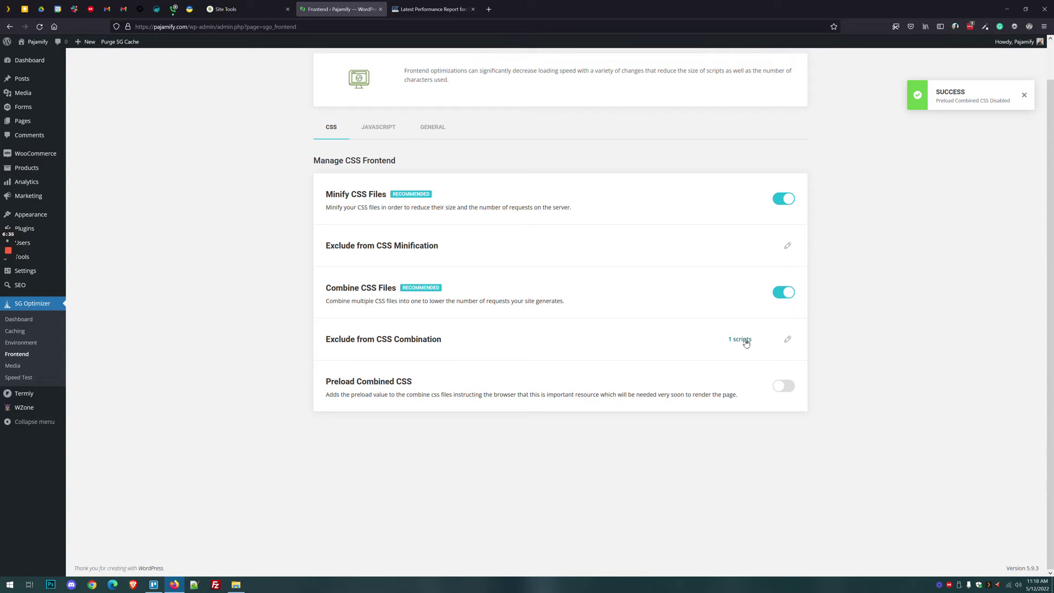
pyautogui.click(788, 340)
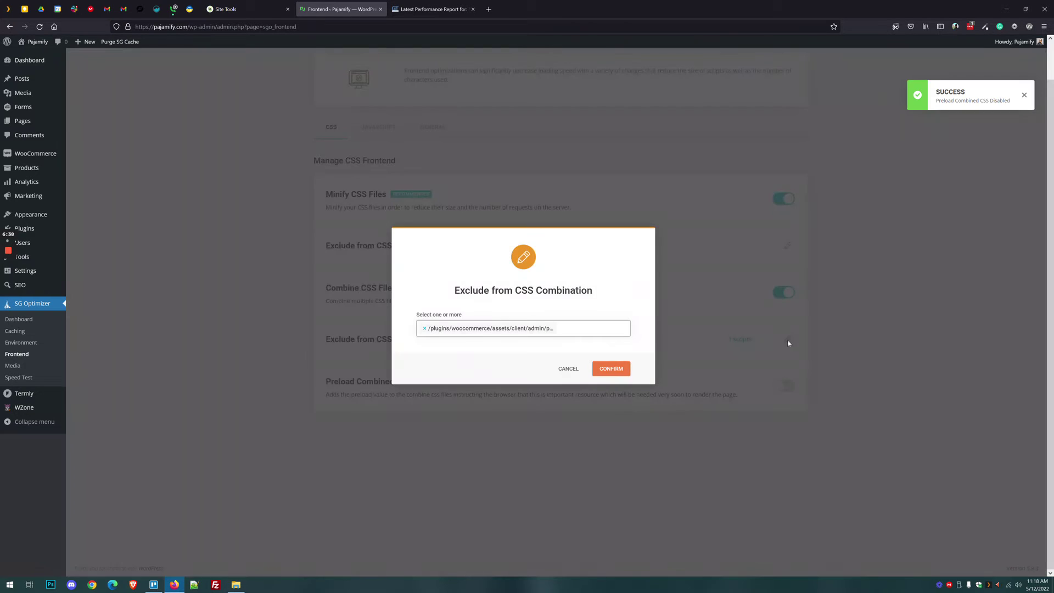
pyautogui.click(424, 329)
pyautogui.click(610, 369)
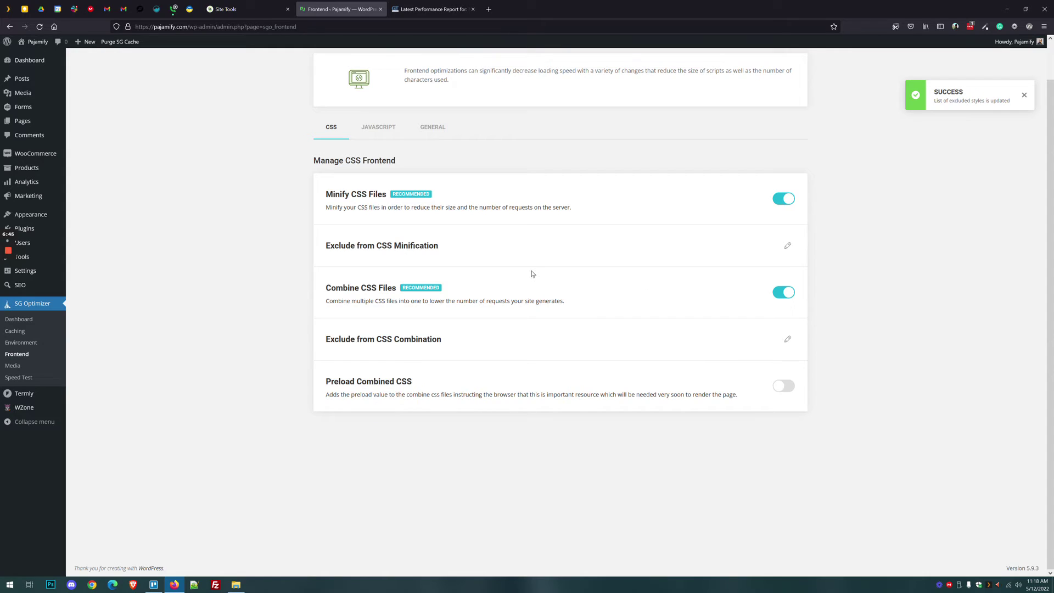
# On the JavaScript settings, enable Combine JavaScript Files and Defer Render-blocking JavaScript
pyautogui.click(378, 127)
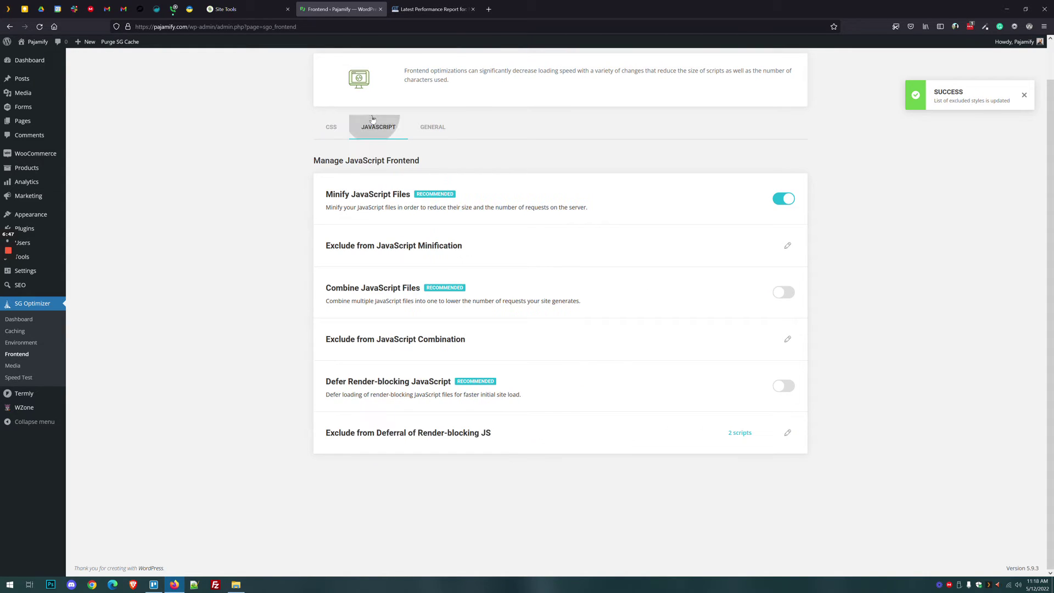
pyautogui.moveTo(341, 242); pyautogui.dragTo(454, 245)
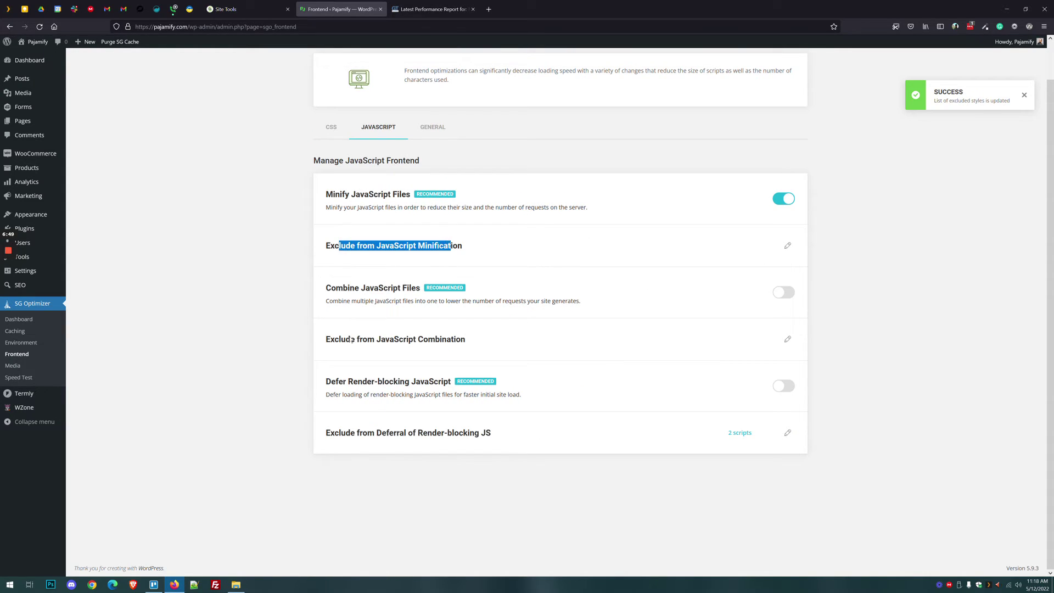
pyautogui.moveTo(331, 339); pyautogui.dragTo(461, 340)
pyautogui.click(455, 339)
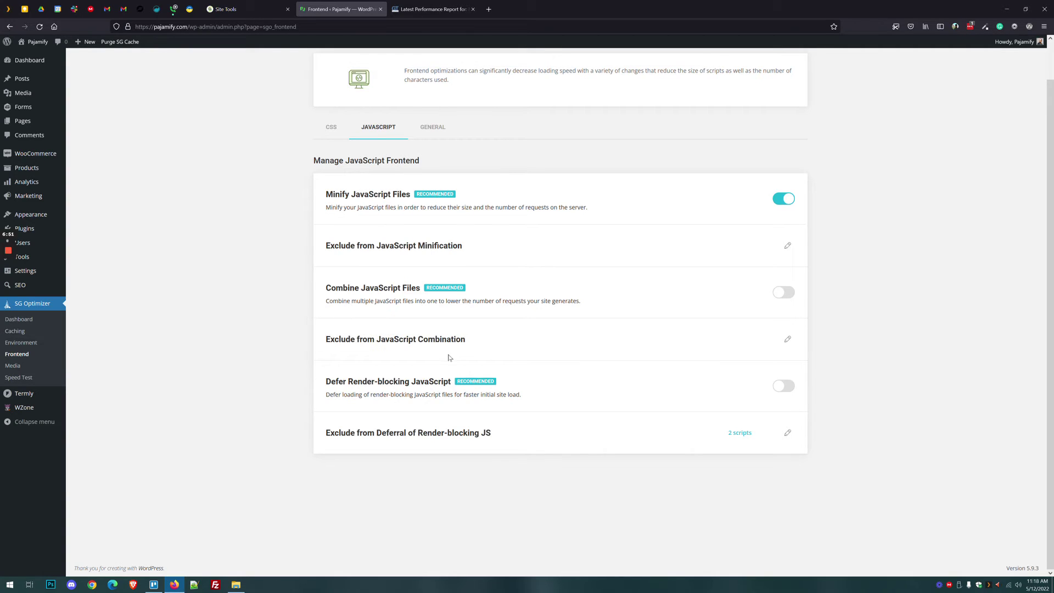
pyautogui.click(780, 292)
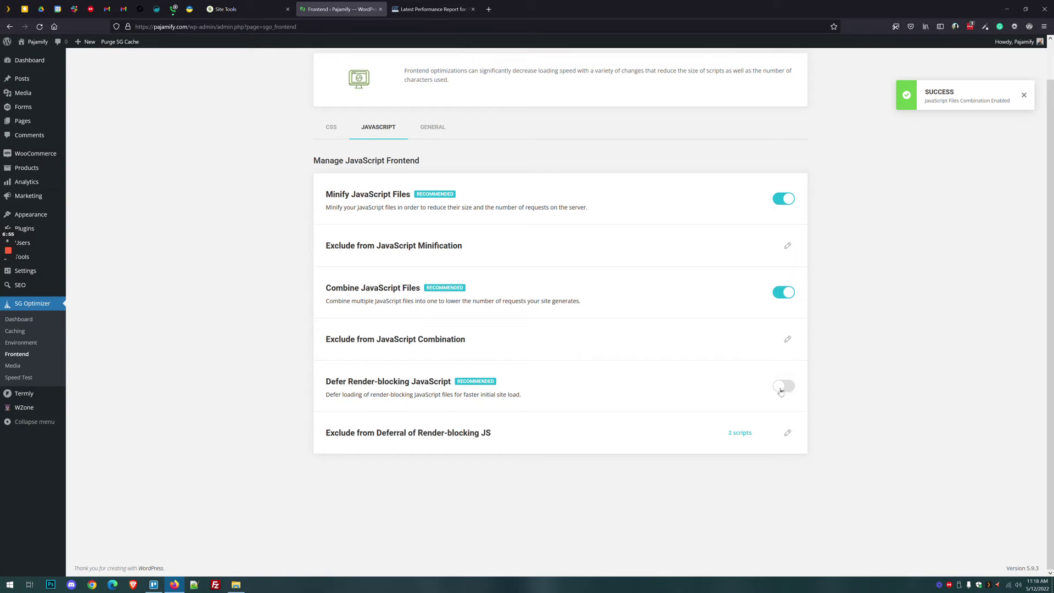
pyautogui.click(780, 389)
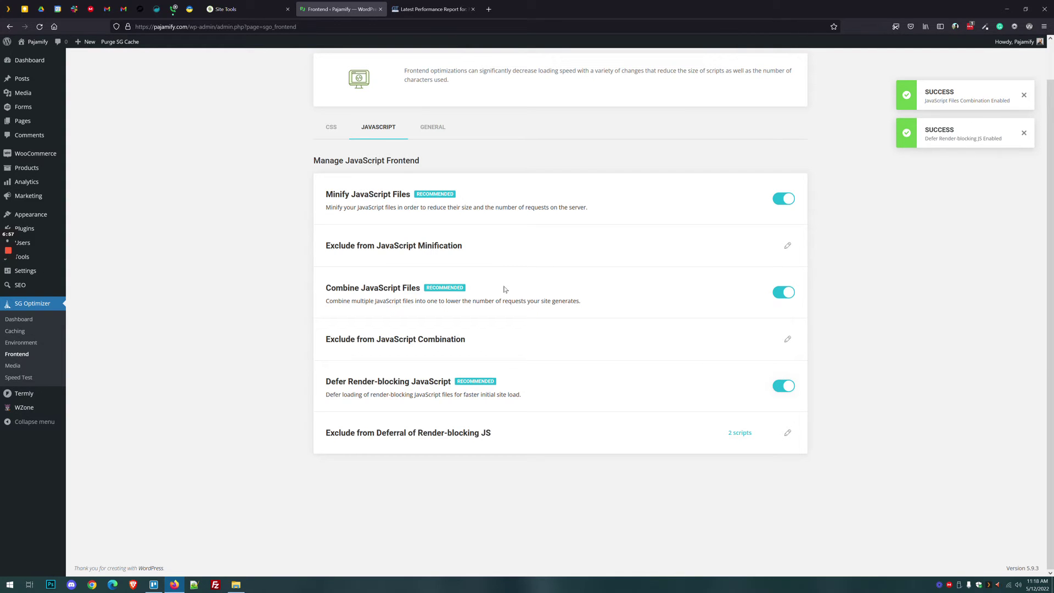
pyautogui.click(432, 129)
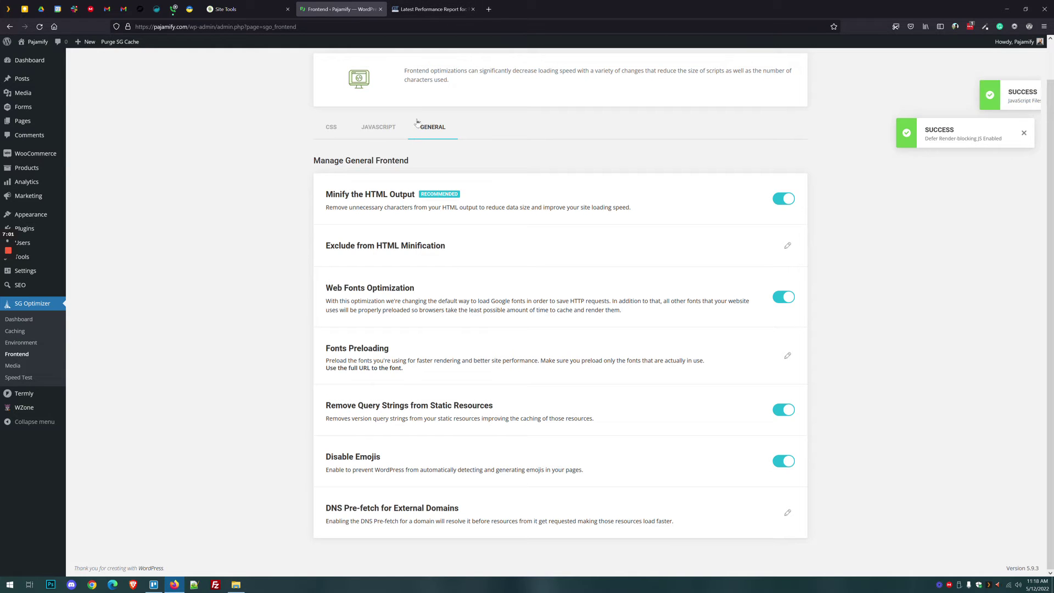
# Bring up the GTmetrix waterfall of page requests and locate SG Optimizer's Fonts Preloading setting
pyautogui.click(415, 6)
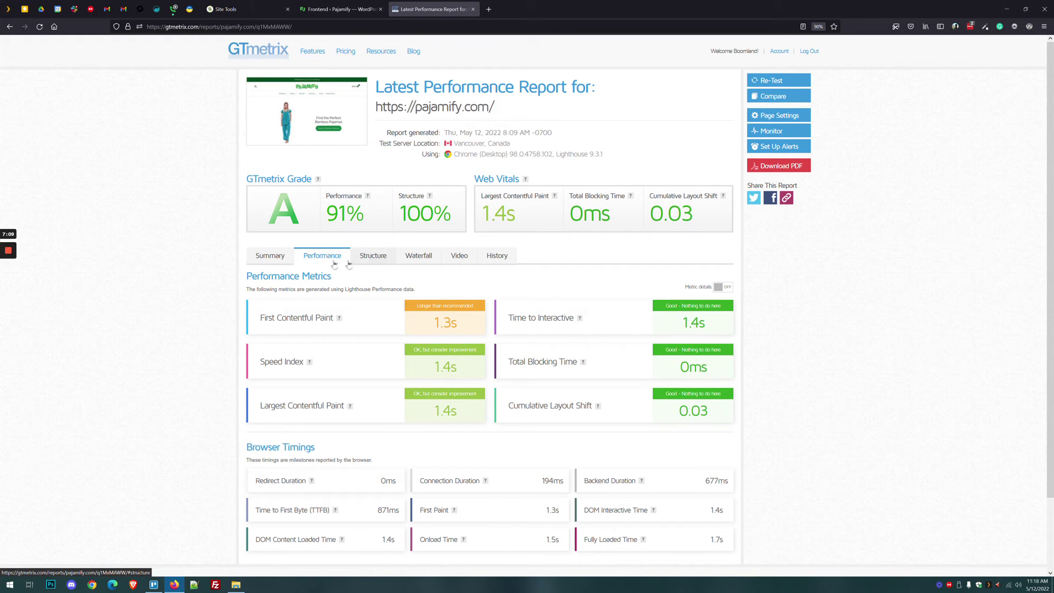
pyautogui.click(373, 256)
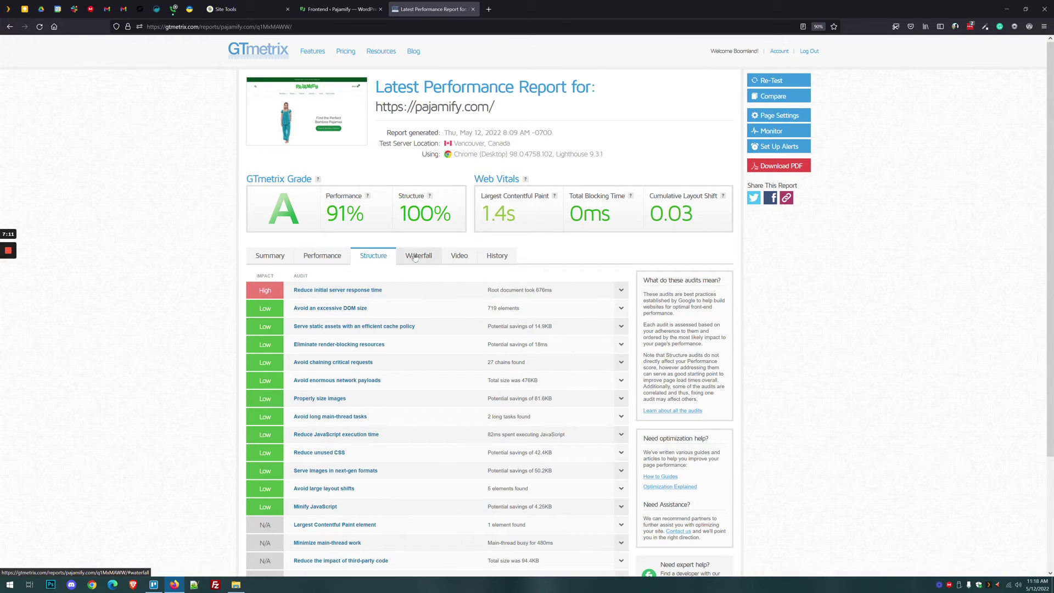
pyautogui.click(408, 256)
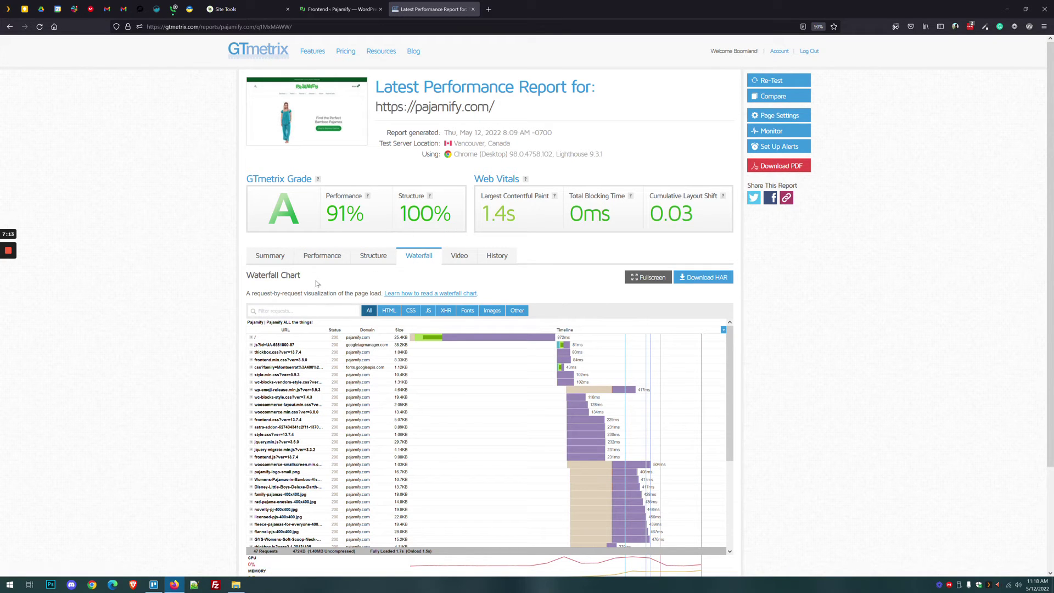
pyautogui.scroll(-1, 390, 247)
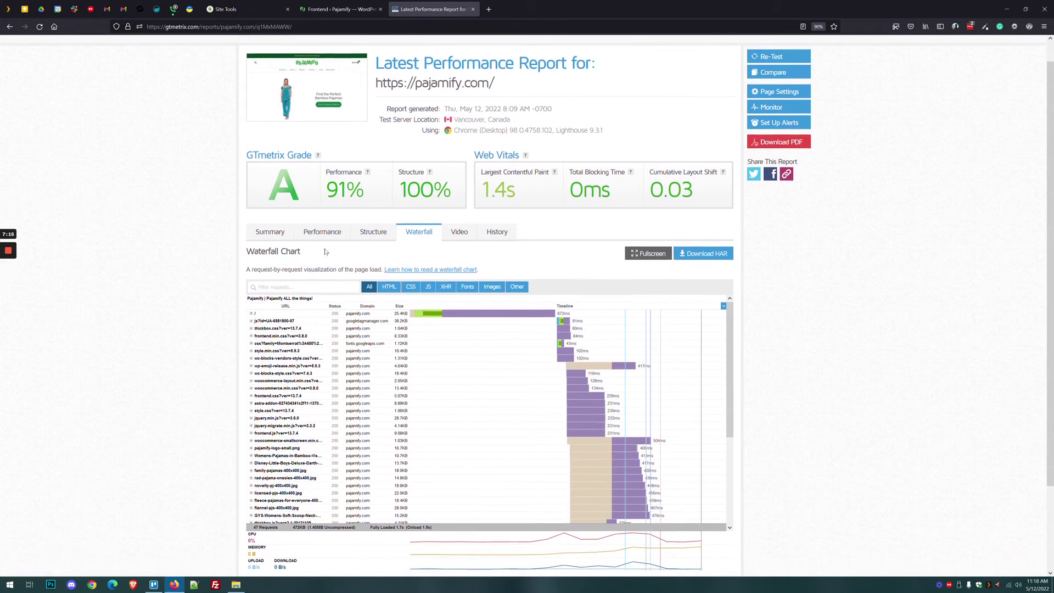
pyautogui.click(337, 9)
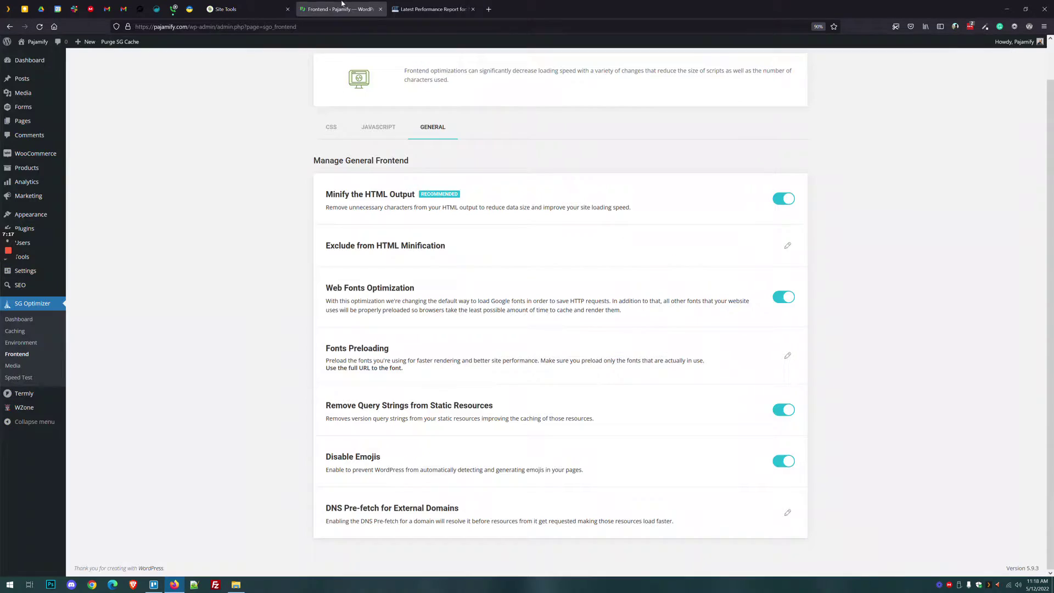
pyautogui.moveTo(399, 352); pyautogui.dragTo(323, 350)
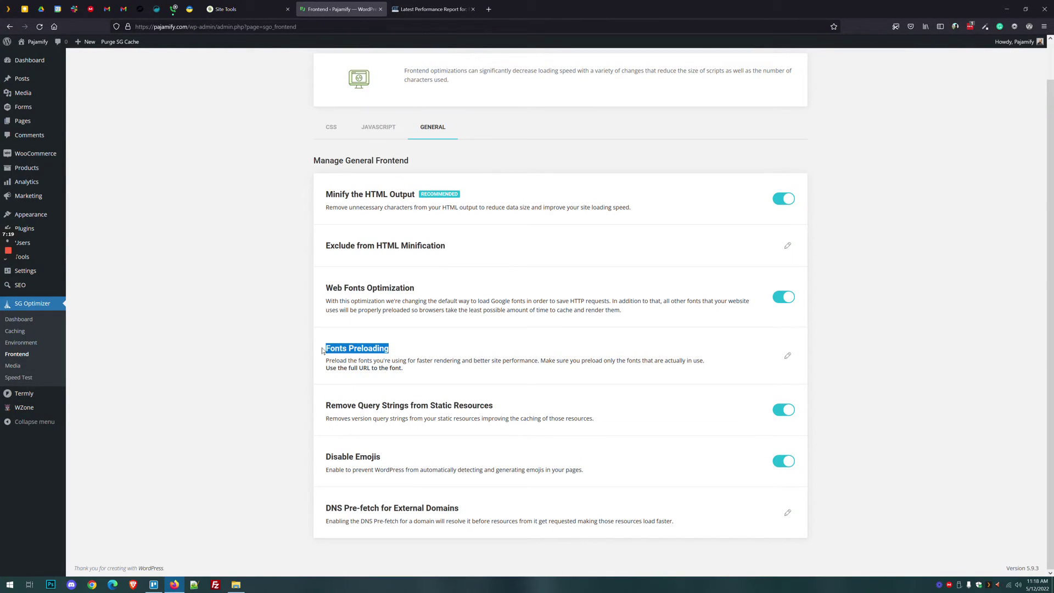
pyautogui.click(639, 360)
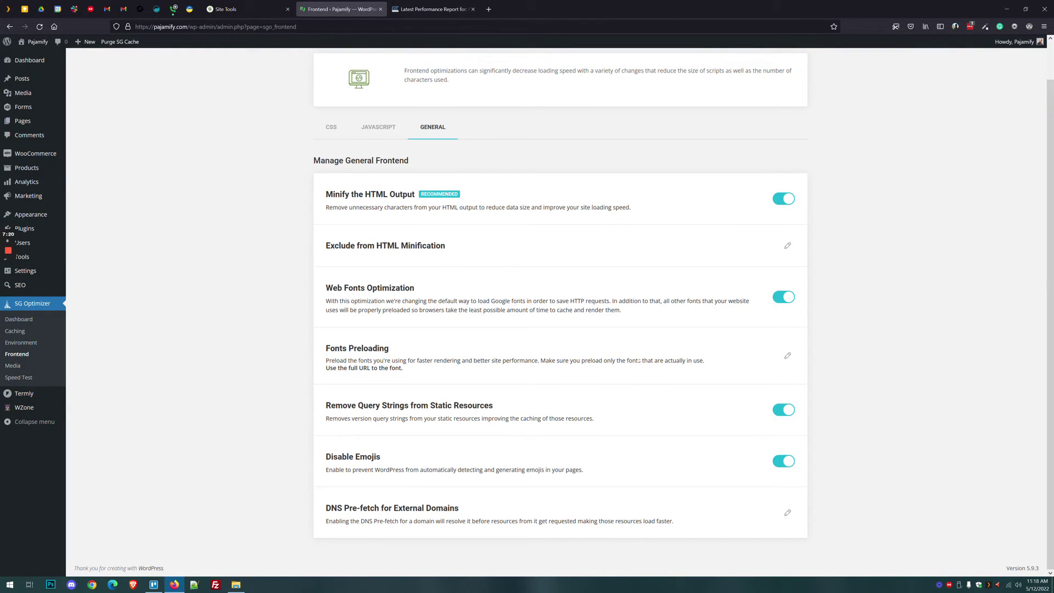
# Filter the GTmetrix waterfall to the three font requests and select the first font's full URL
pyautogui.click(442, 3)
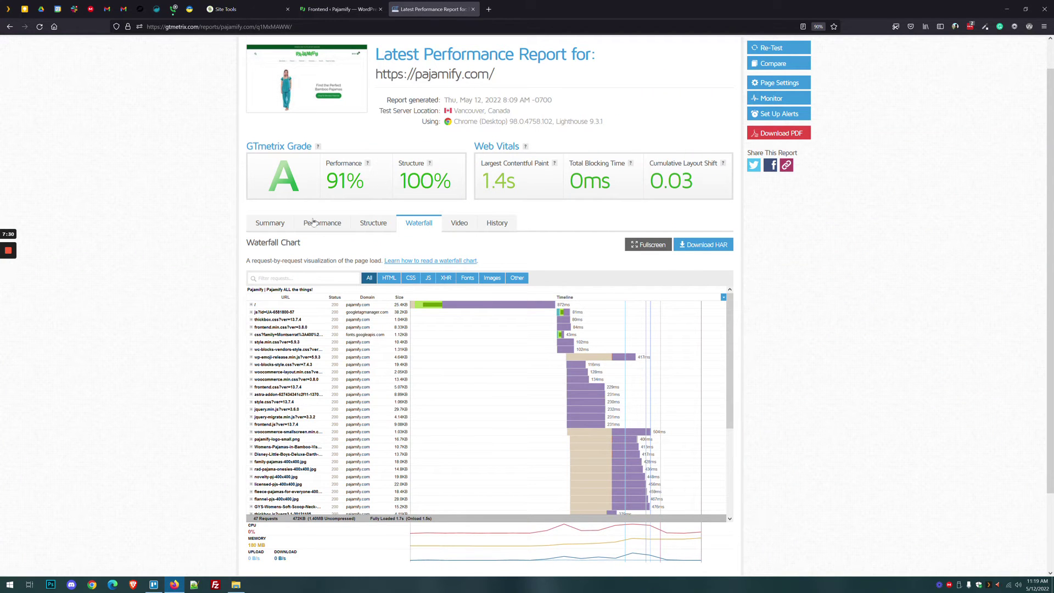
pyautogui.click(467, 277)
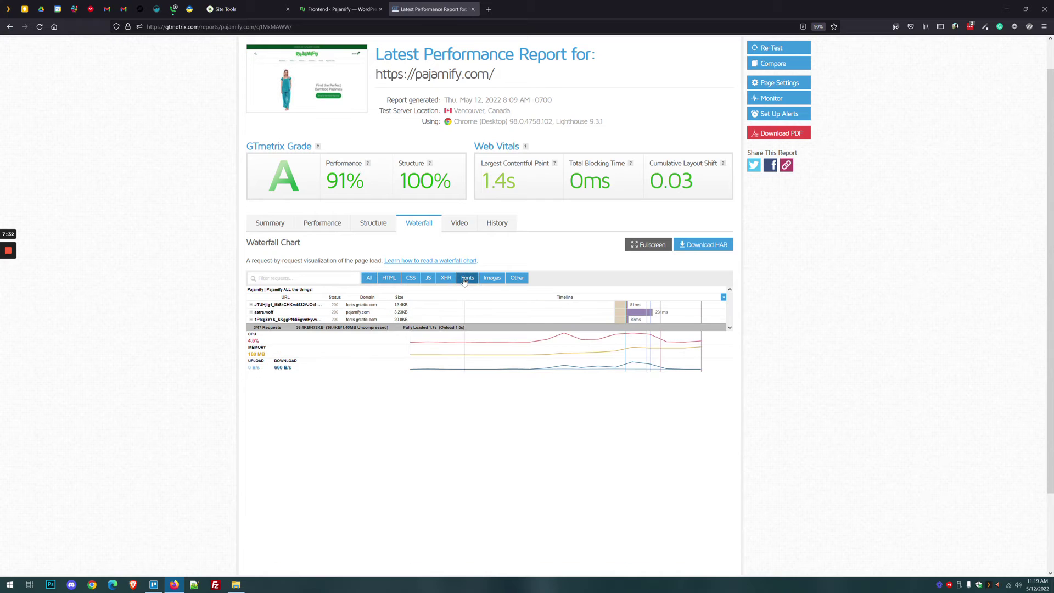
pyautogui.click(378, 308)
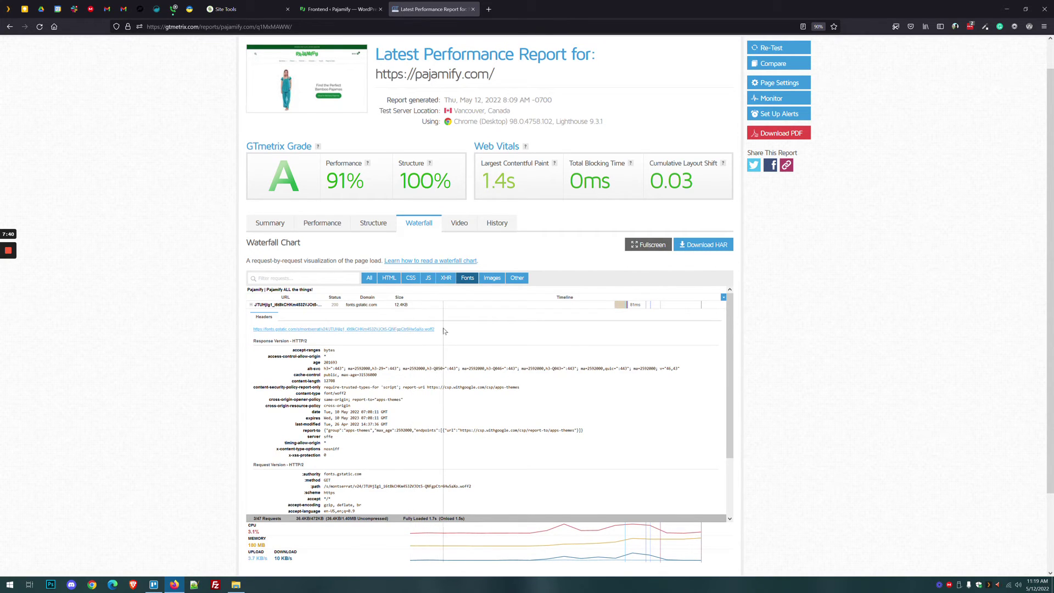
pyautogui.tripleClick(419, 328)
pyautogui.click(341, 9)
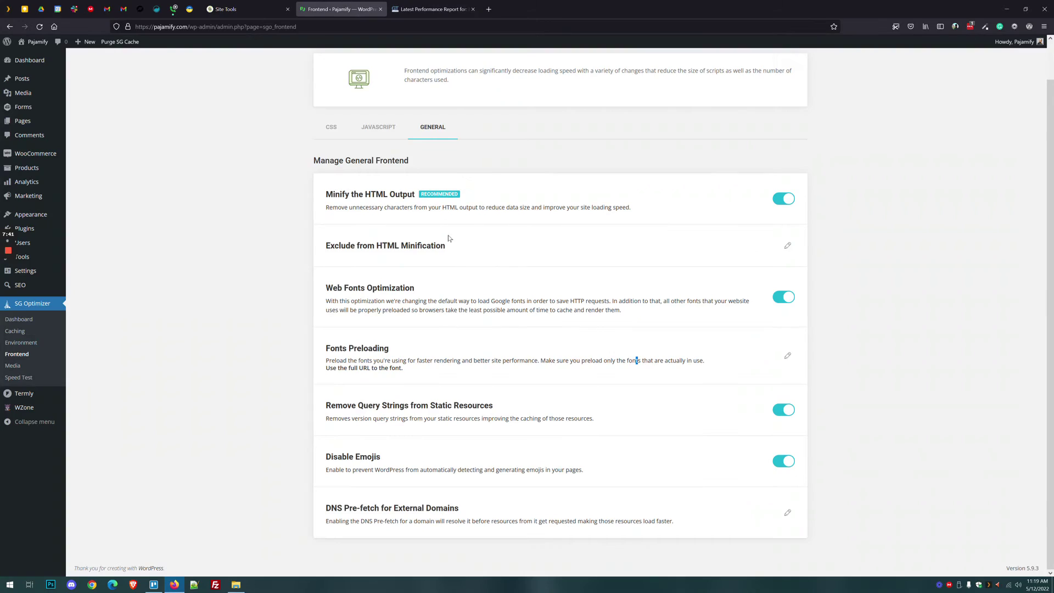
pyautogui.click(787, 355)
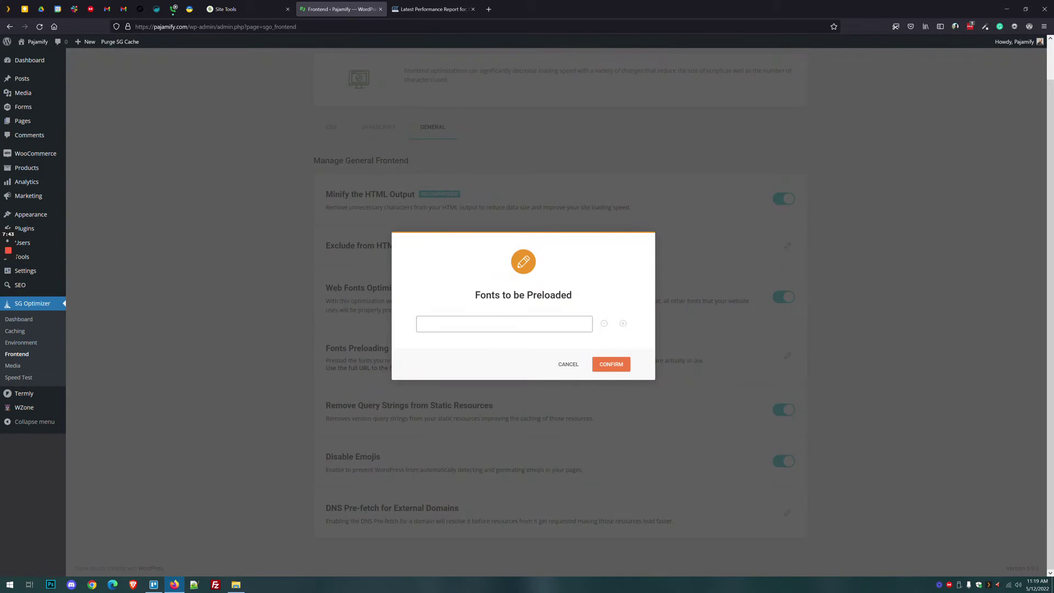
# Paste the first font URL, then add the astra.woff font URL as the second preload entry
pyautogui.hotkey('ctrl', 'v')
pyautogui.click(622, 323)
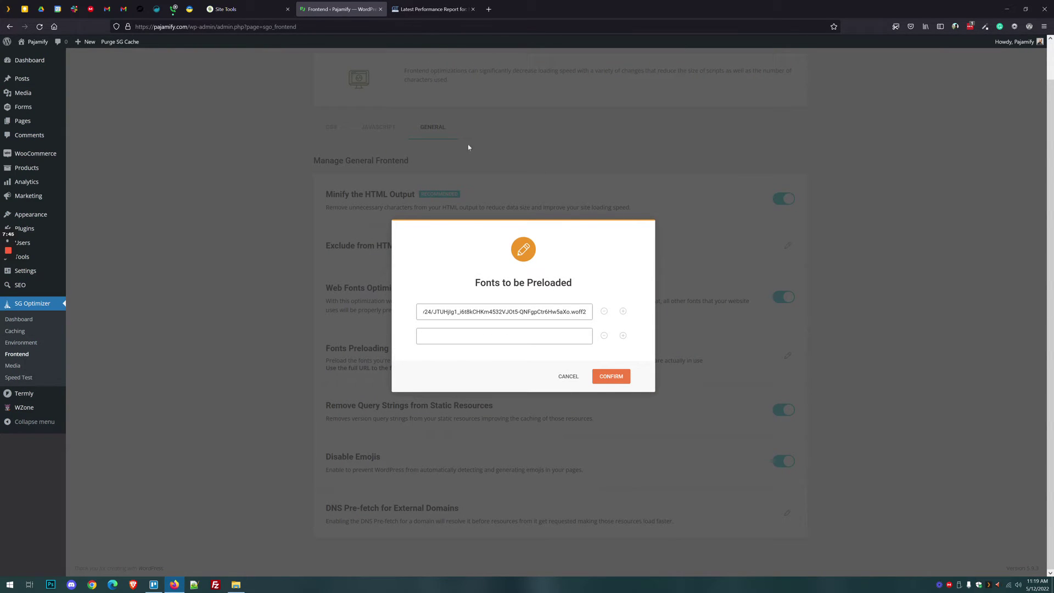
pyautogui.click(431, 9)
pyautogui.click(370, 304)
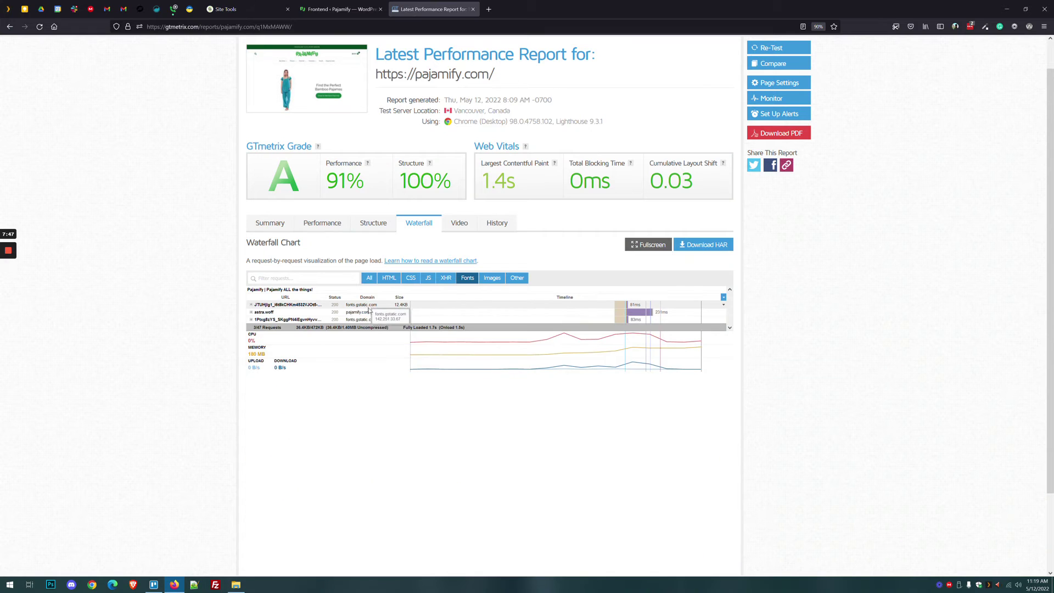
pyautogui.click(379, 312)
pyautogui.moveTo(449, 339); pyautogui.dragTo(253, 337)
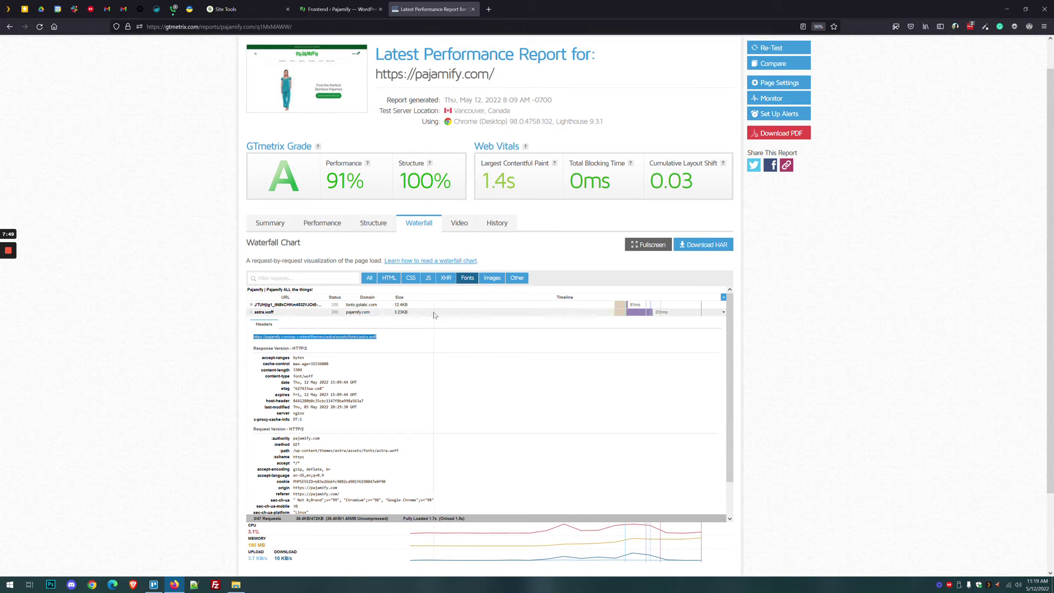
pyautogui.hotkey('ctrl', 'c')
pyautogui.click(338, 8)
pyautogui.click(551, 336)
pyautogui.hotkey('ctrl', 'v')
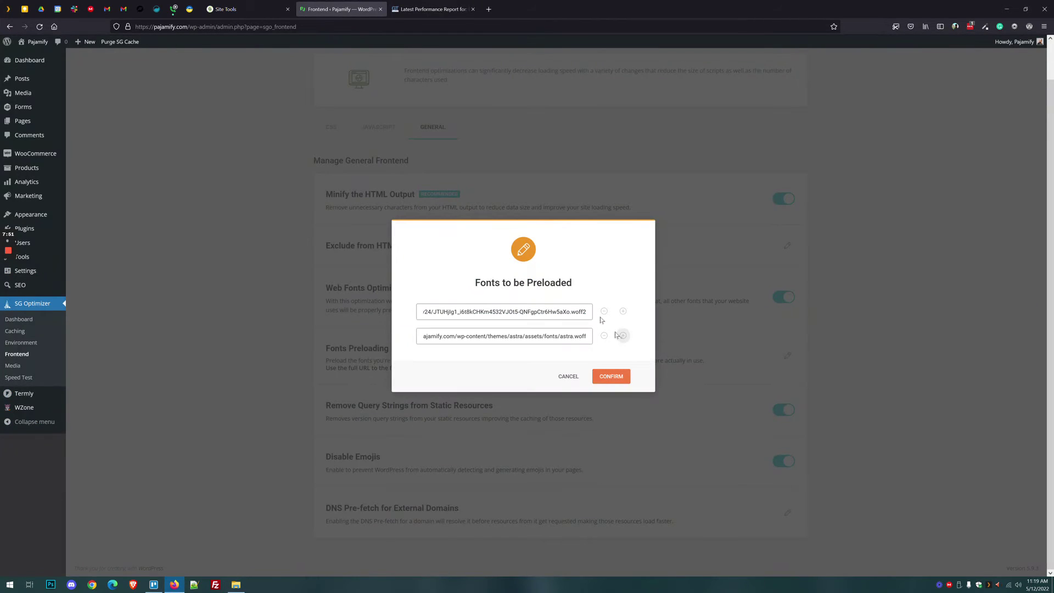
# Add the raleway font URL from GTmetrix as the third preload entry
pyautogui.click(622, 335)
pyautogui.click(431, 8)
pyautogui.click(379, 312)
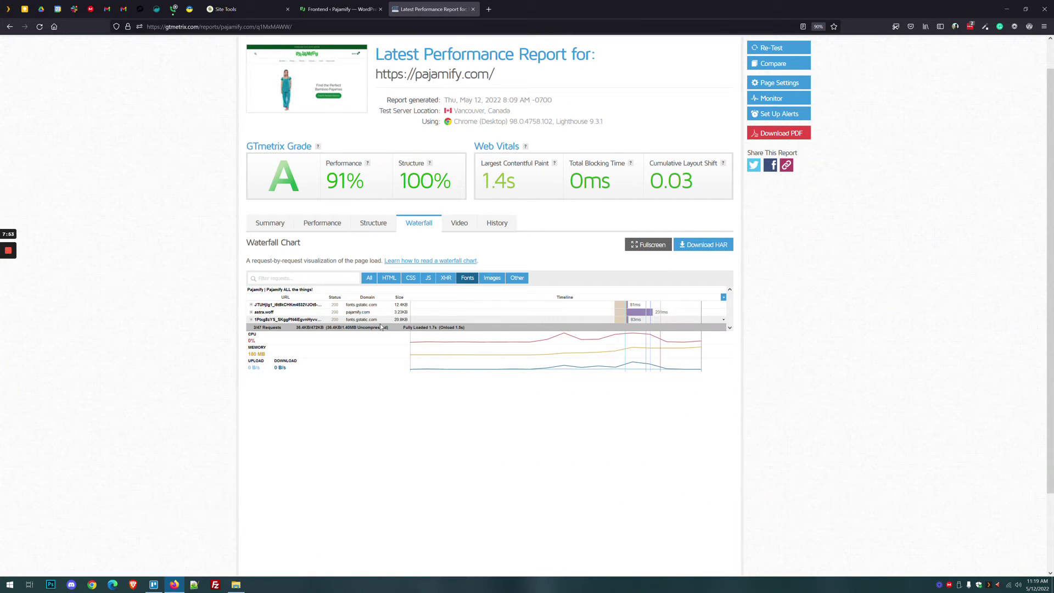
pyautogui.click(378, 319)
pyautogui.moveTo(424, 342); pyautogui.dragTo(253, 344)
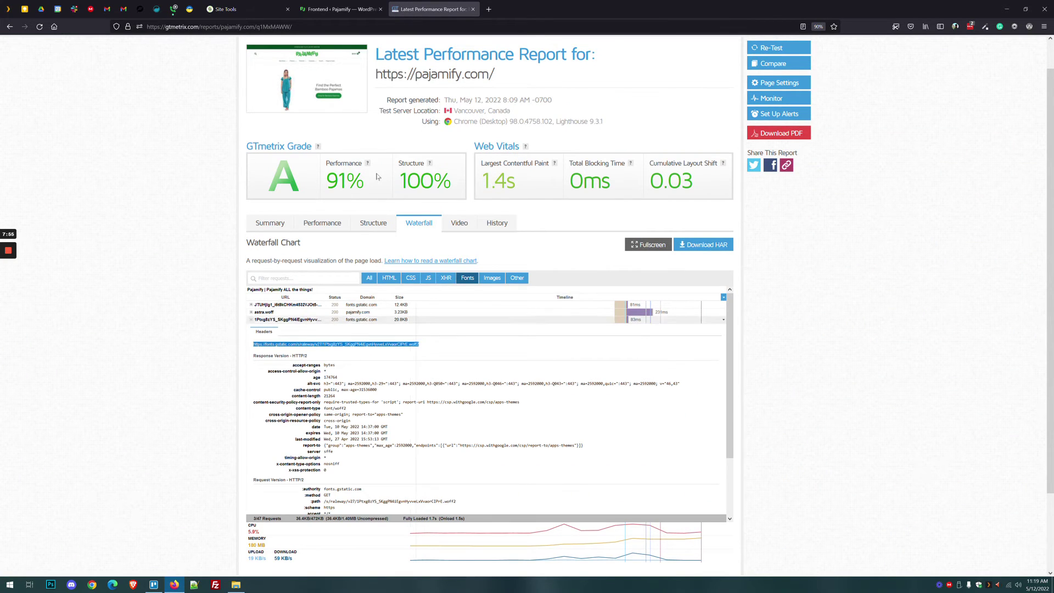
pyautogui.hotkey('ctrl', 'c')
pyautogui.click(337, 8)
pyautogui.click(538, 343)
pyautogui.hotkey('ctrl', 'v')
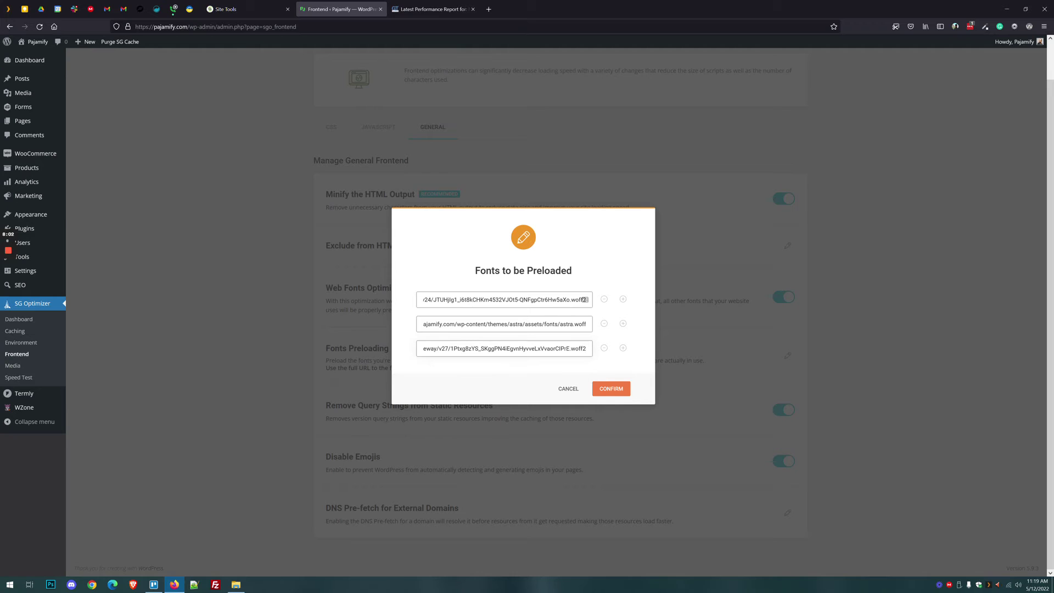
# Save the three preload fonts and reopen the list to confirm they were kept
pyautogui.click(612, 390)
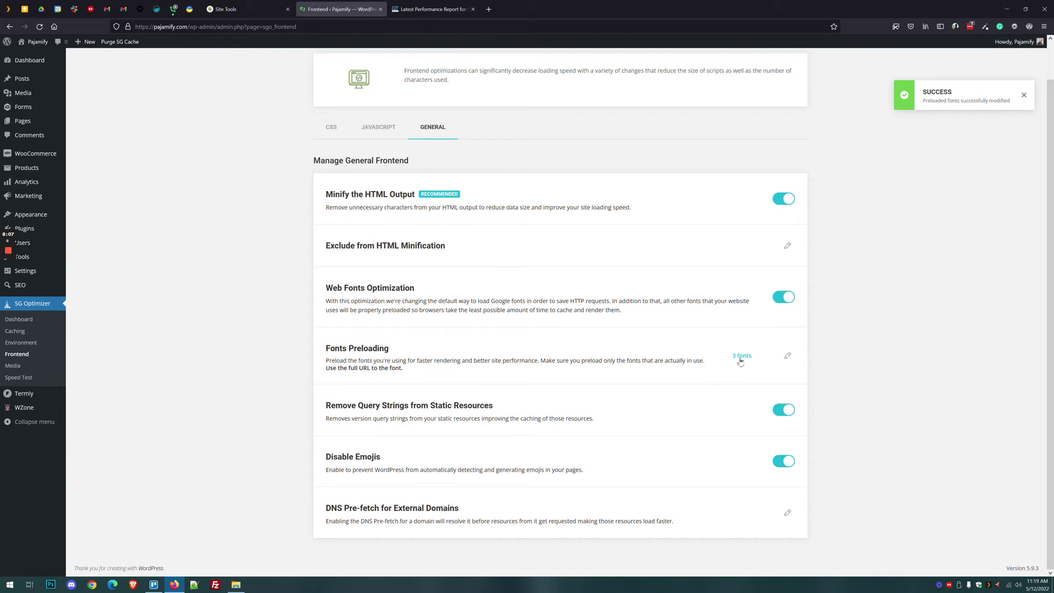
pyautogui.click(742, 357)
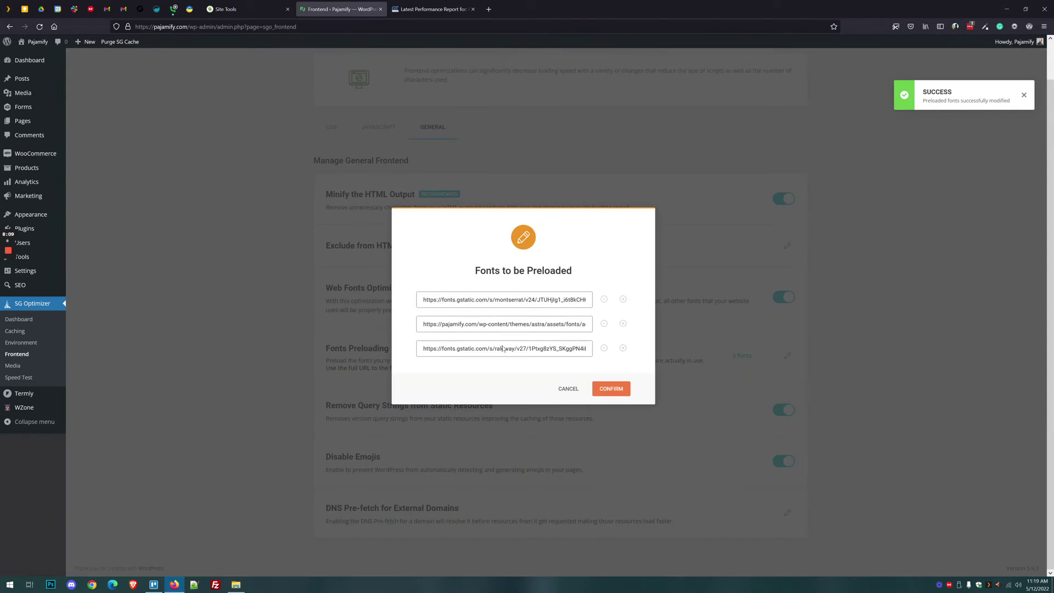
pyautogui.click(571, 391)
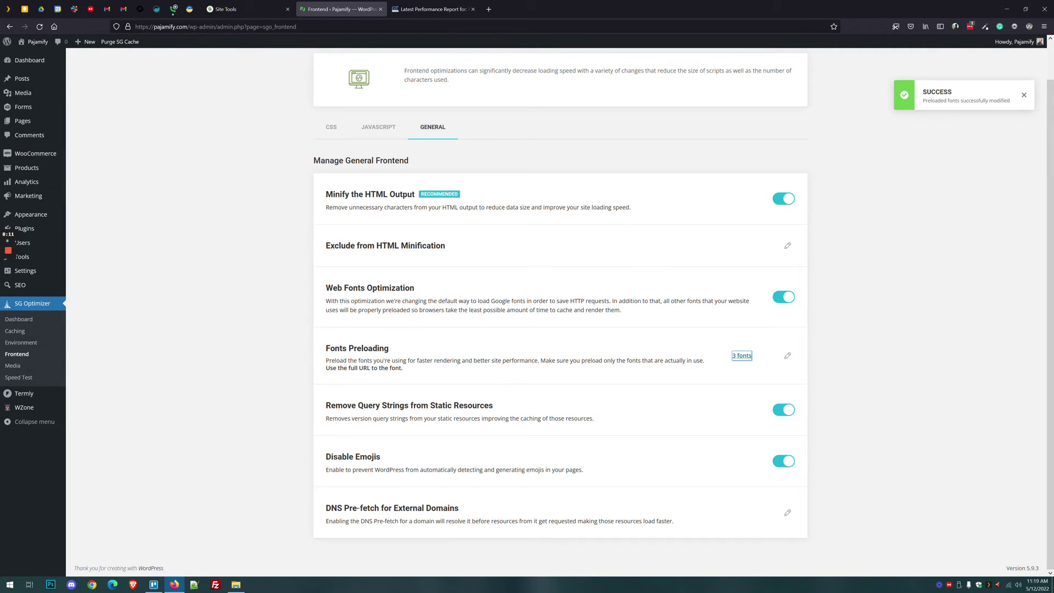
pyautogui.moveTo(328, 512); pyautogui.dragTo(465, 503)
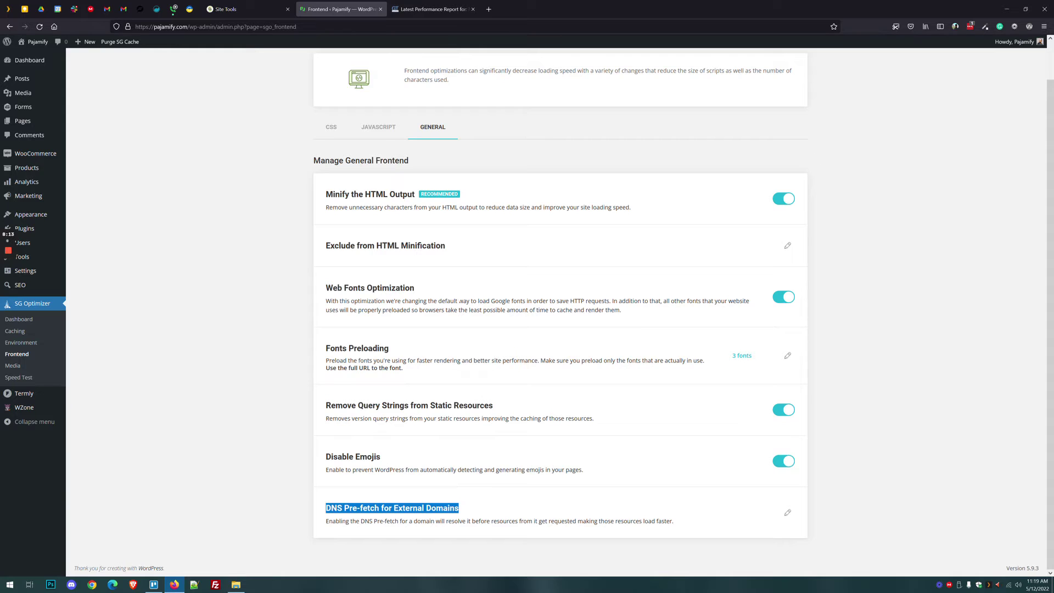
pyautogui.click(416, 9)
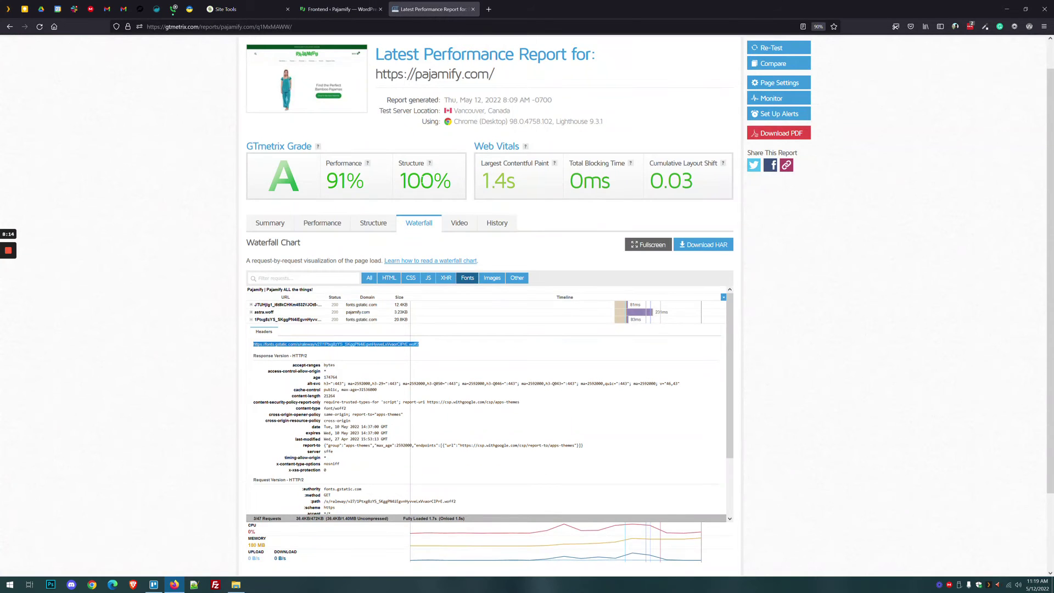
# Sort GTmetrix's requests by domain and add fonts.googleapis.com as the first DNS pre-fetch domain
pyautogui.click(384, 319)
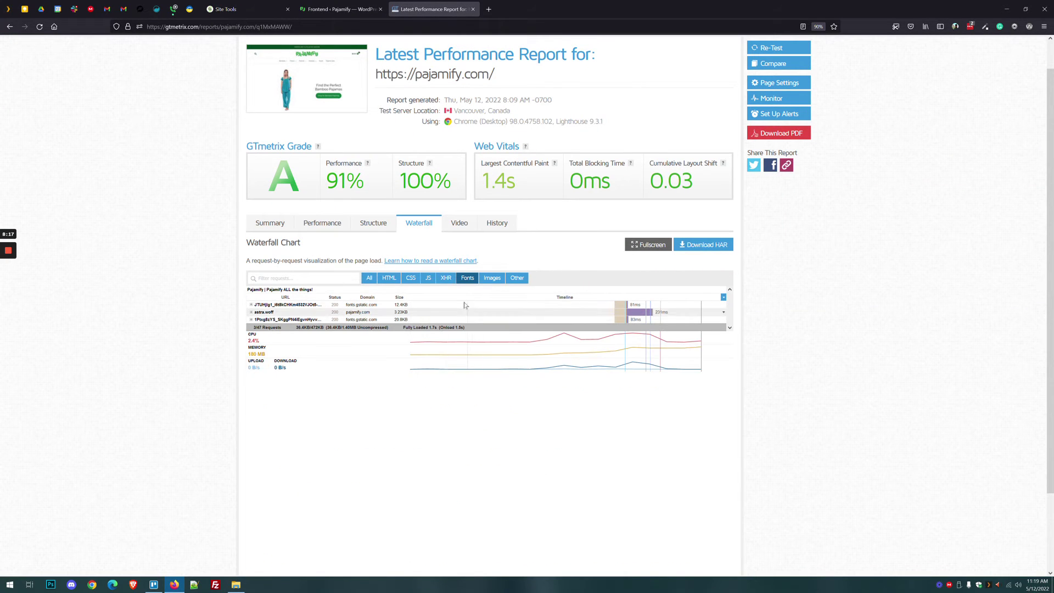
pyautogui.click(369, 279)
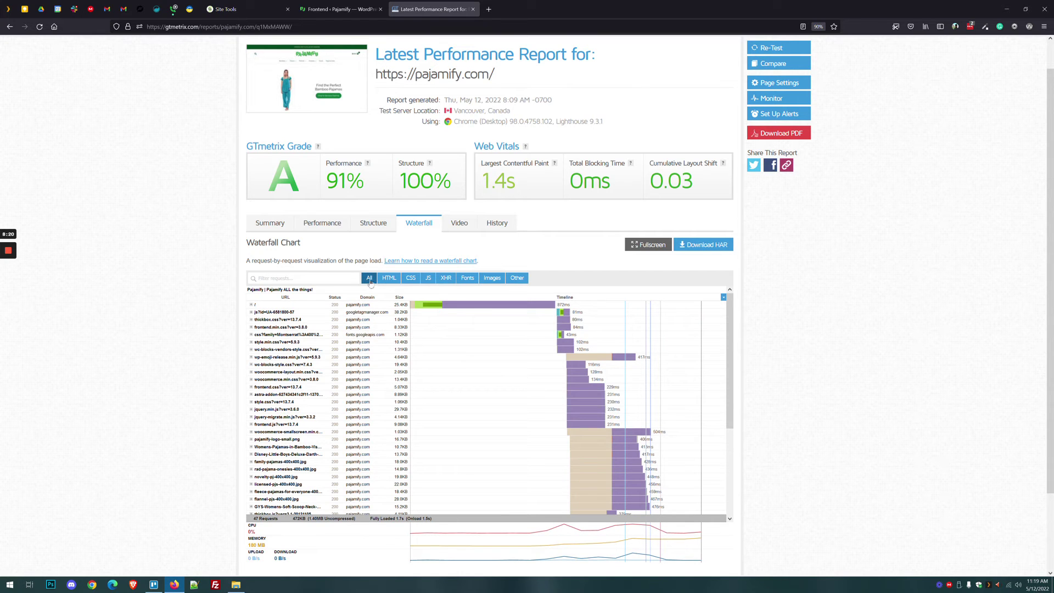
pyautogui.click(368, 298)
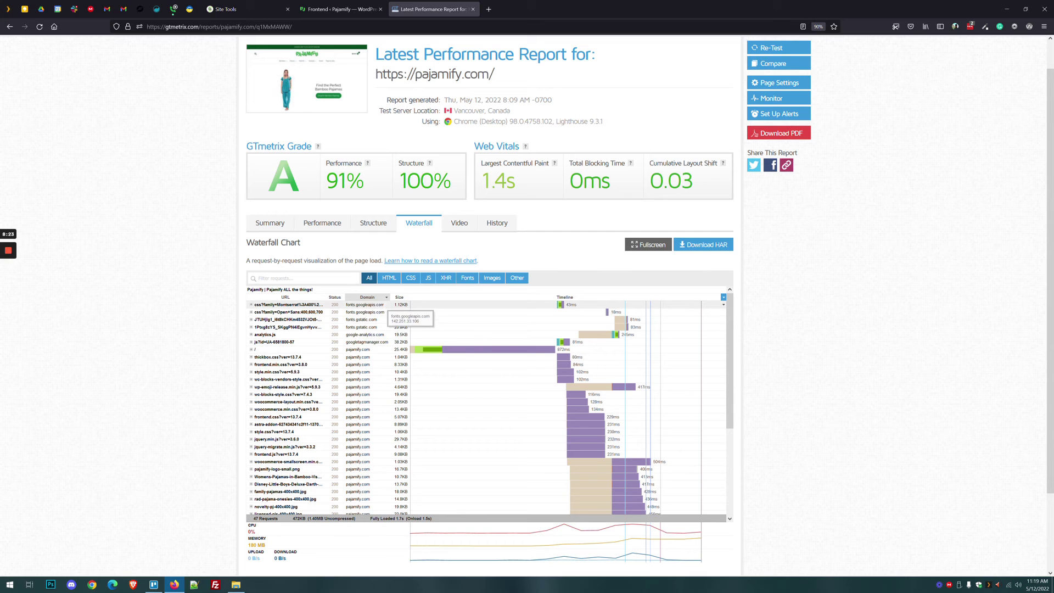
pyautogui.moveTo(384, 305); pyautogui.dragTo(349, 306)
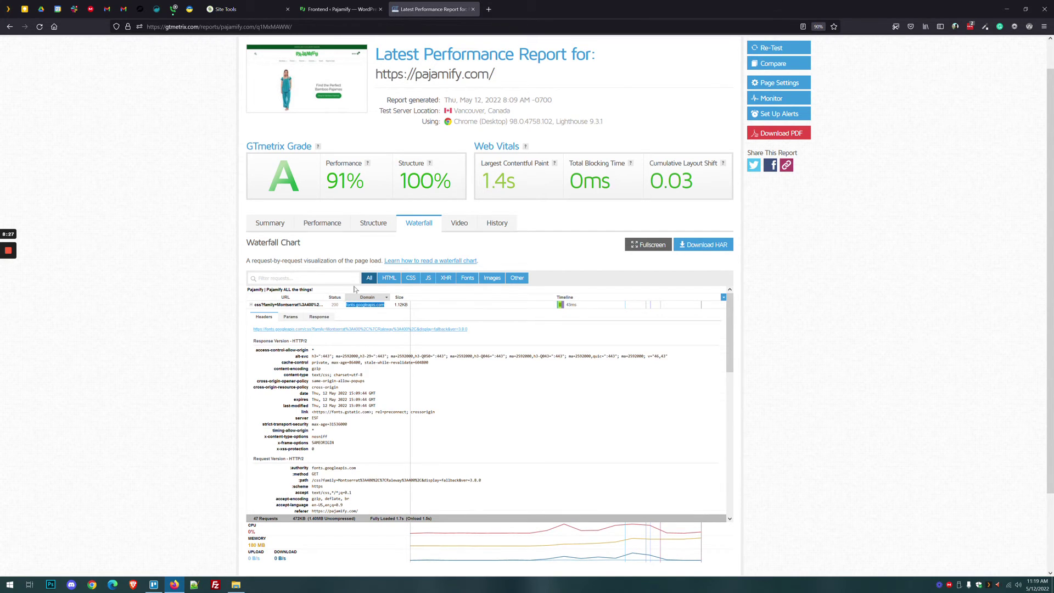
pyautogui.click(363, 10)
pyautogui.click(787, 512)
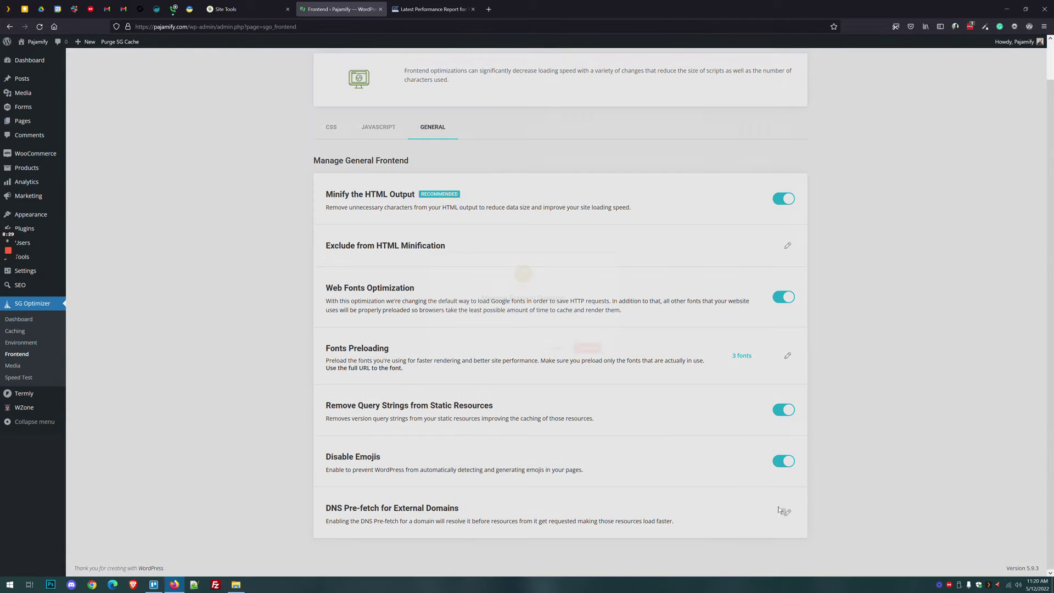
pyautogui.hotkey('ctrl', 'v')
# Add fonts.gstatic.com and google-analytics.com as the second and third pre-fetch domains
pyautogui.click(429, 4)
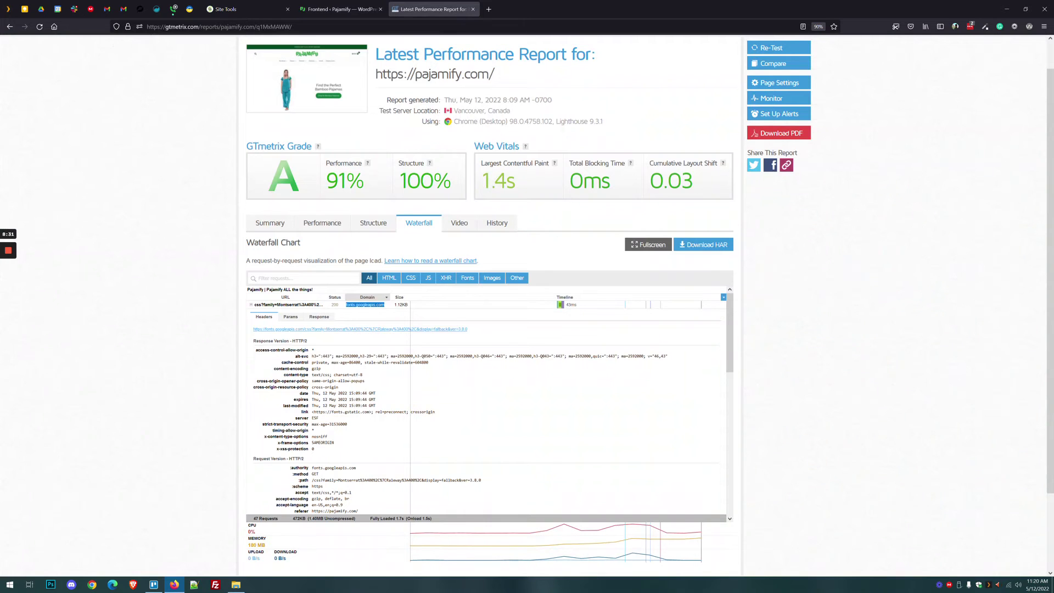
pyautogui.click(382, 307)
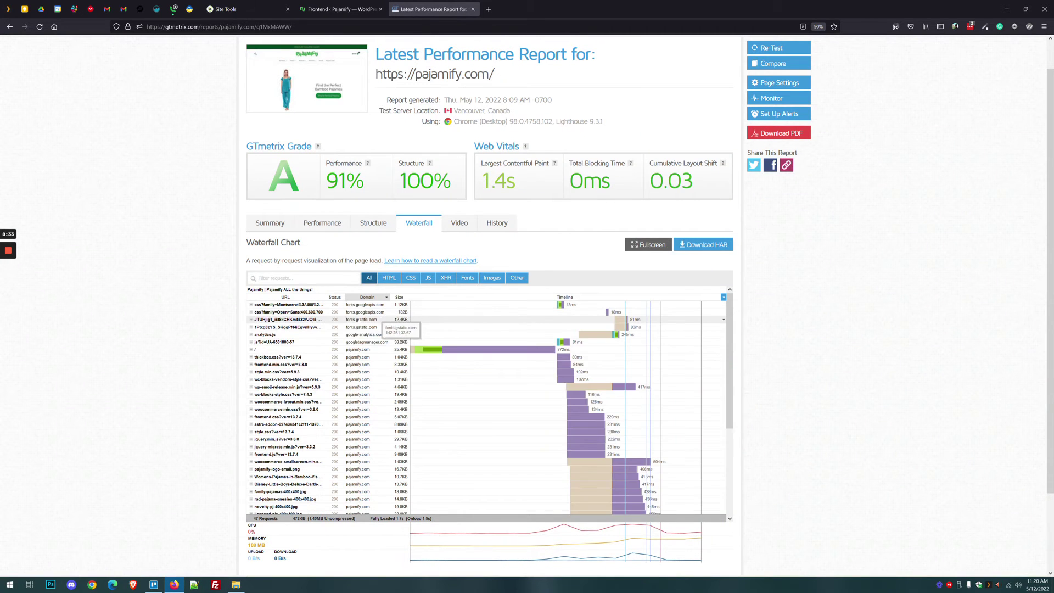
pyautogui.click(359, 320)
pyautogui.hotkey('ctrl', 'shift', 'Tab')
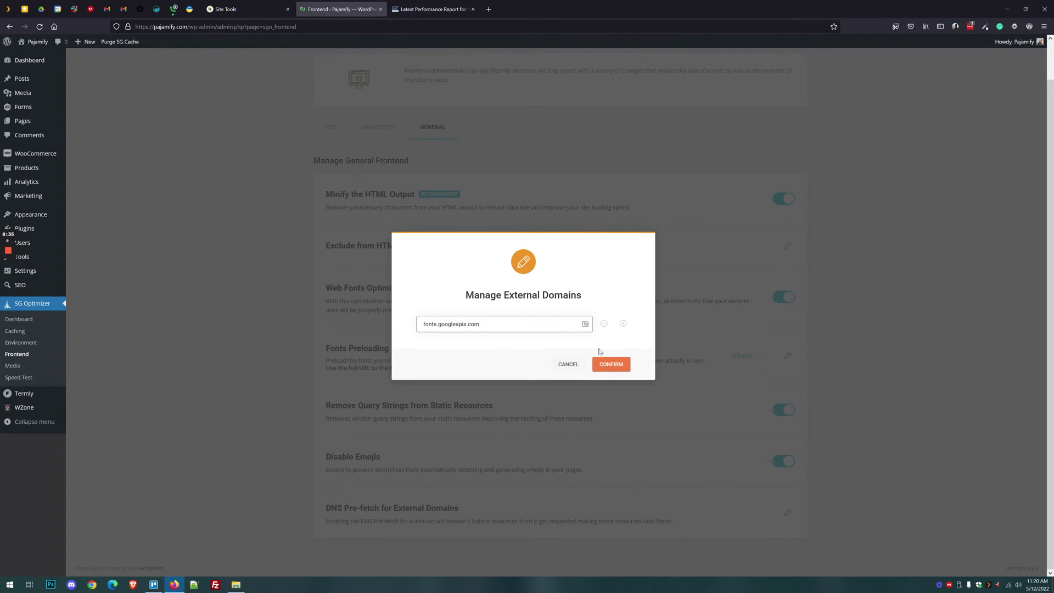
pyautogui.click(623, 324)
pyautogui.hotkey('ctrl', 'v')
pyautogui.click(417, 9)
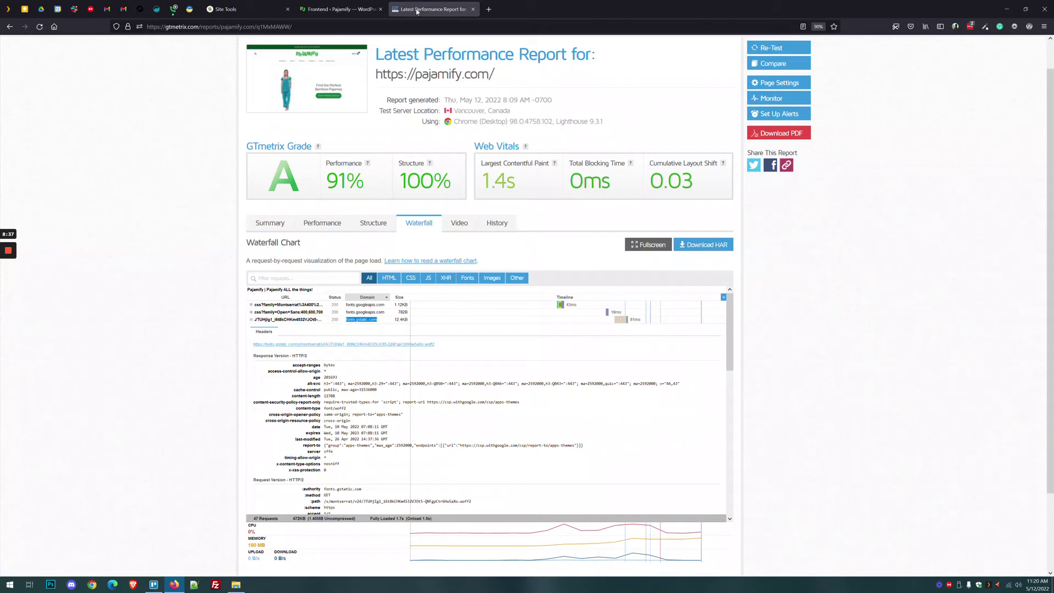
pyautogui.click(387, 320)
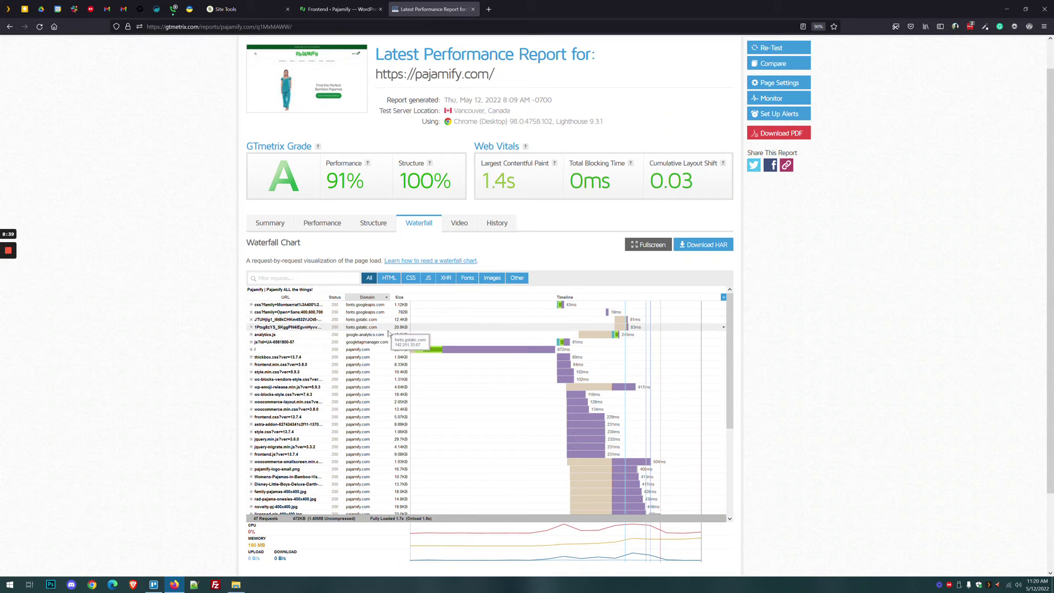
pyautogui.tripleClick(349, 335)
pyautogui.hotkey('ctrl', 'c')
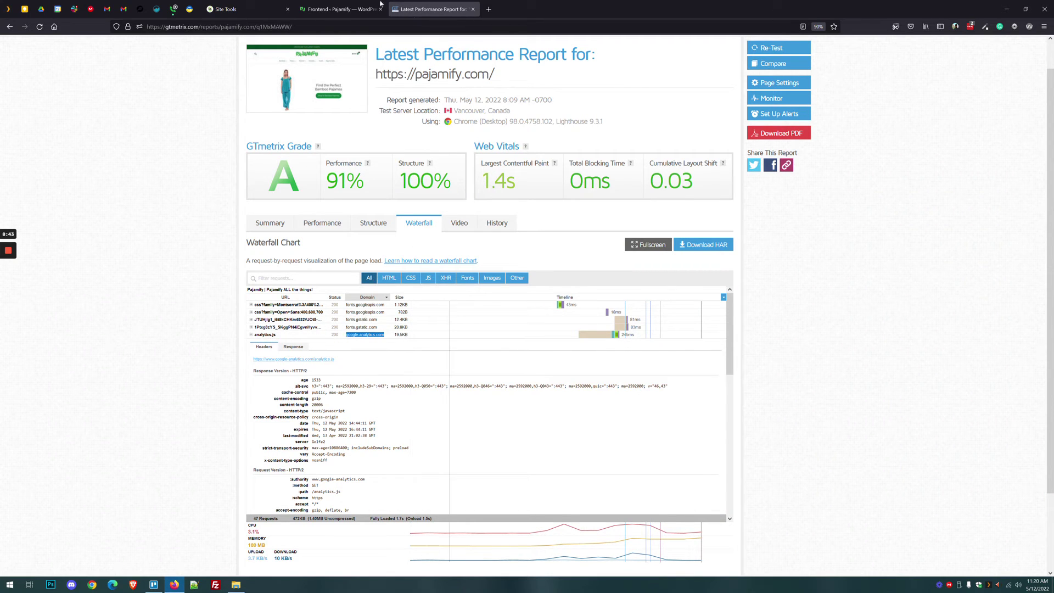
pyautogui.click(359, 7)
pyautogui.click(622, 336)
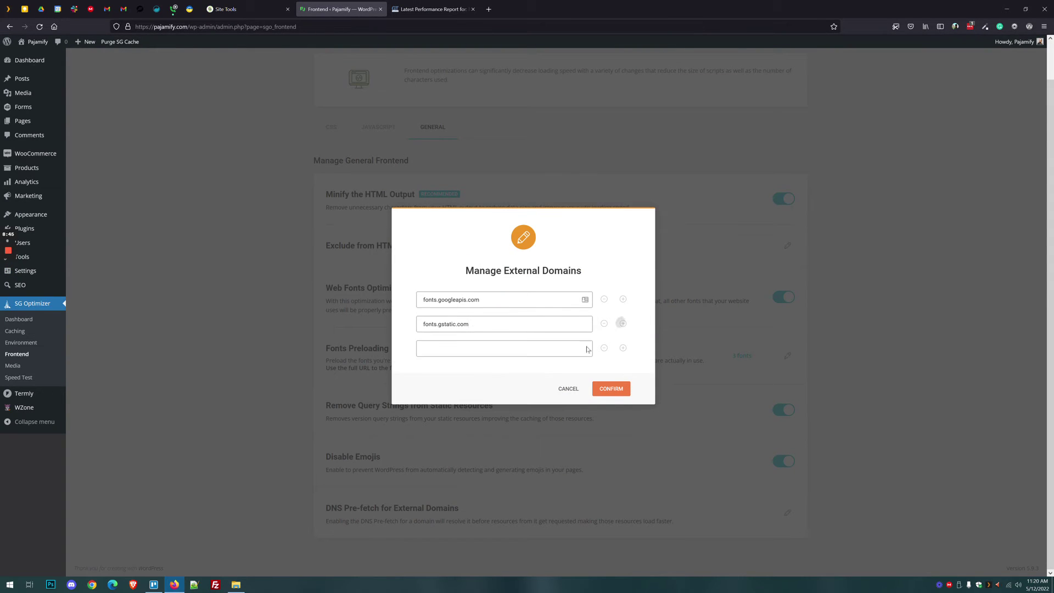
pyautogui.hotkey('ctrl', 'v')
# Add googletagmanager.com as the fourth pre-fetch domain
pyautogui.click(434, 9)
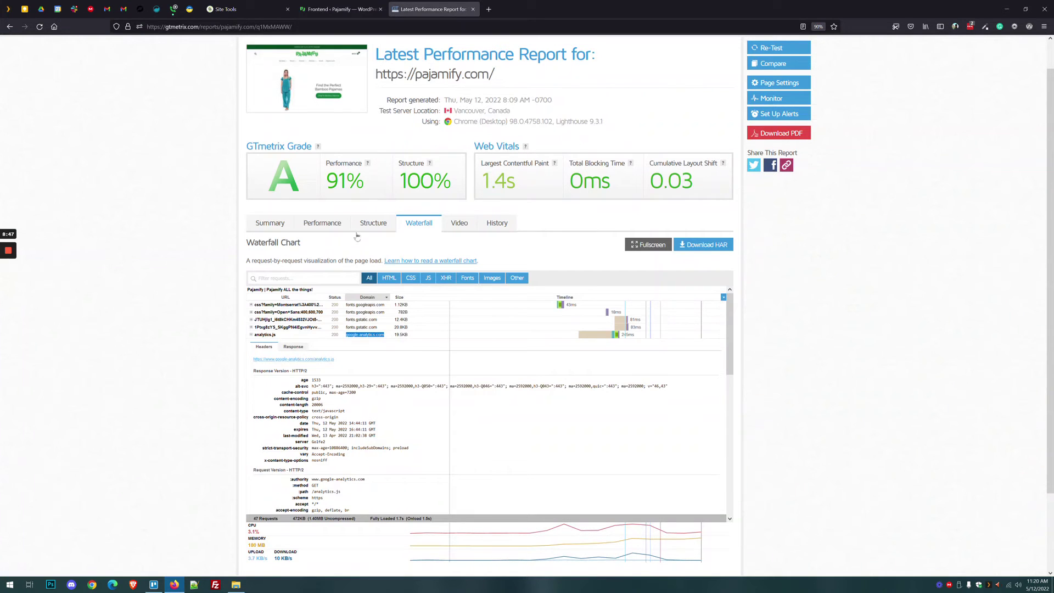
pyautogui.click(384, 334)
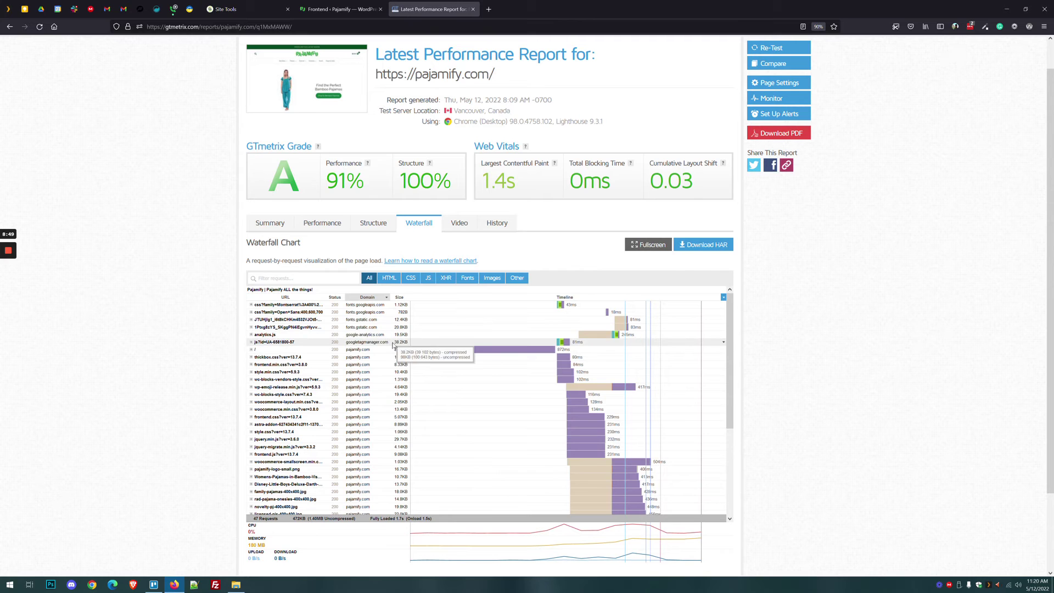
pyautogui.moveTo(389, 342); pyautogui.dragTo(345, 342)
pyautogui.hotkey('ctrl', 'c')
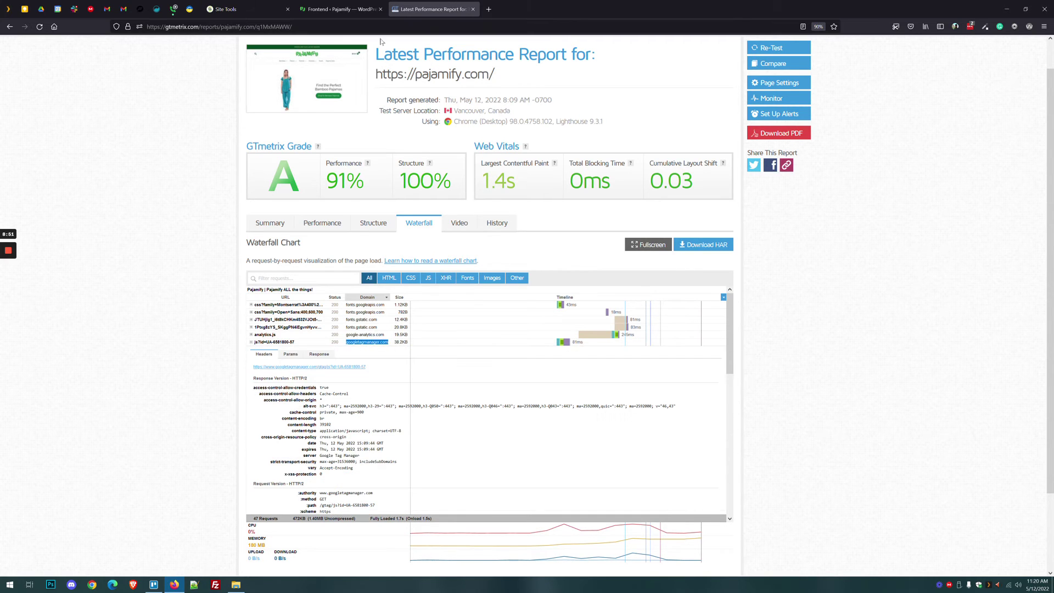
pyautogui.click(338, 9)
pyautogui.click(622, 348)
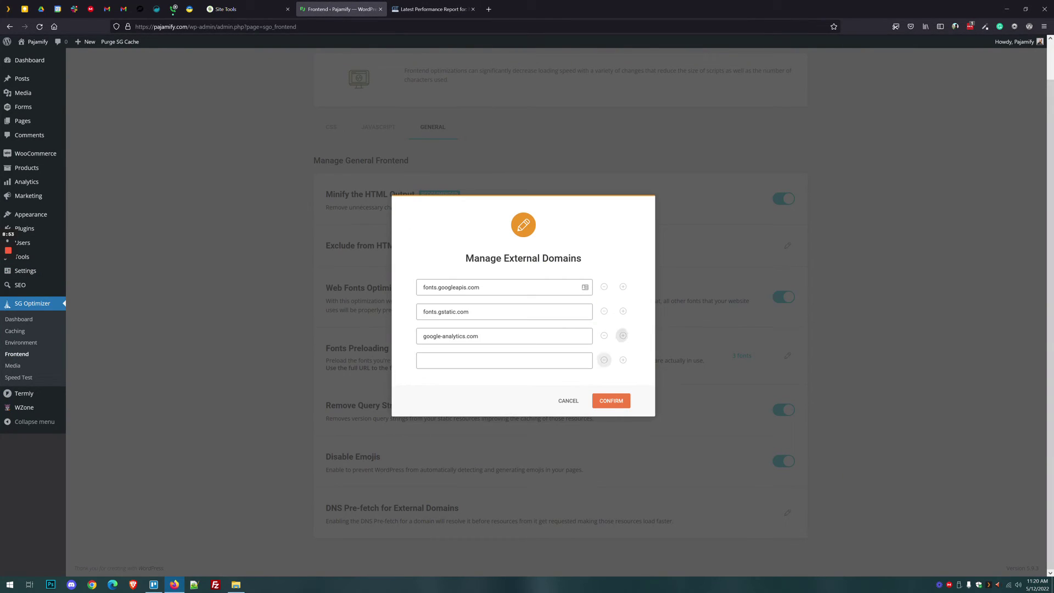
pyautogui.hotkey('ctrl', 'v')
# Check the remaining GTmetrix requests for other external domains, then save the four pre-fetch domains
pyautogui.click(419, 8)
pyautogui.scroll(-2, 365, 336)
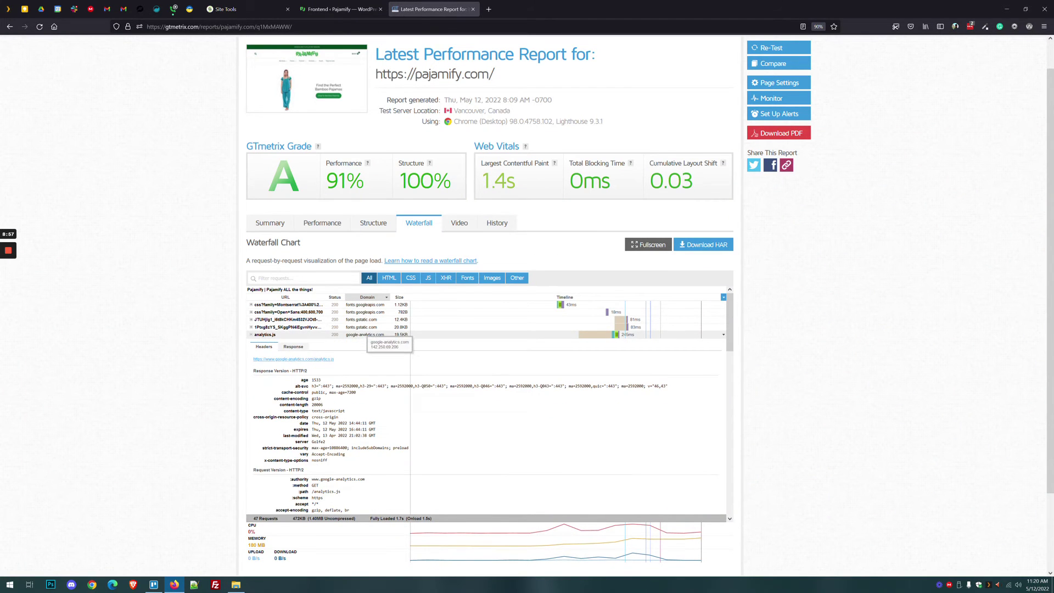
pyautogui.click(366, 335)
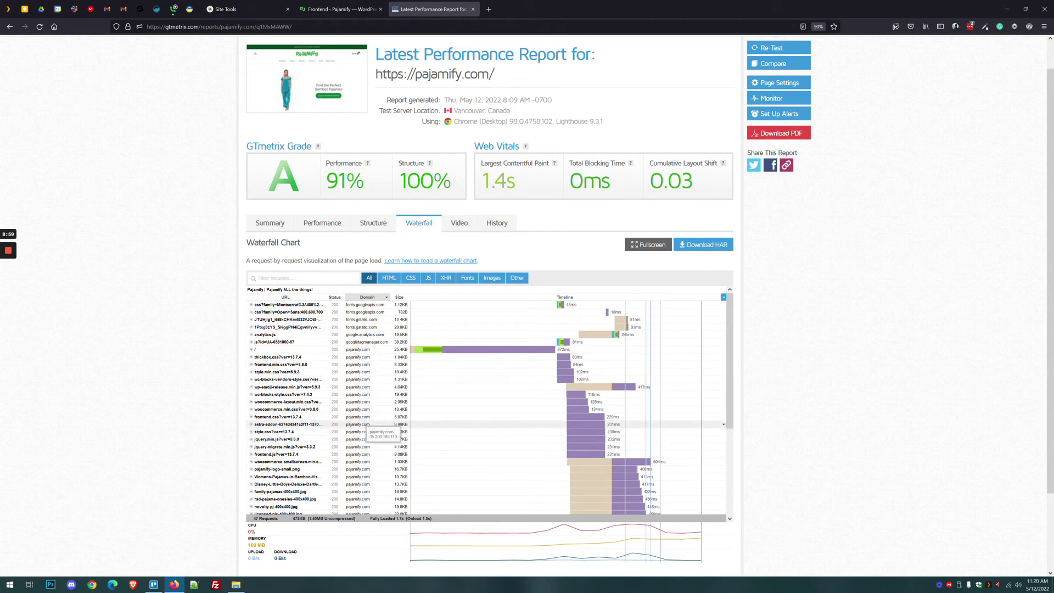
pyautogui.scroll(-5, 362, 423)
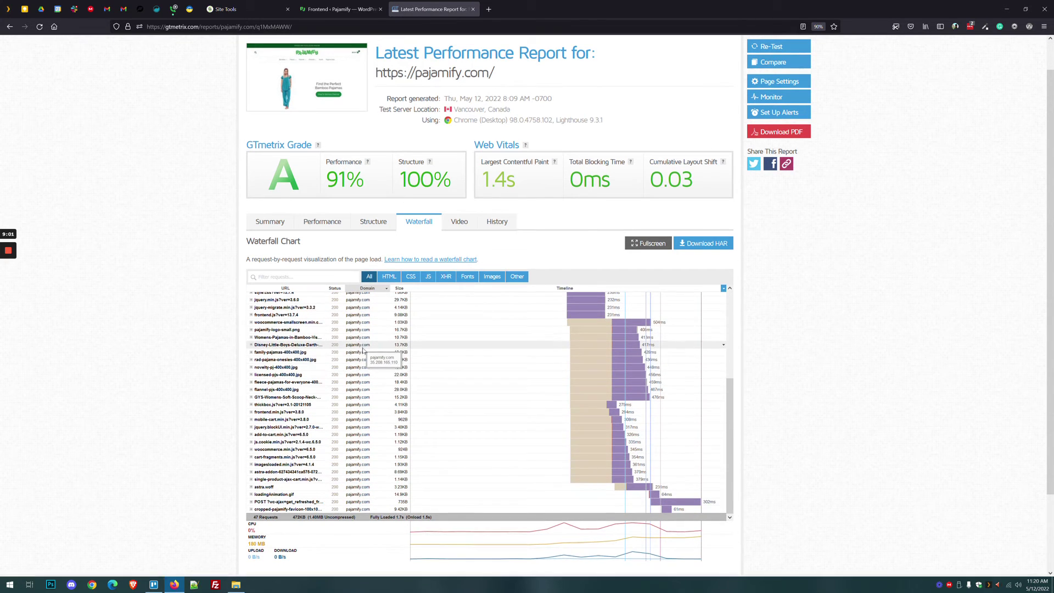
pyautogui.scroll(-1, 362, 350)
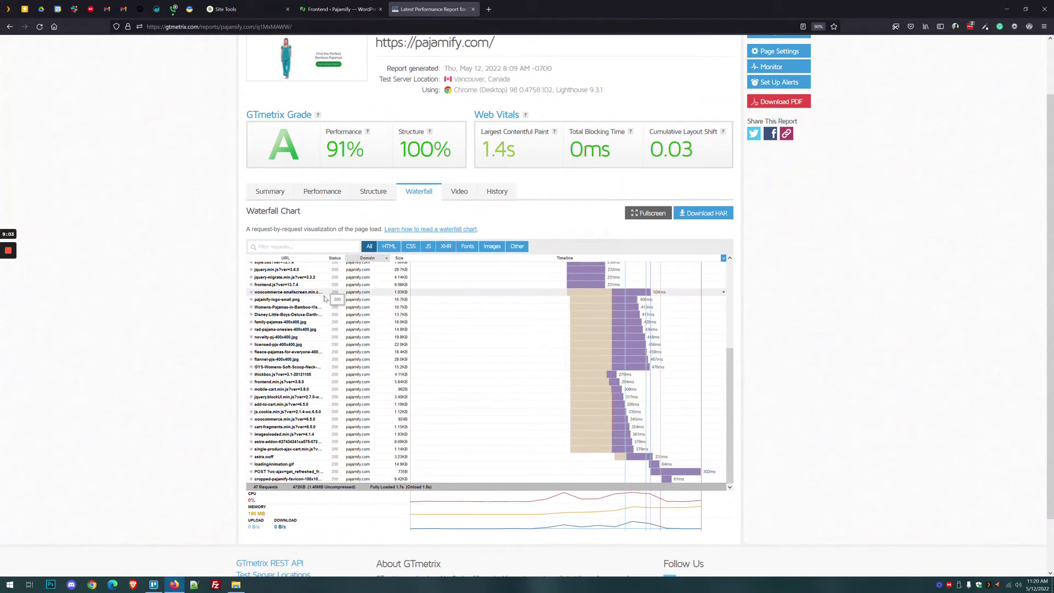
pyautogui.click(360, 9)
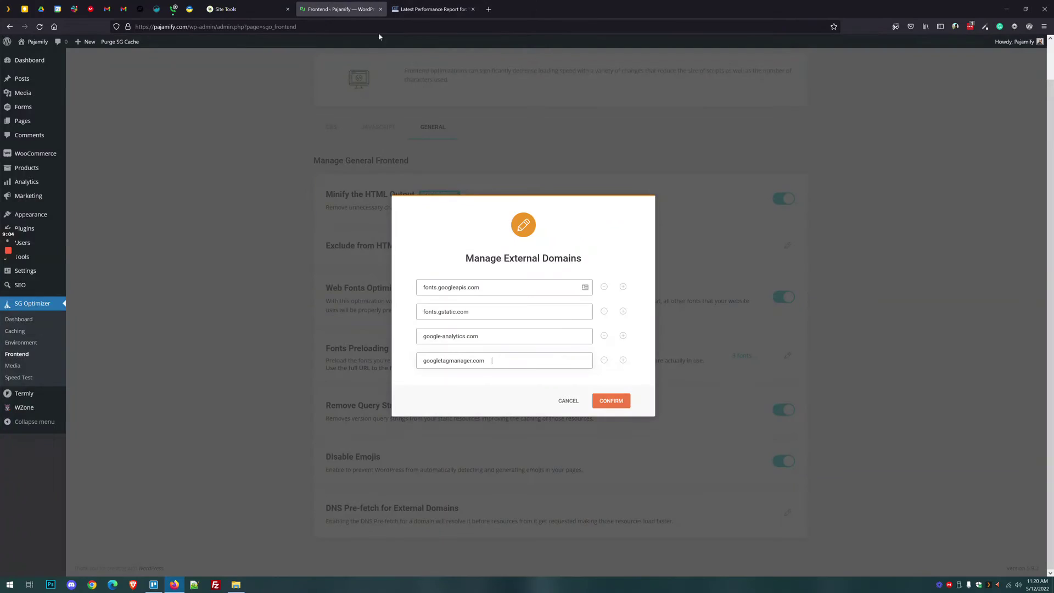
pyautogui.click(623, 401)
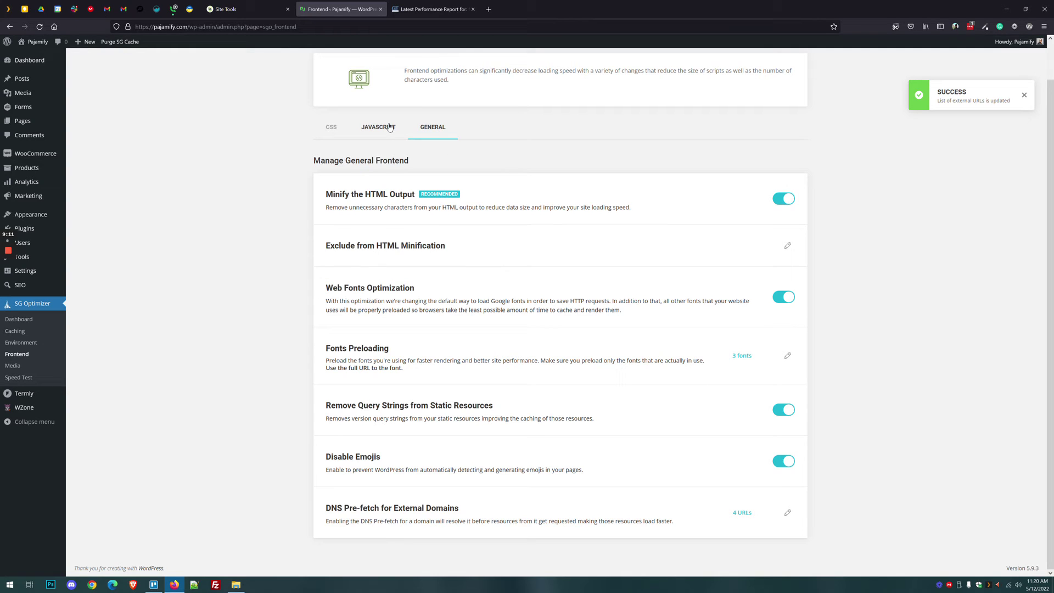
# Enable Preload Combined CSS on the CSS tab of Frontend settings
pyautogui.click(388, 128)
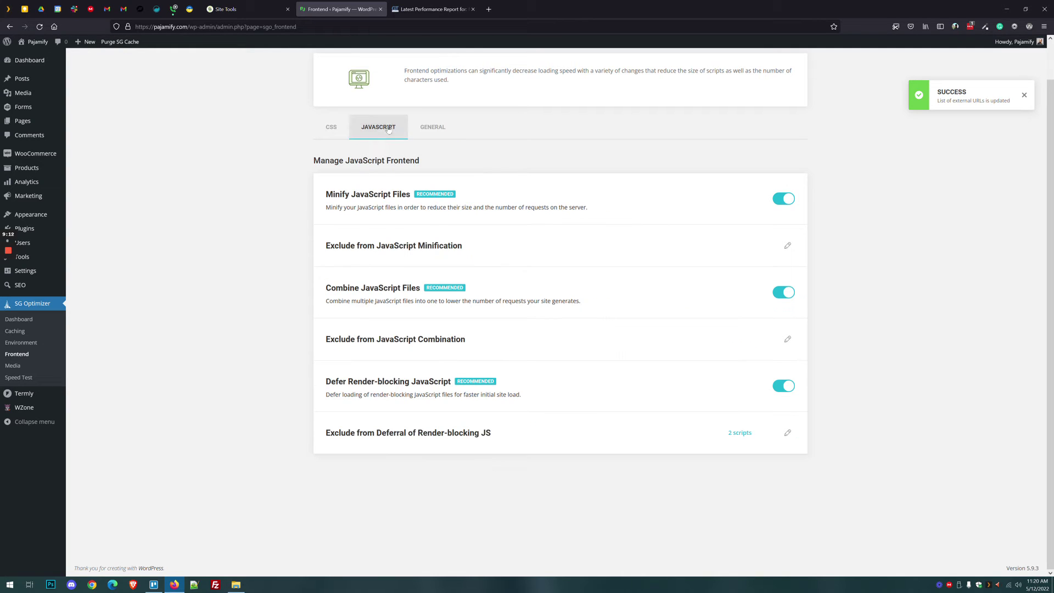
pyautogui.click(330, 126)
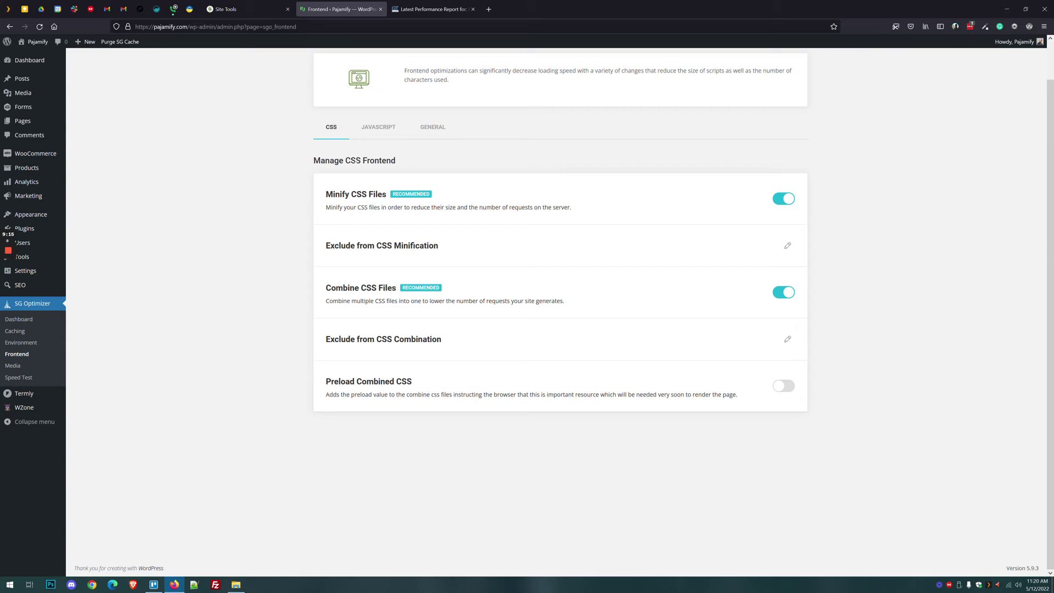
pyautogui.click(784, 386)
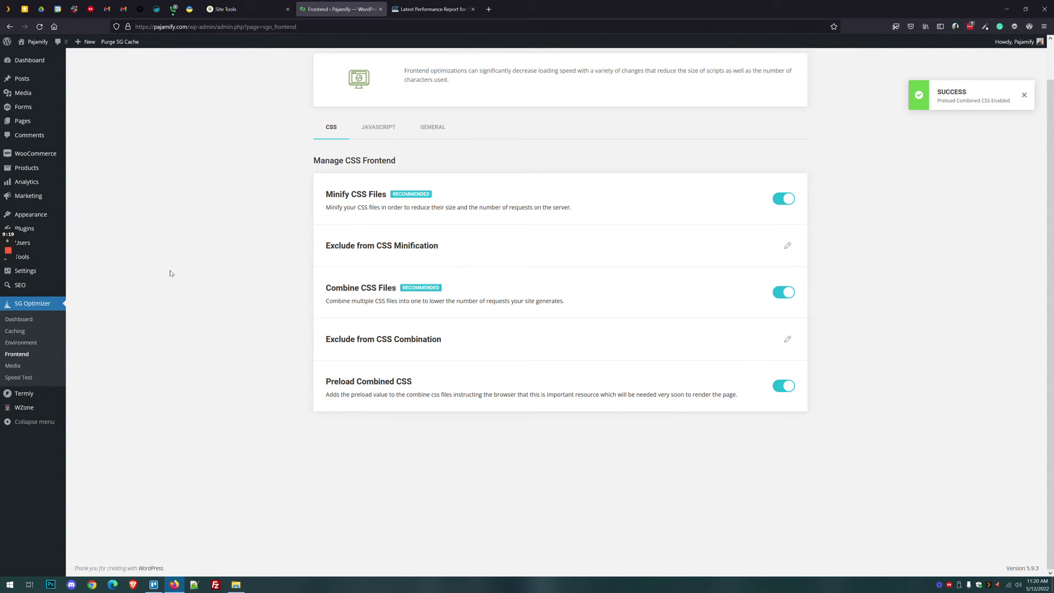
pyautogui.click(14, 366)
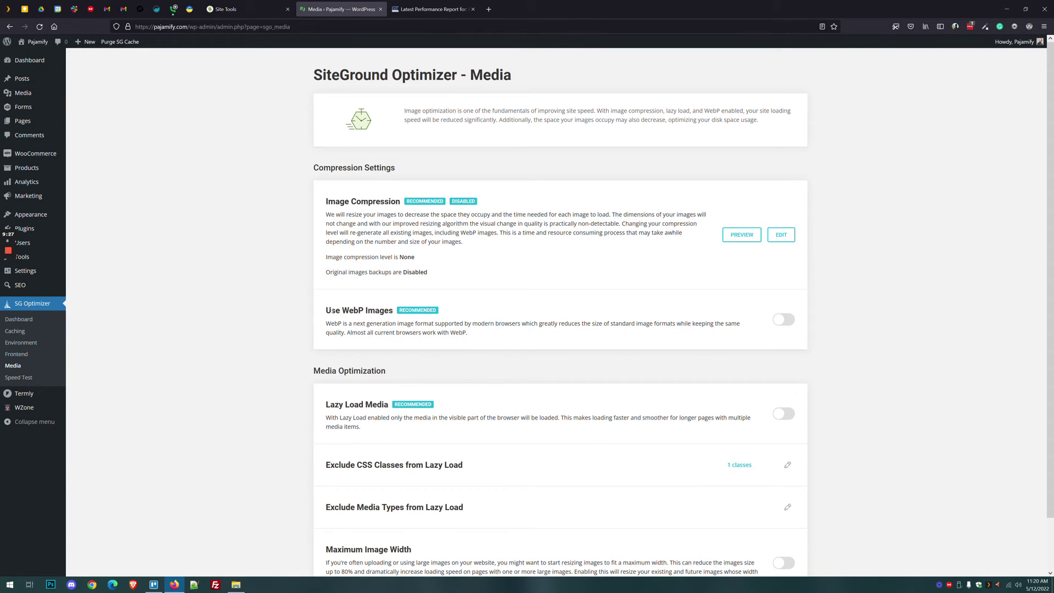
# Try Low (25%) image compression, then cancel so the compression level stays None
pyautogui.moveTo(326, 201); pyautogui.dragTo(395, 202)
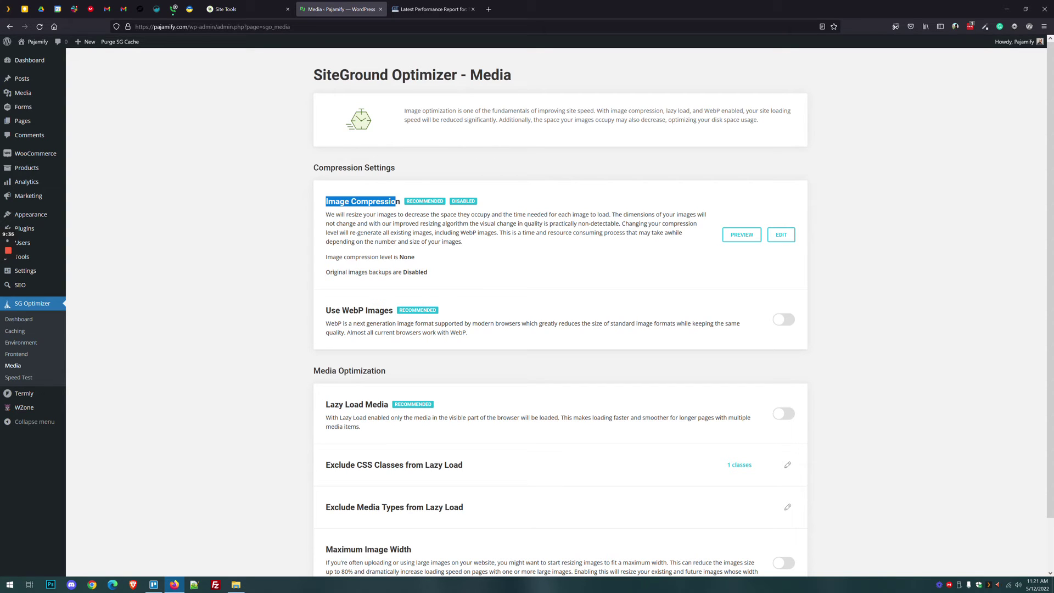
pyautogui.click(785, 235)
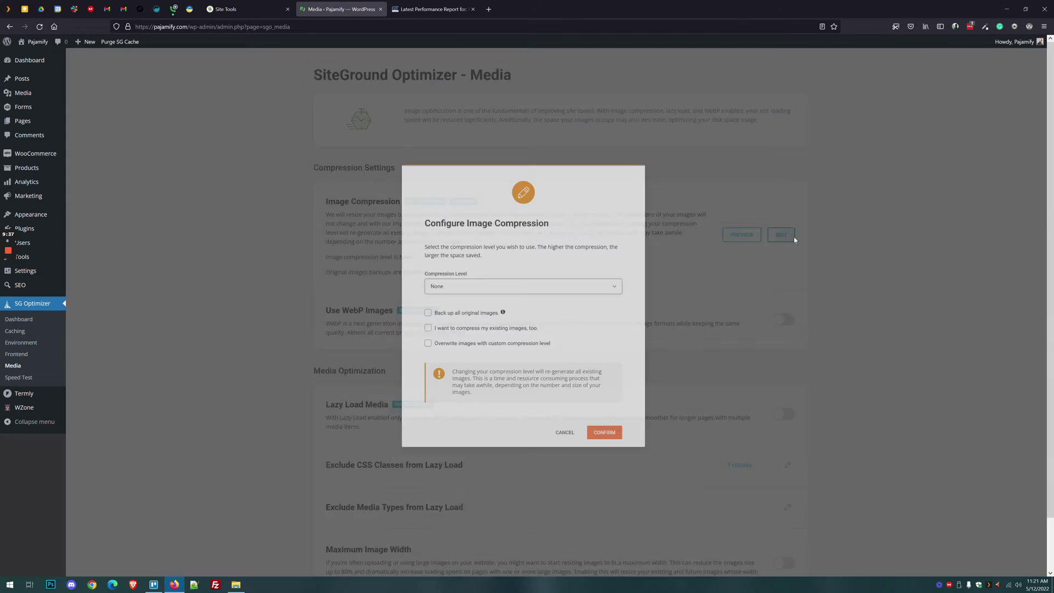
pyautogui.click(531, 288)
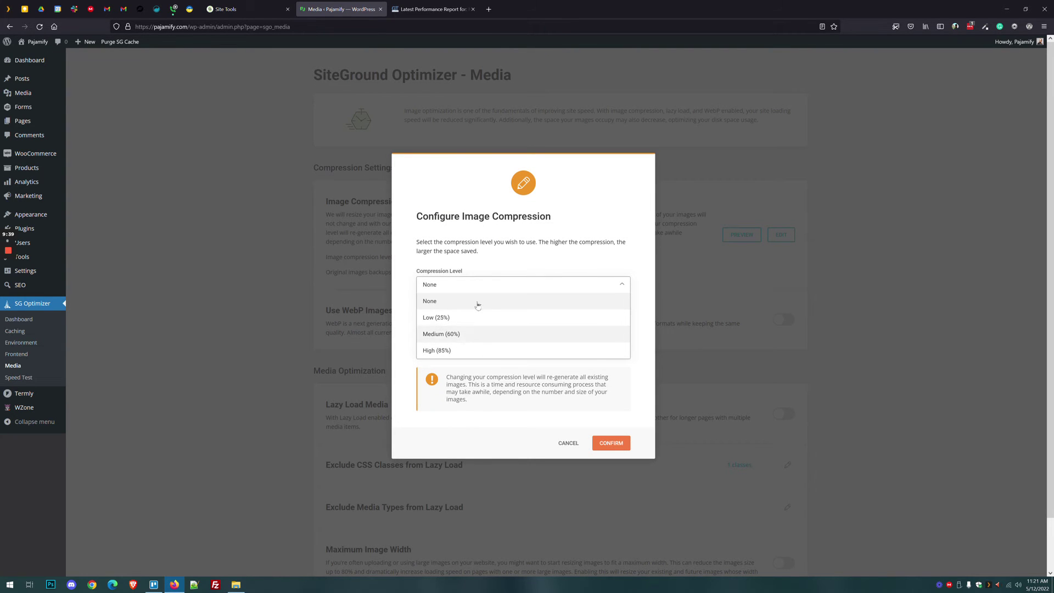
pyautogui.click(476, 316)
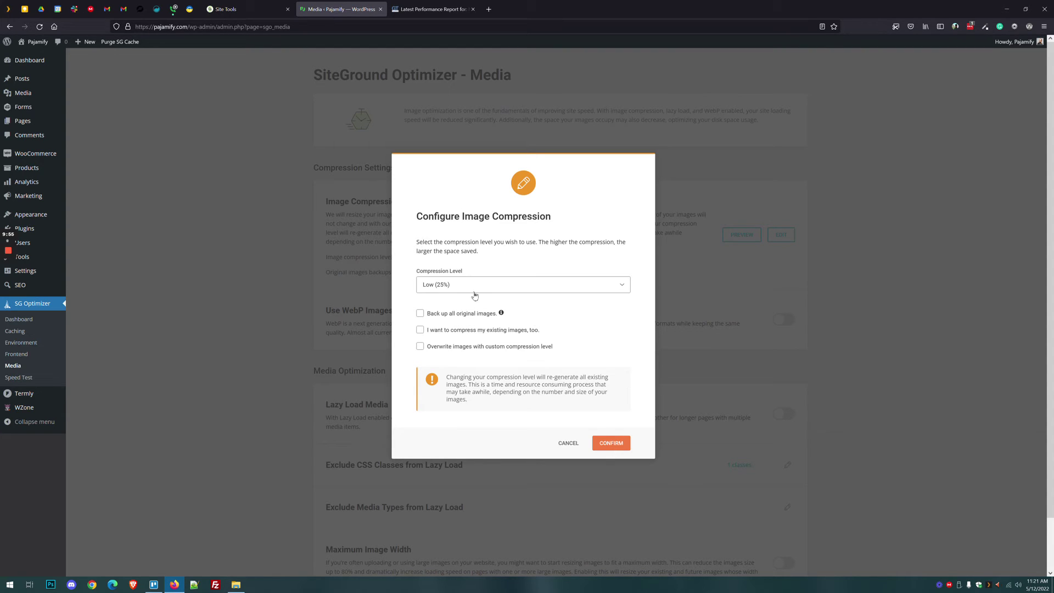
pyautogui.click(569, 443)
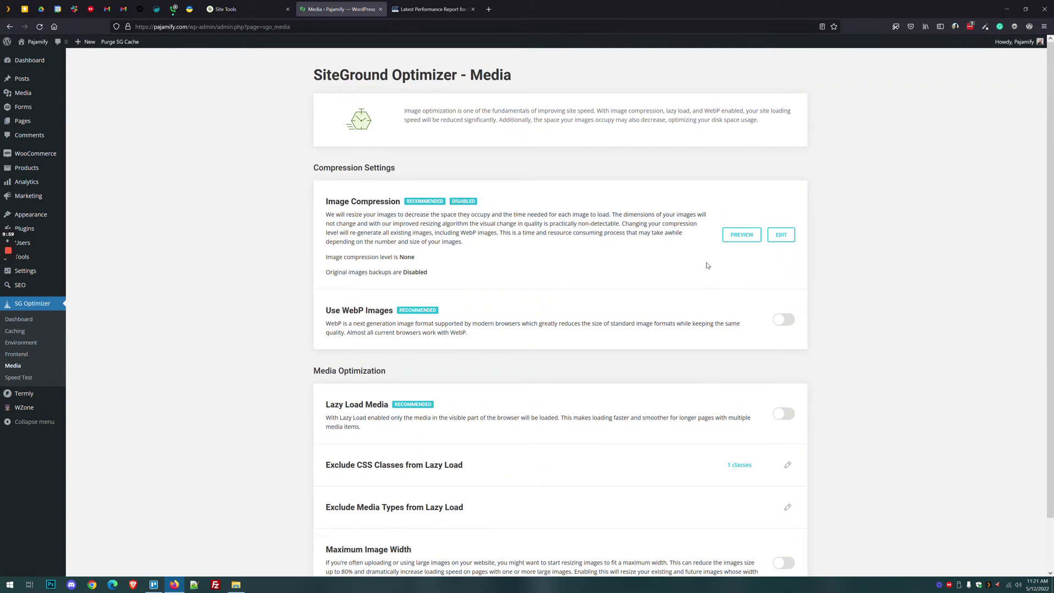
pyautogui.click(743, 237)
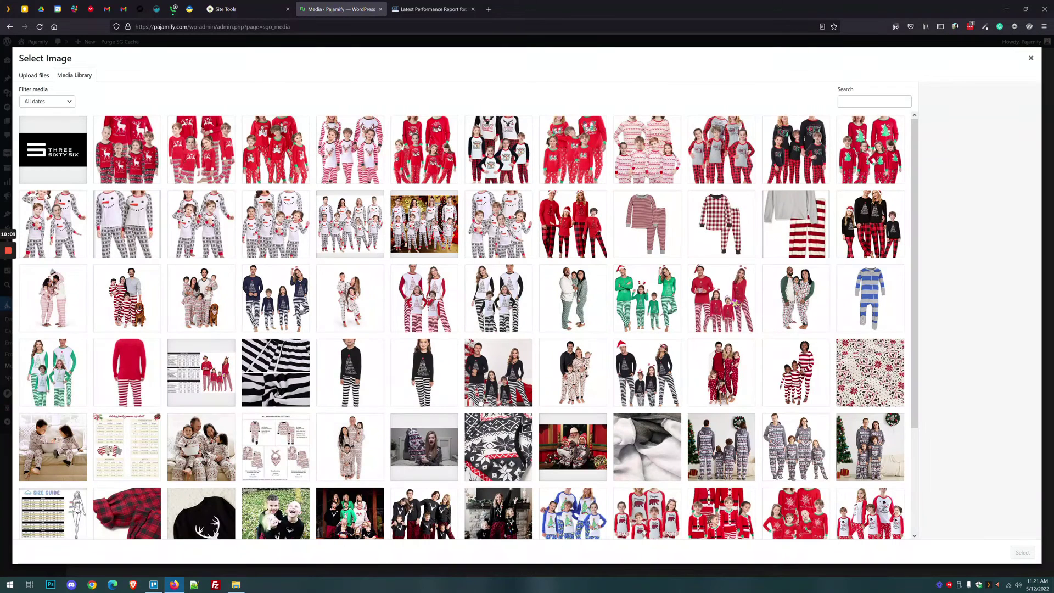
pyautogui.click(489, 368)
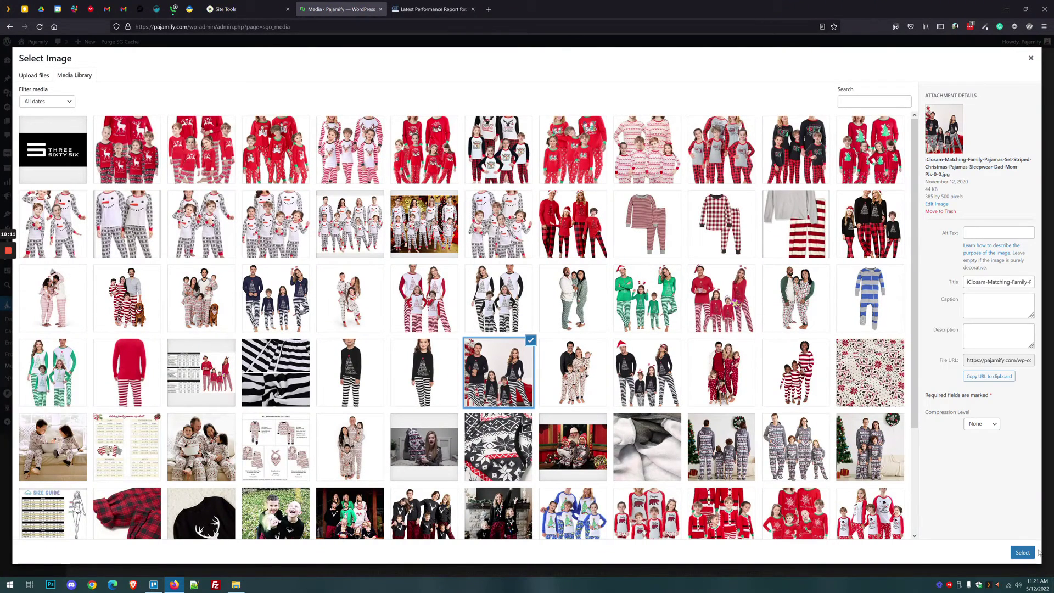
pyautogui.click(1029, 552)
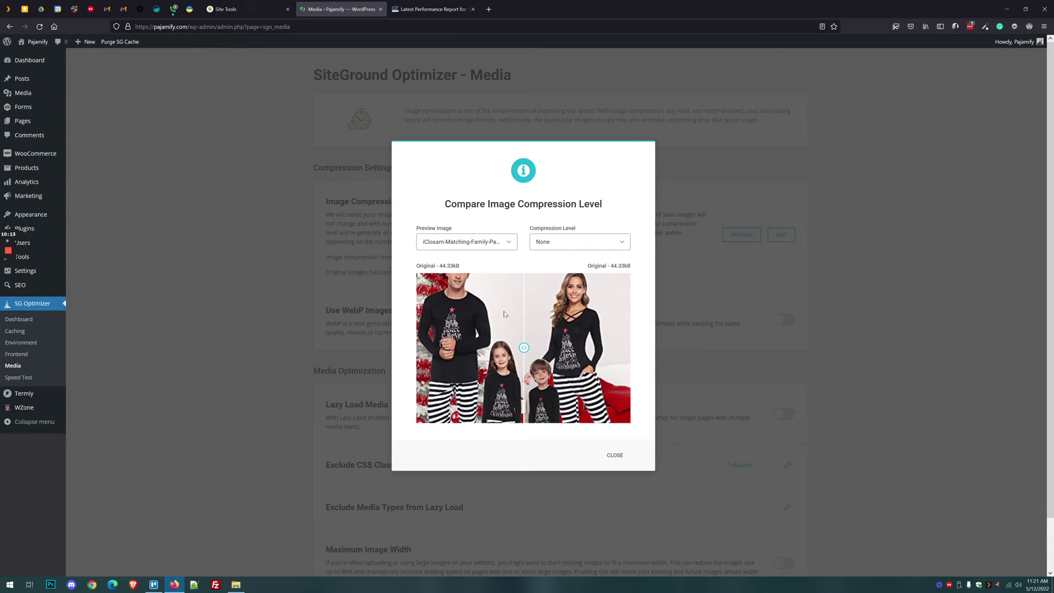
pyautogui.moveTo(523, 347); pyautogui.dragTo(583, 360)
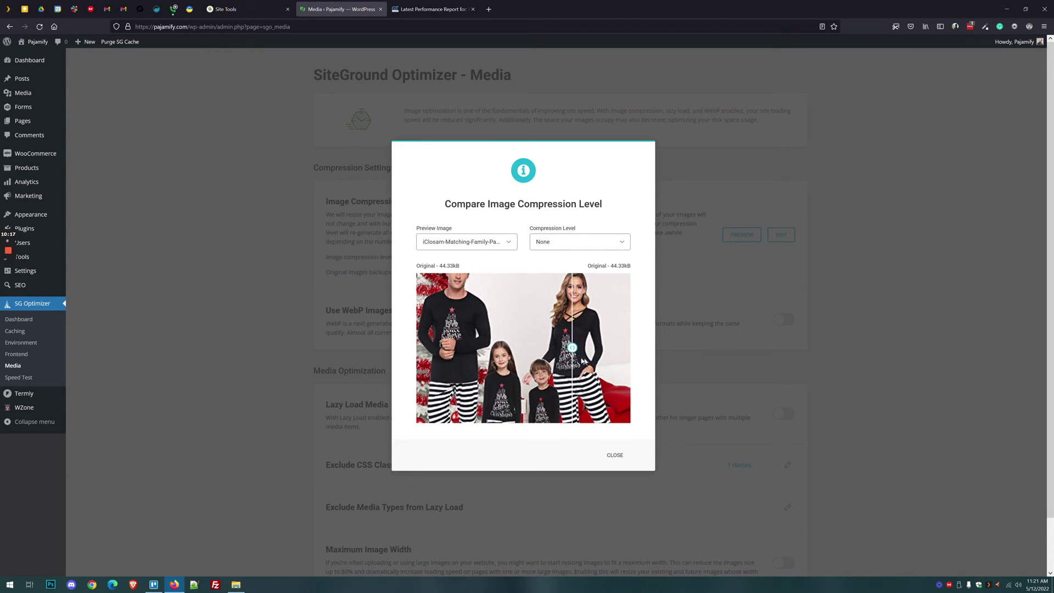
pyautogui.click(585, 242)
pyautogui.click(559, 276)
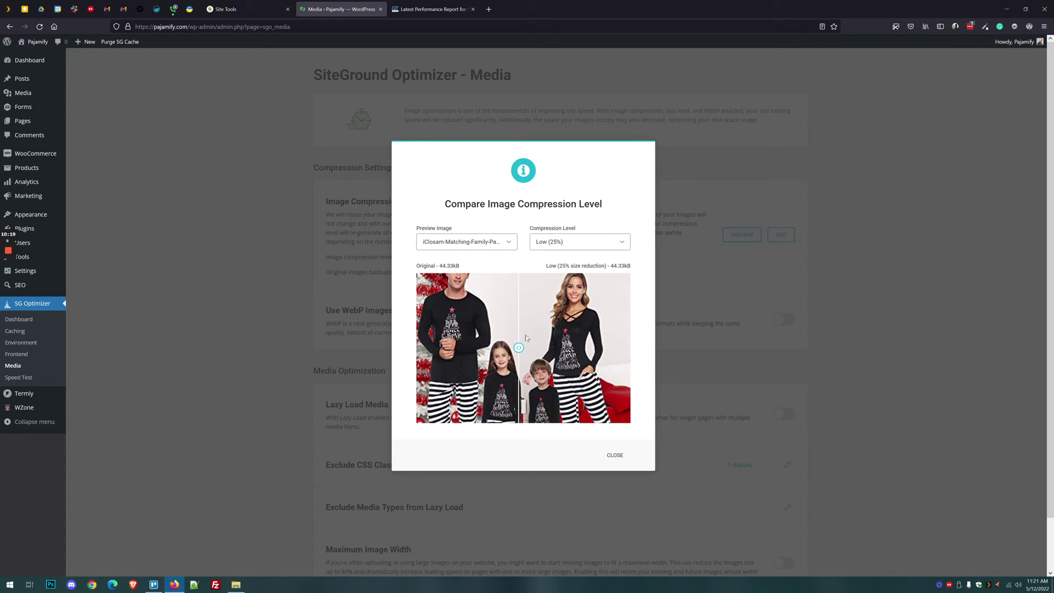
pyautogui.moveTo(516, 350)
pyautogui.mouseDown()
pyautogui.moveTo(544, 351)
pyautogui.moveTo(504, 349)
pyautogui.mouseUp()
pyautogui.click(576, 240)
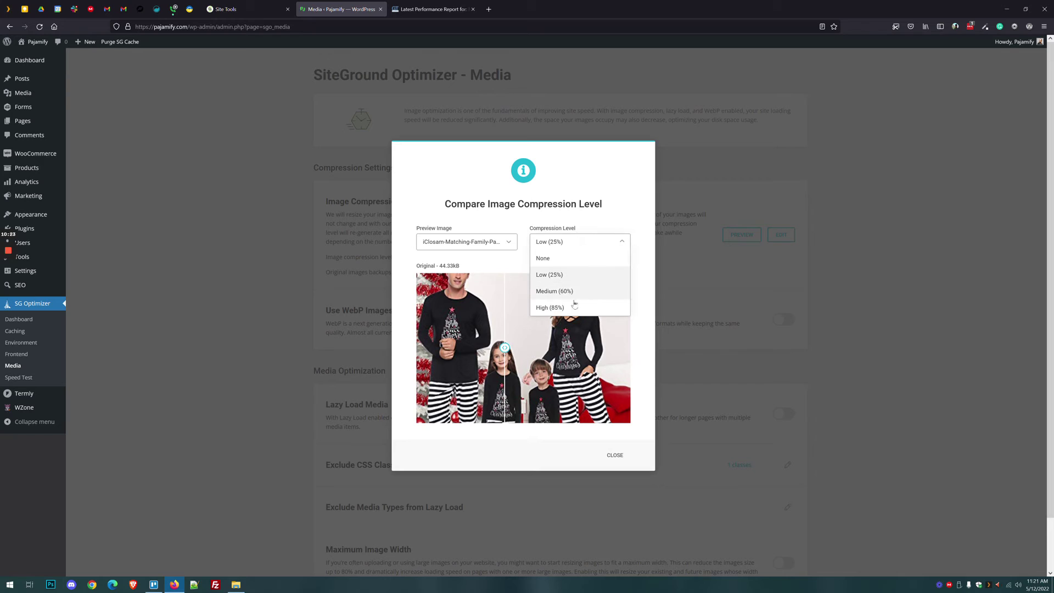
pyautogui.click(573, 305)
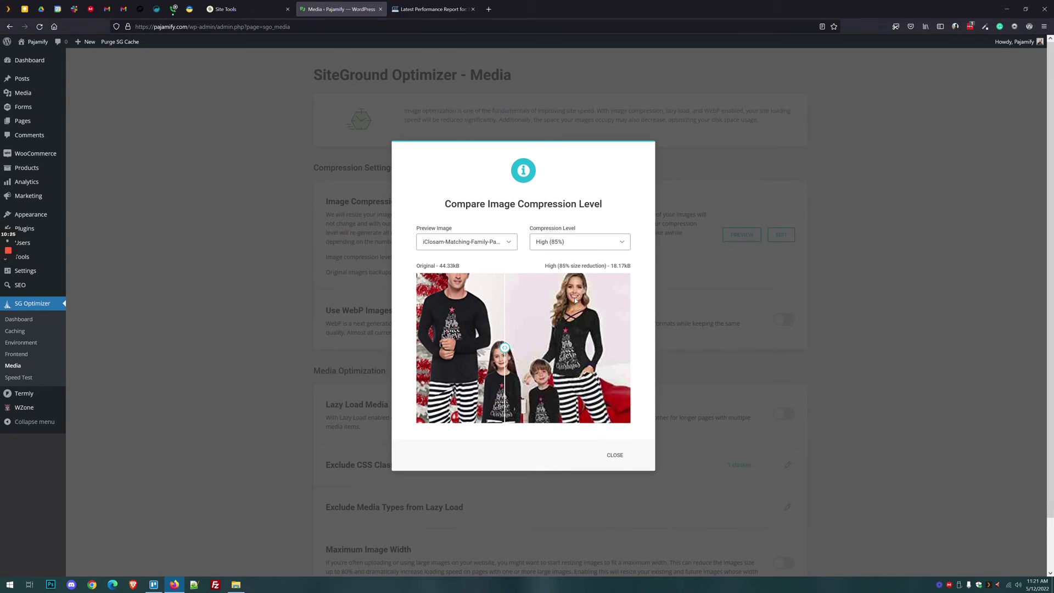
pyautogui.moveTo(524, 350); pyautogui.dragTo(577, 348)
pyautogui.click(596, 244)
pyautogui.click(595, 290)
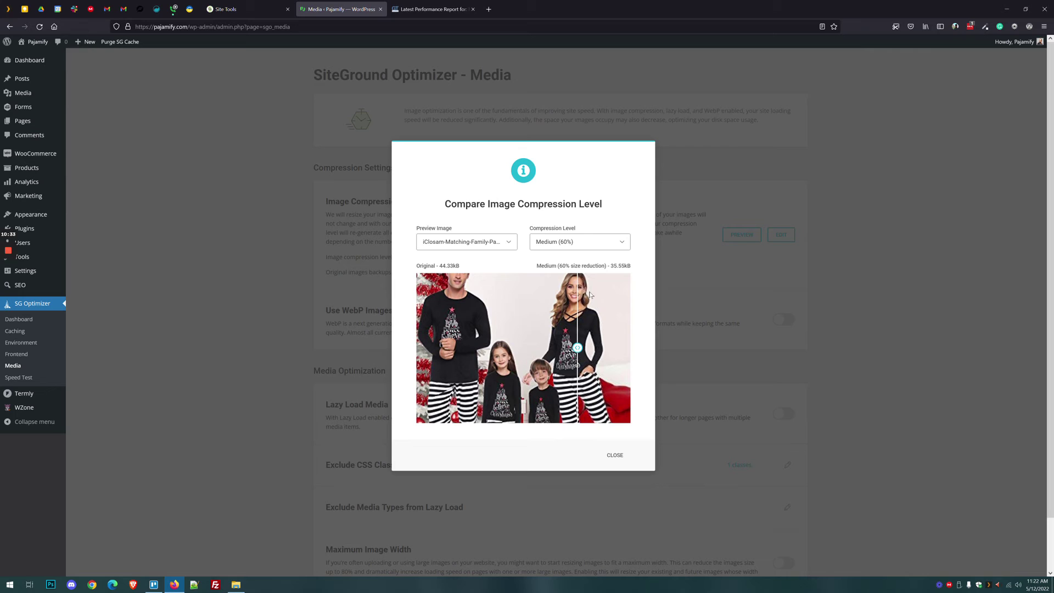
pyautogui.click(599, 248)
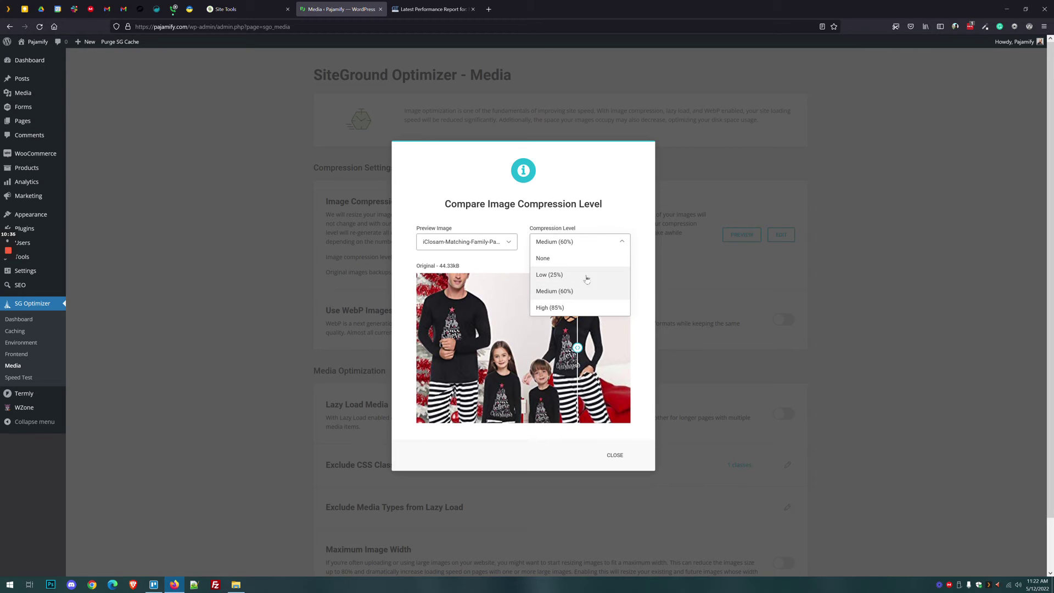
pyautogui.click(587, 276)
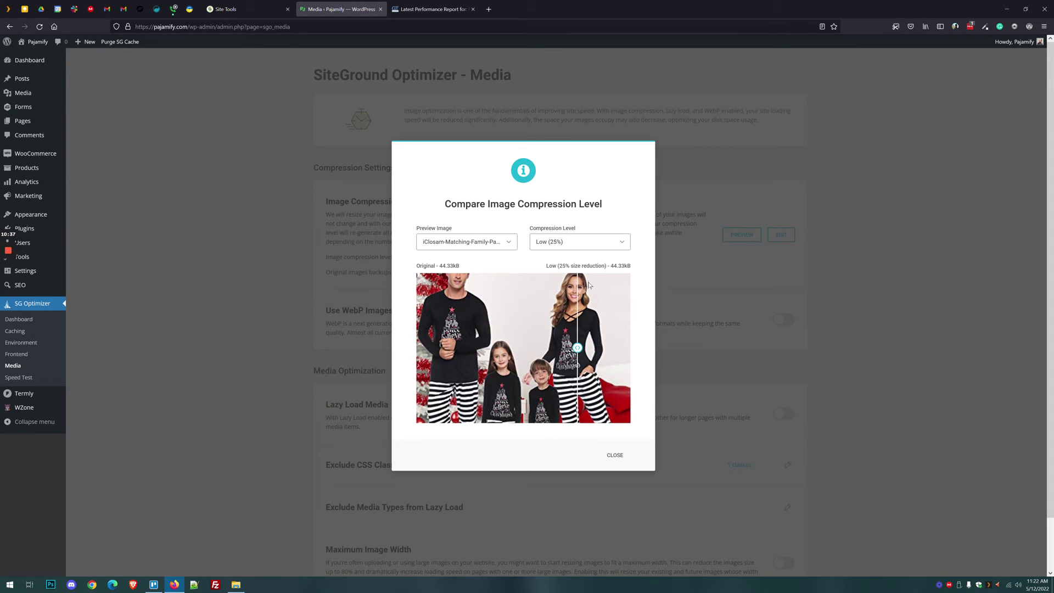
pyautogui.moveTo(577, 348)
pyautogui.mouseDown()
pyautogui.moveTo(593, 347)
pyautogui.moveTo(572, 347)
pyautogui.mouseUp()
pyautogui.moveTo(442, 266); pyautogui.dragTo(526, 268)
pyautogui.click(607, 260)
pyautogui.click(488, 248)
pyautogui.click(533, 204)
pyautogui.click(615, 455)
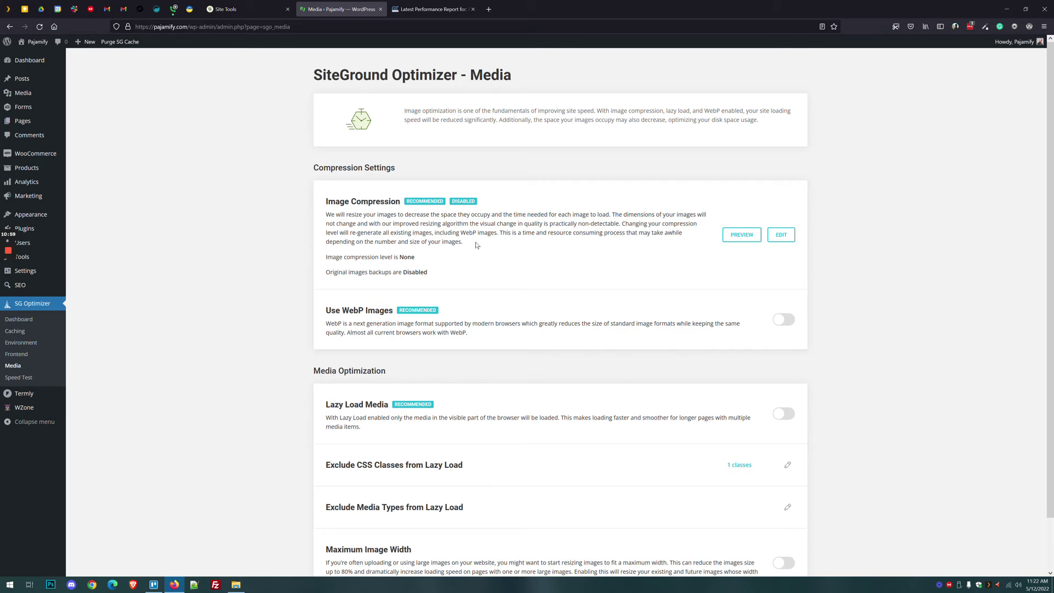
pyautogui.click(785, 322)
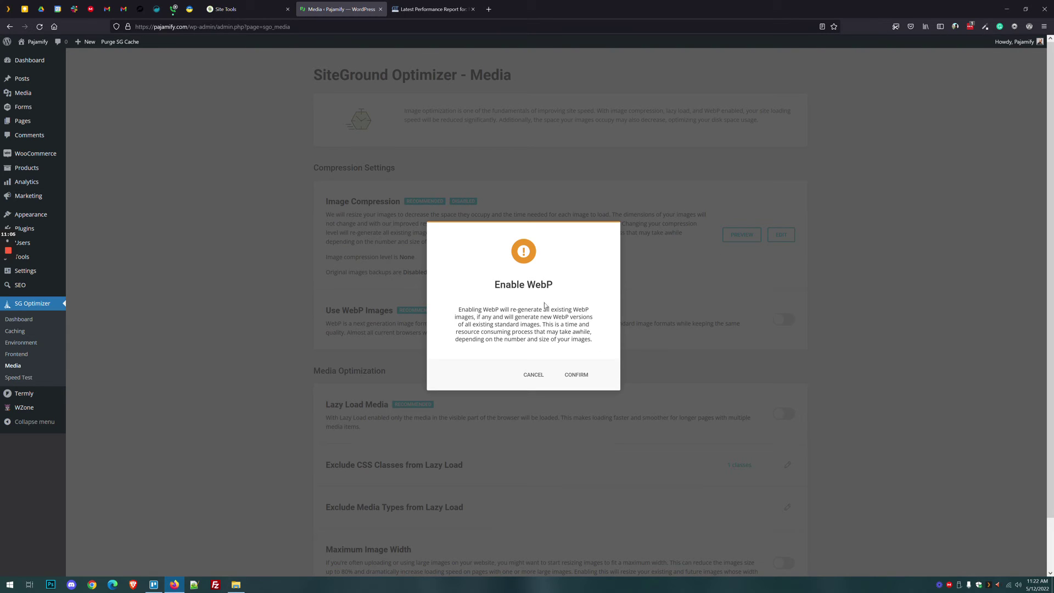
pyautogui.click(510, 310)
pyautogui.click(588, 373)
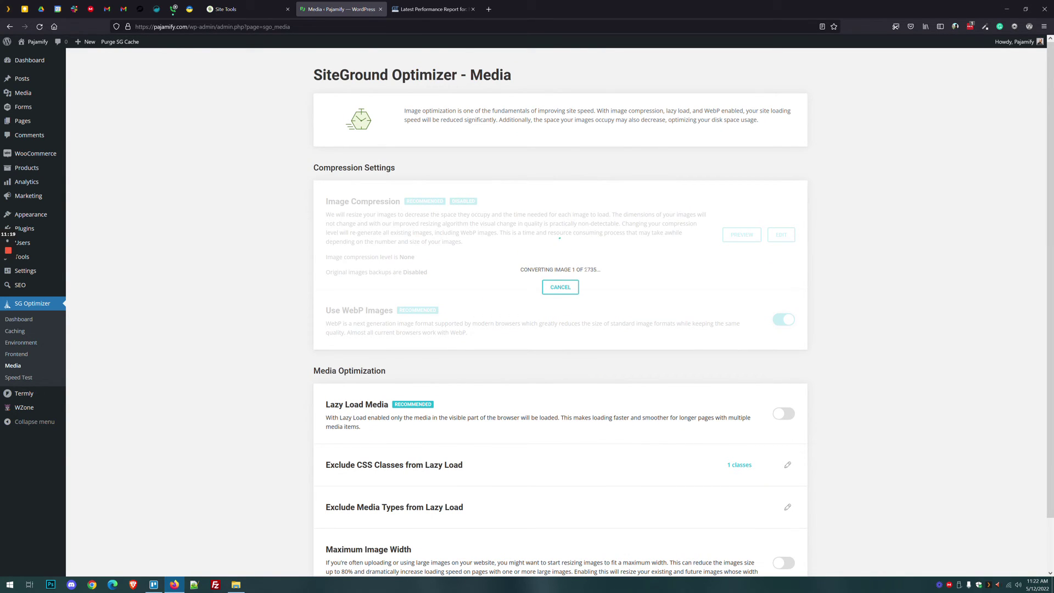
pyautogui.moveTo(8, 275)
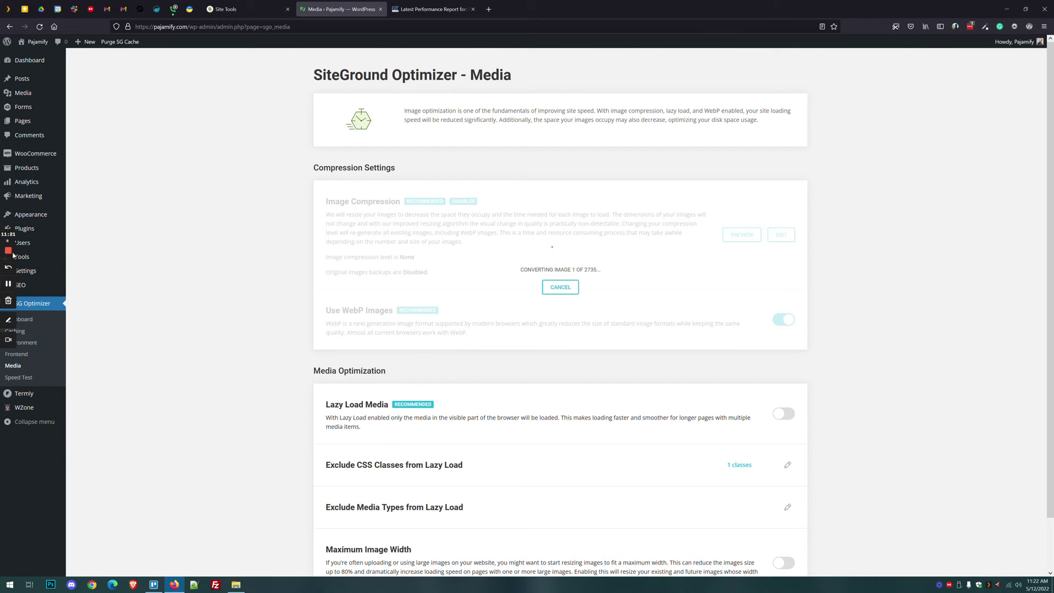
pyautogui.click(8, 284)
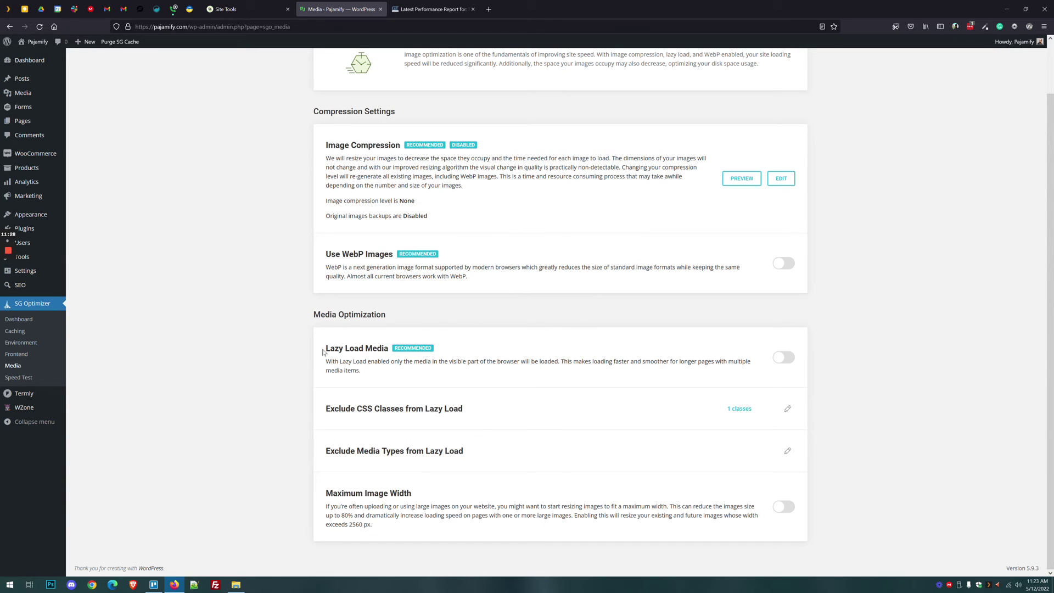
# Enable Lazy Load Media and open the pajamify.com storefront in a background tab
pyautogui.moveTo(325, 348); pyautogui.dragTo(389, 349)
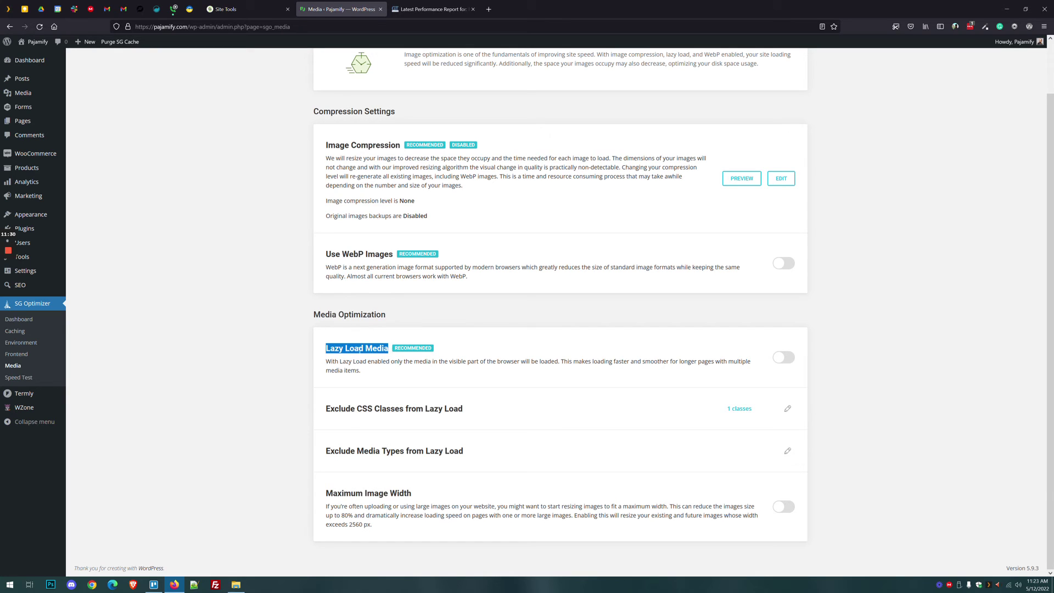
pyautogui.click(395, 373)
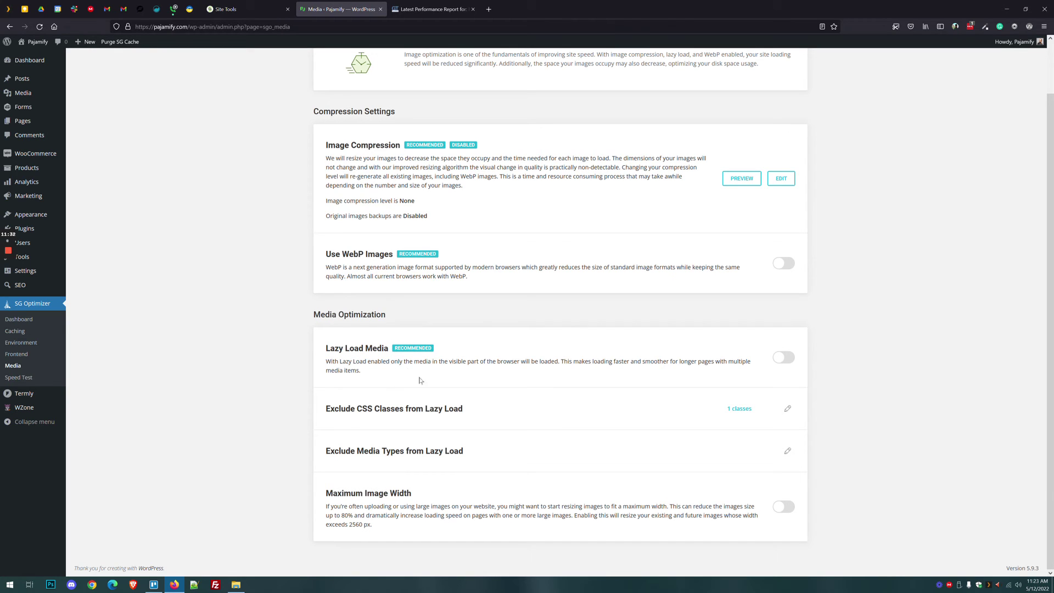
pyautogui.click(789, 363)
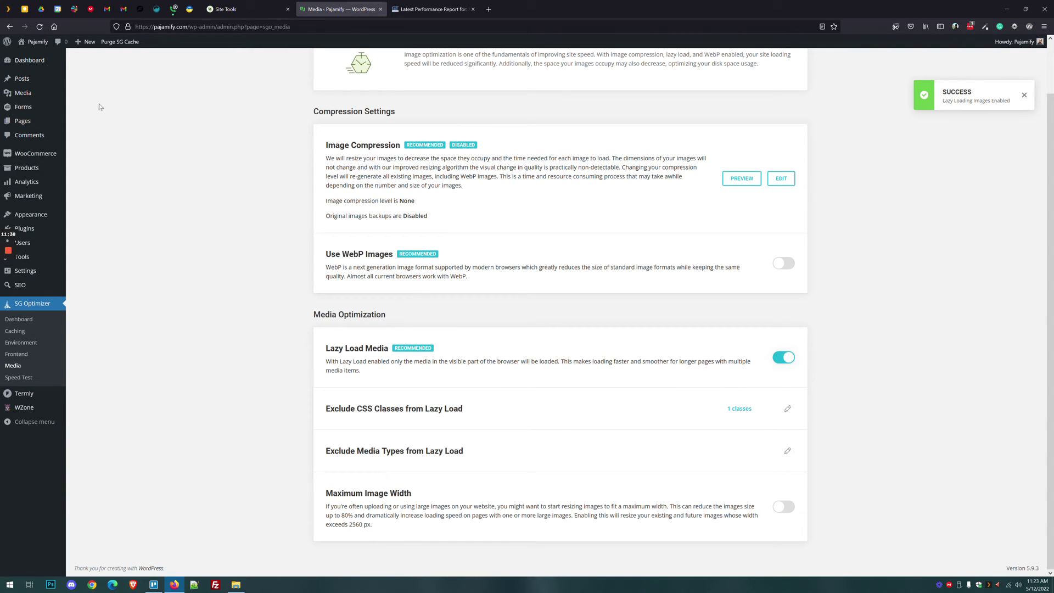
pyautogui.middleClick(33, 58)
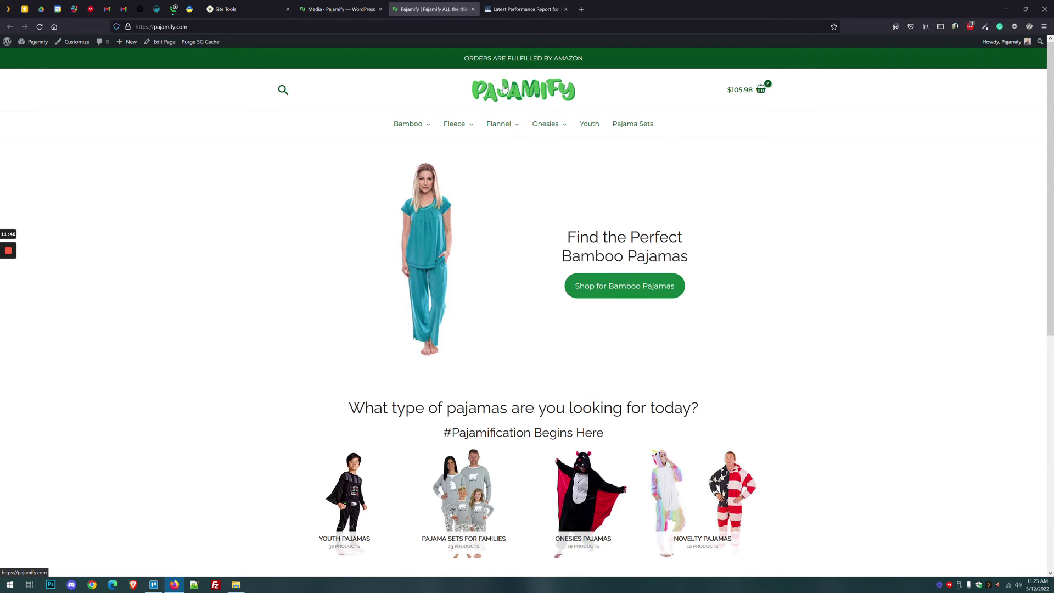
# Copy the Pajamify logo's image address and look over the other open tabs
pyautogui.rightClick(505, 87)
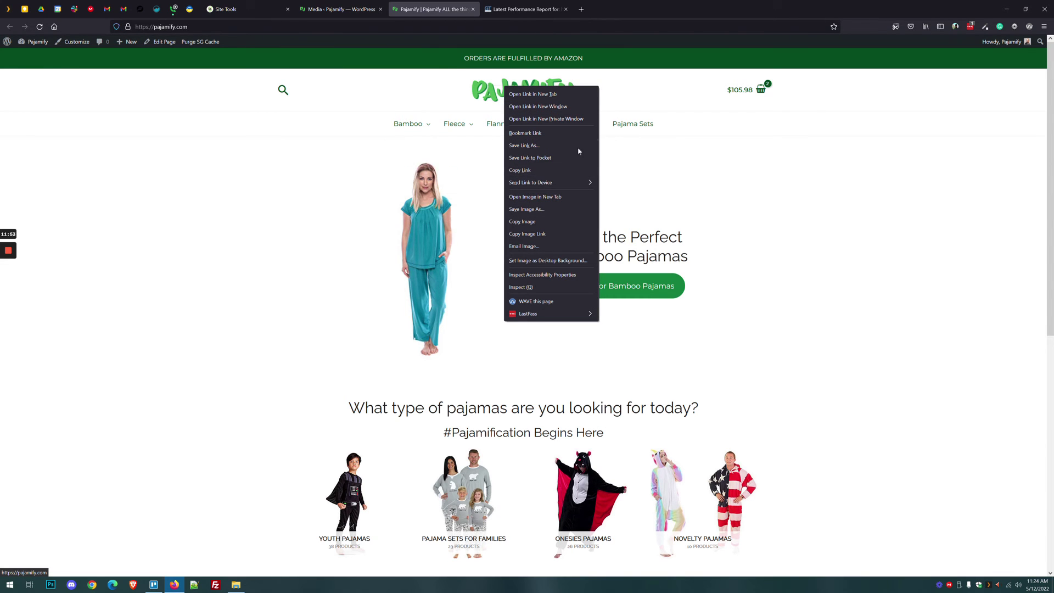
pyautogui.click(535, 234)
pyautogui.moveTo(409, 130)
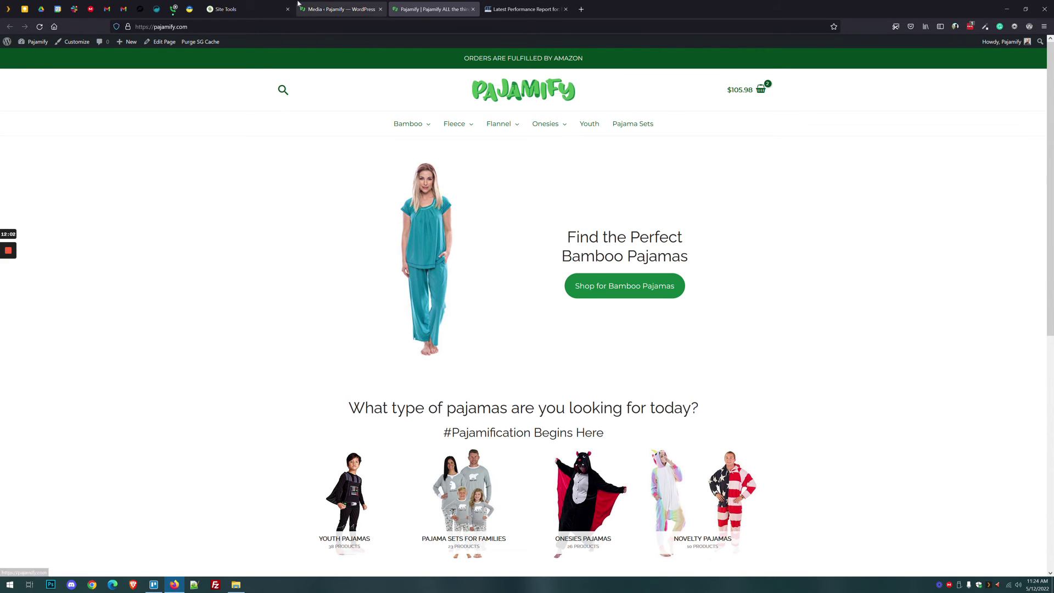
pyautogui.click(260, 9)
pyautogui.click(444, 9)
pyautogui.click(536, 5)
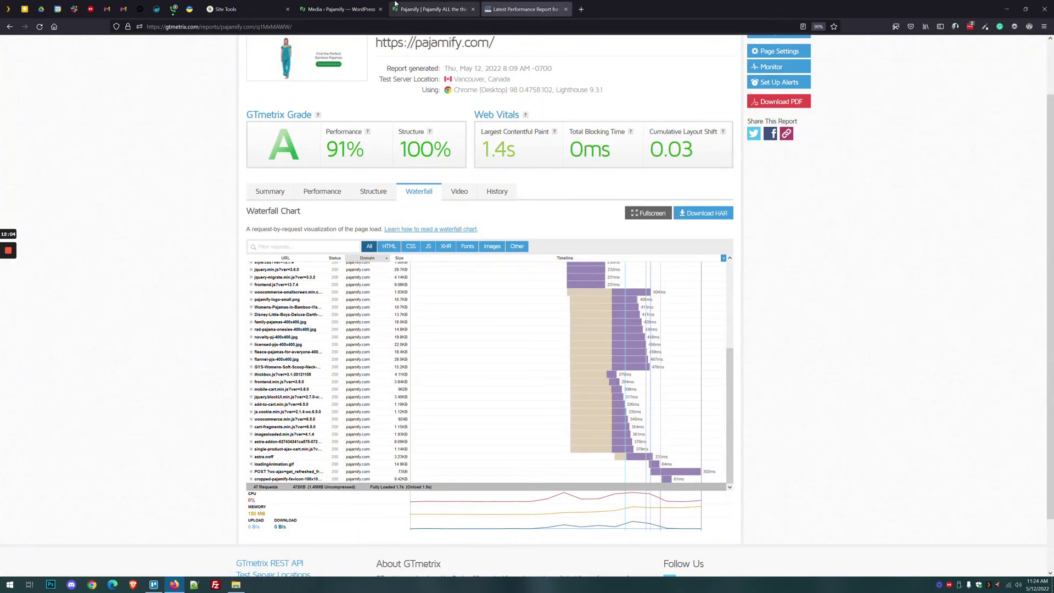
pyautogui.click(341, 9)
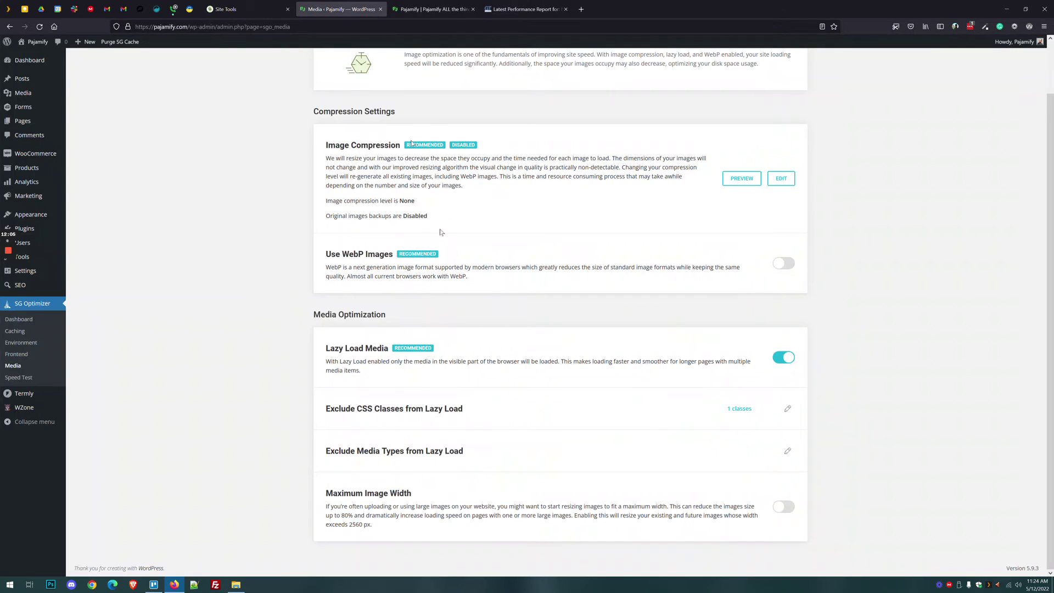
pyautogui.click(420, 7)
# Inspect the logo's img element in developer tools and edit its class attribute
pyautogui.rightClick(509, 90)
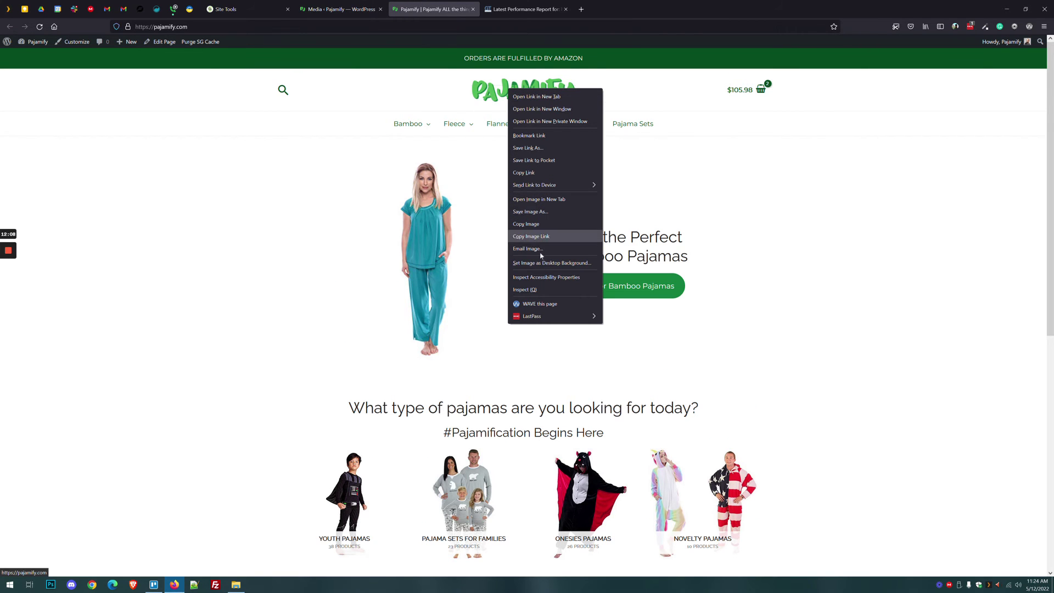
pyautogui.click(525, 290)
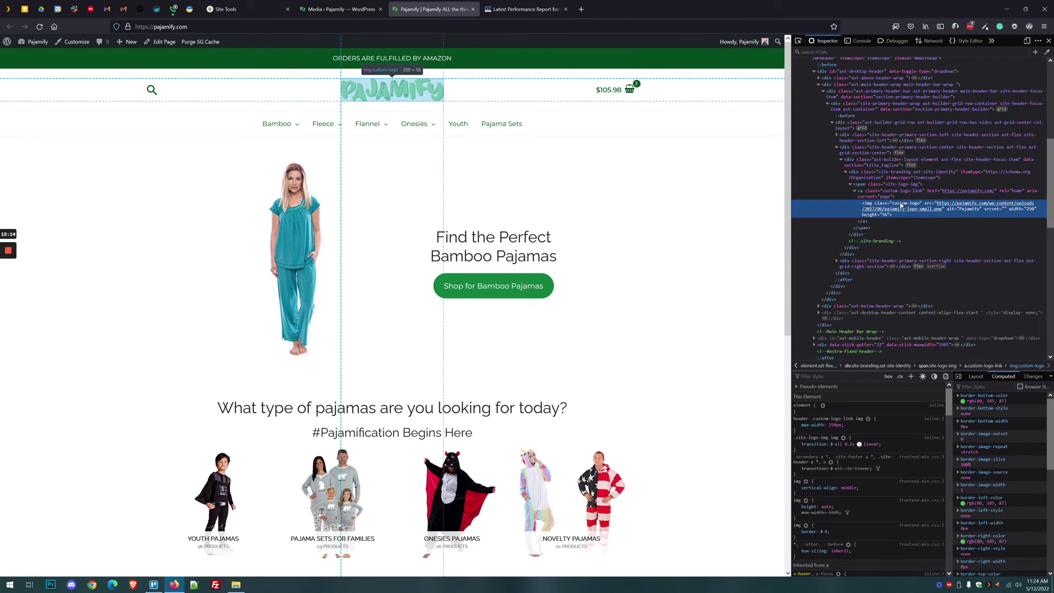
pyautogui.doubleClick(900, 205)
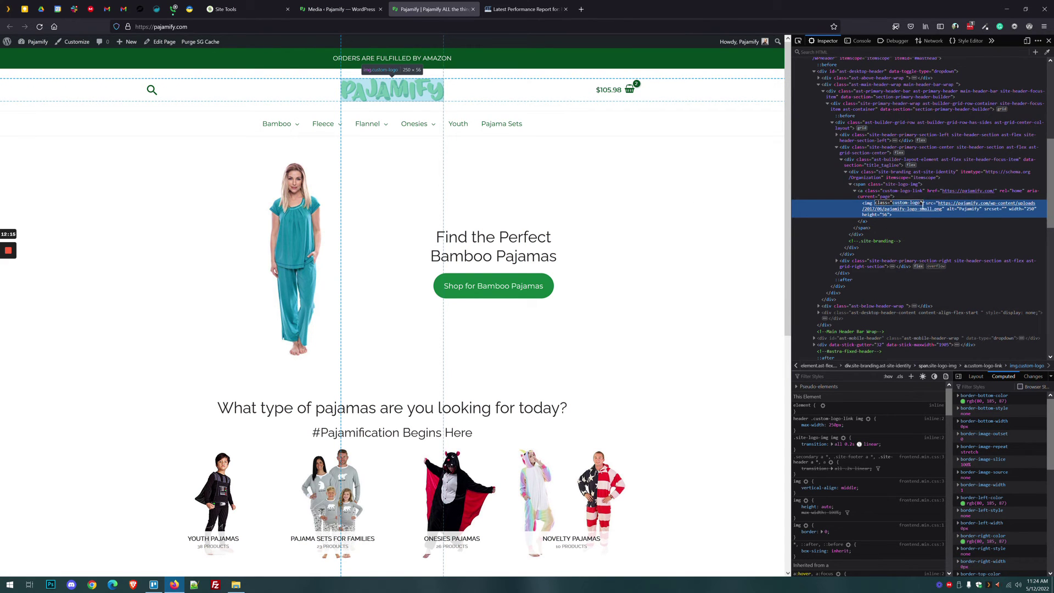
pyautogui.click(1049, 40)
pyautogui.click(375, 4)
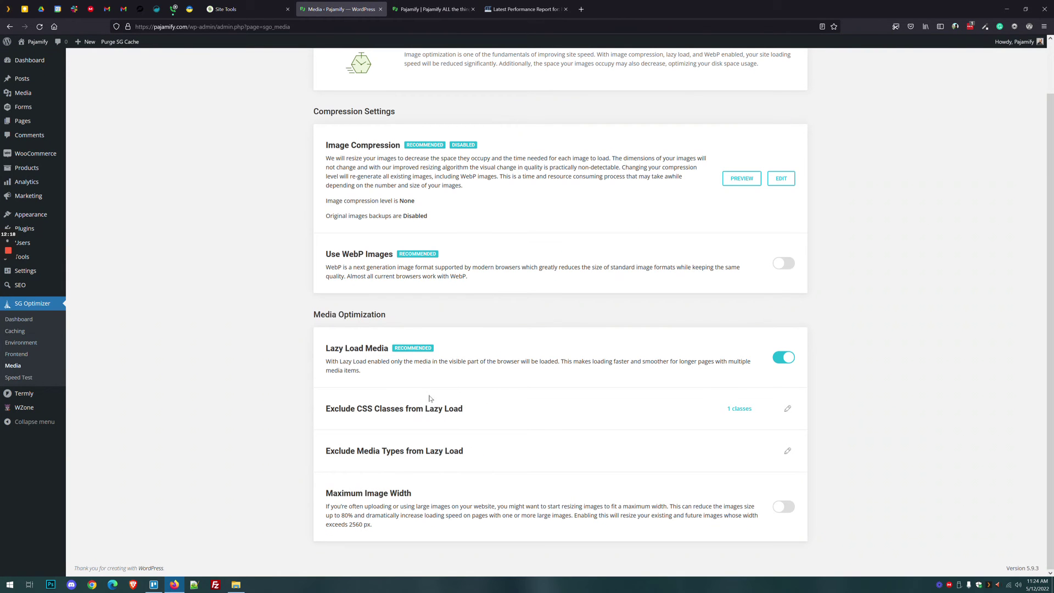
# Add custom-logo next to skip-lazy in the lazy-load excluded CSS classes and save
pyautogui.click(787, 409)
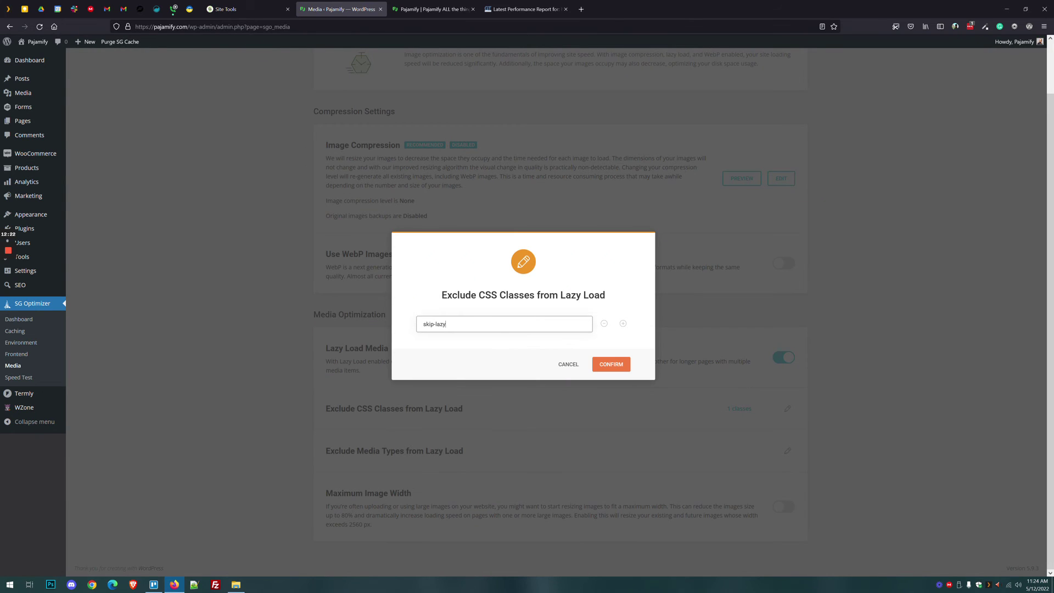
pyautogui.click(623, 323)
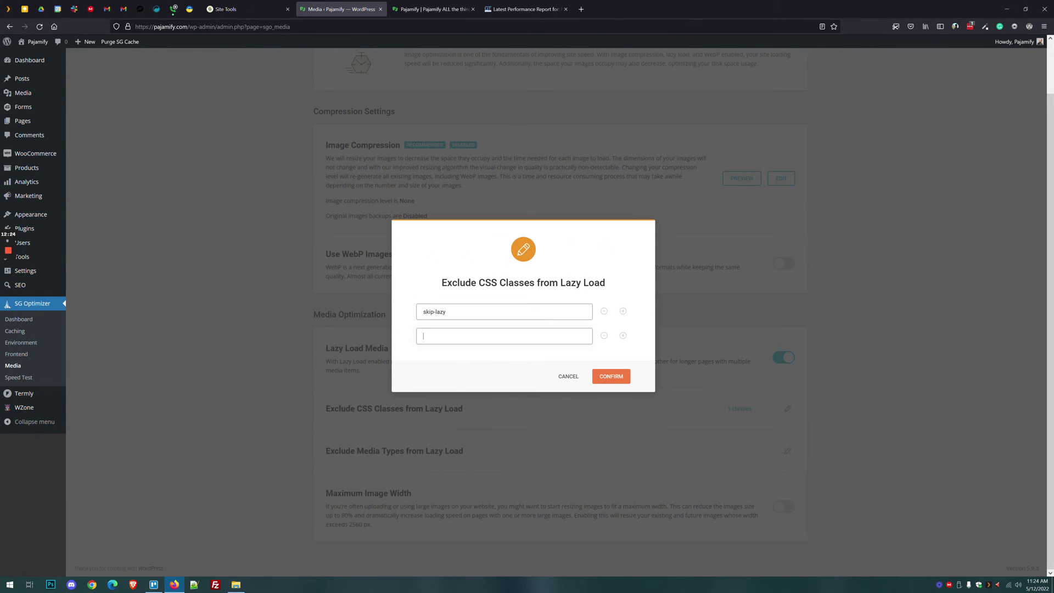
pyautogui.write('custom-logo')
pyautogui.moveTo(458, 336); pyautogui.dragTo(388, 333)
pyautogui.click(571, 326)
pyautogui.hotkey('ctrl', 'a')
pyautogui.click(602, 373)
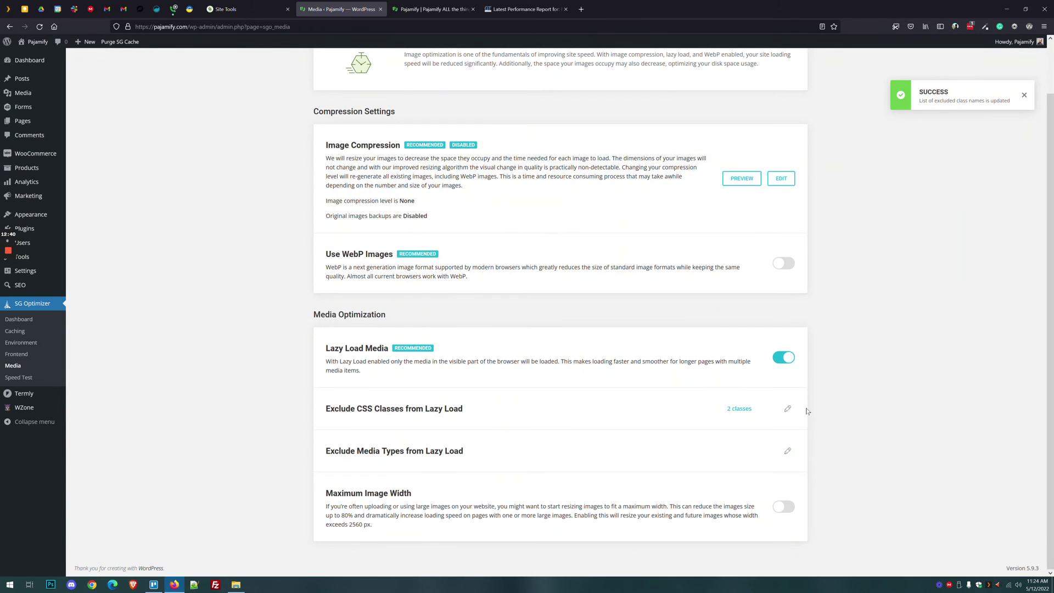
pyautogui.click(787, 452)
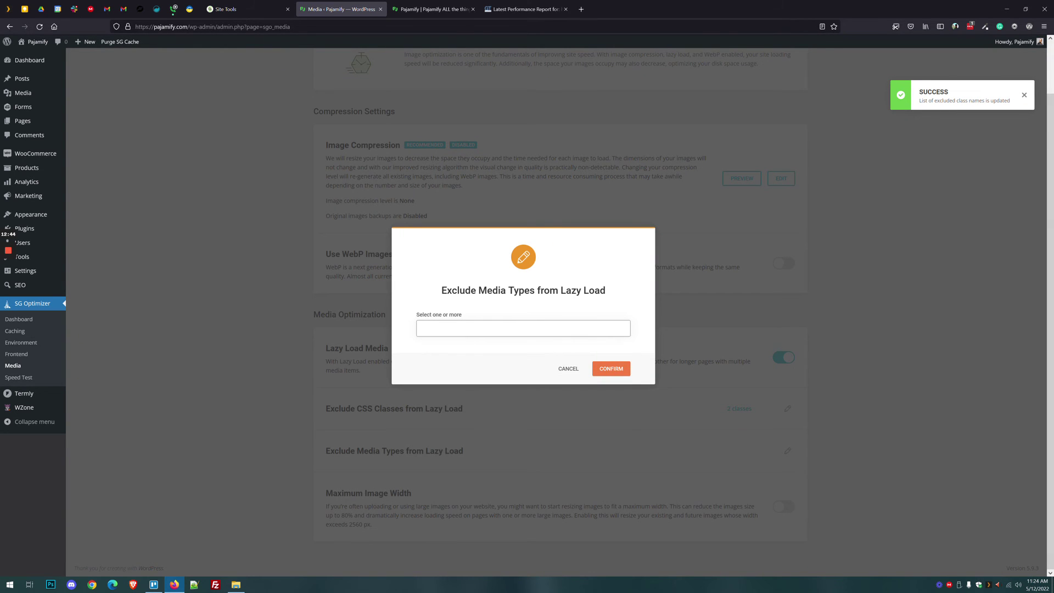
pyautogui.click(475, 329)
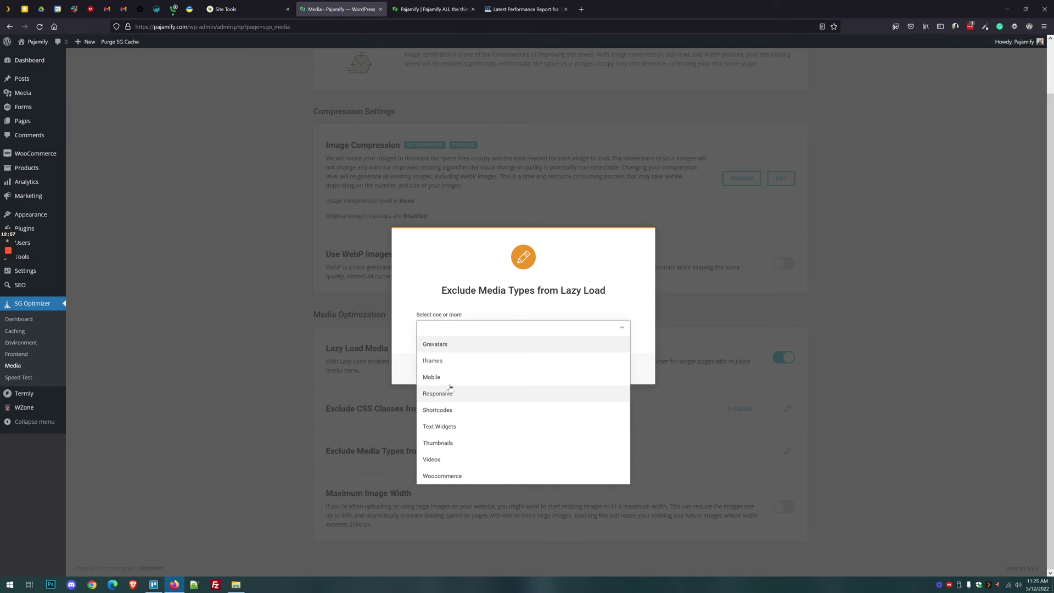
pyautogui.click(460, 415)
pyautogui.click(479, 327)
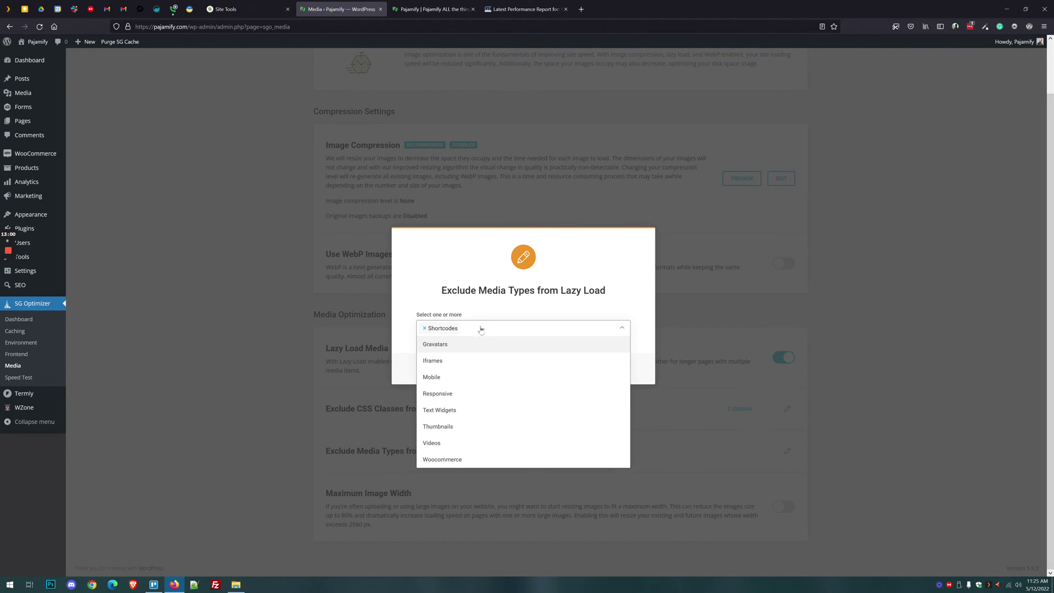
pyautogui.click(477, 358)
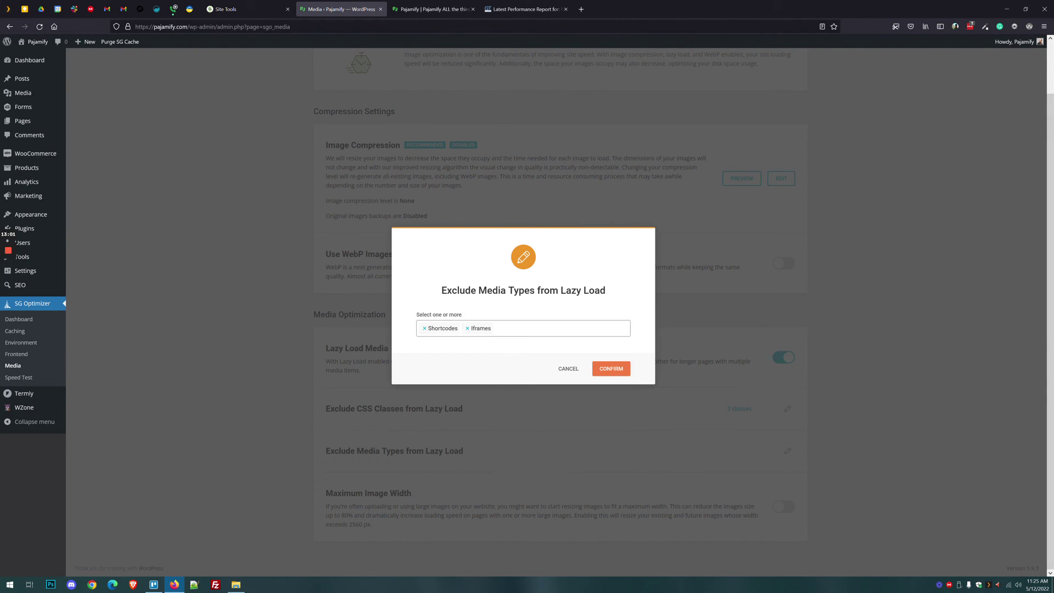
pyautogui.click(467, 328)
pyautogui.click(423, 329)
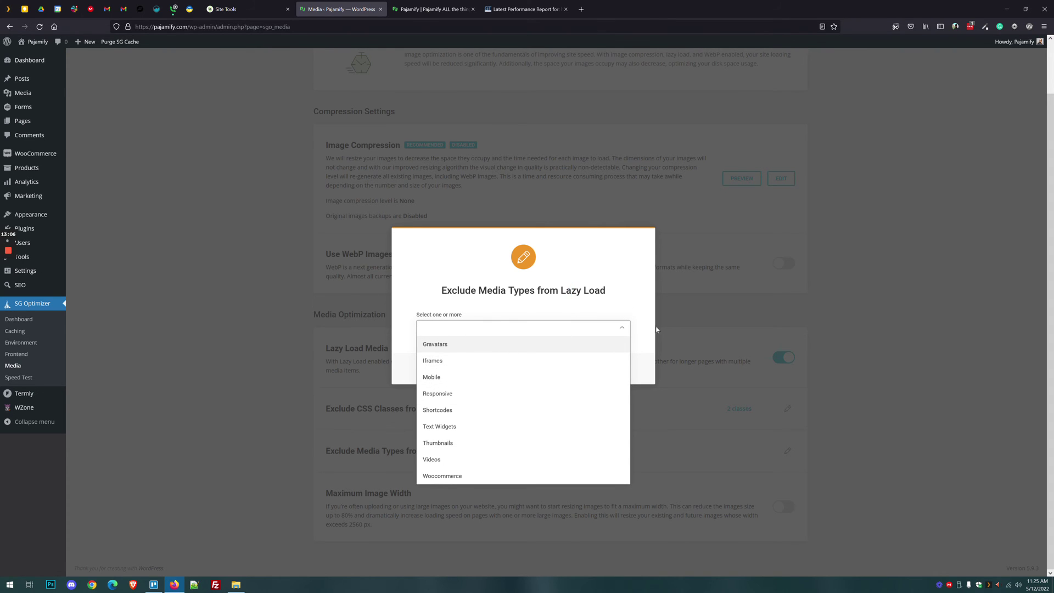
pyautogui.press('Escape')
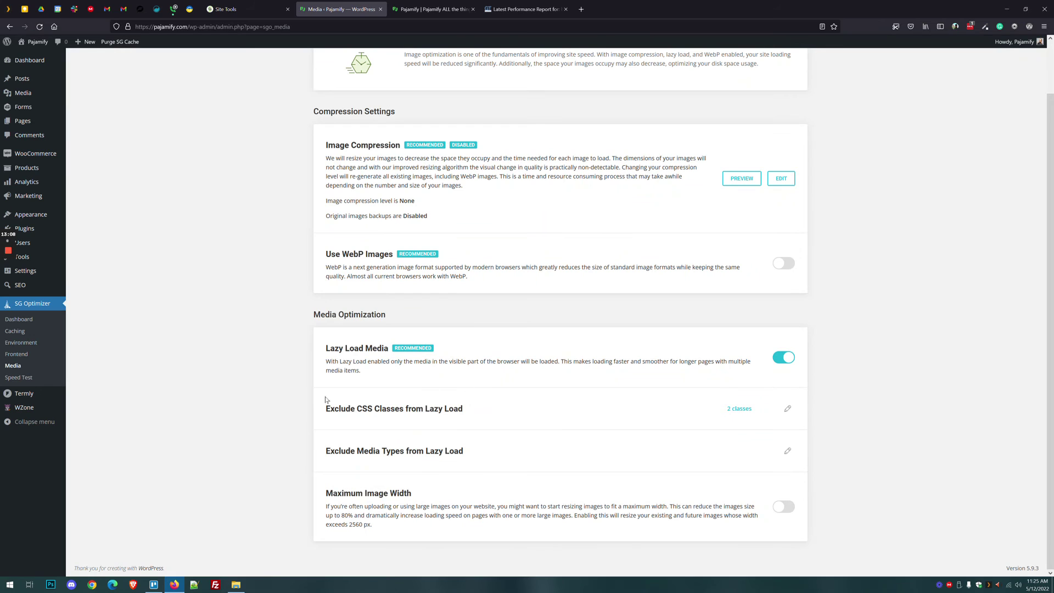
pyautogui.click(48, 325)
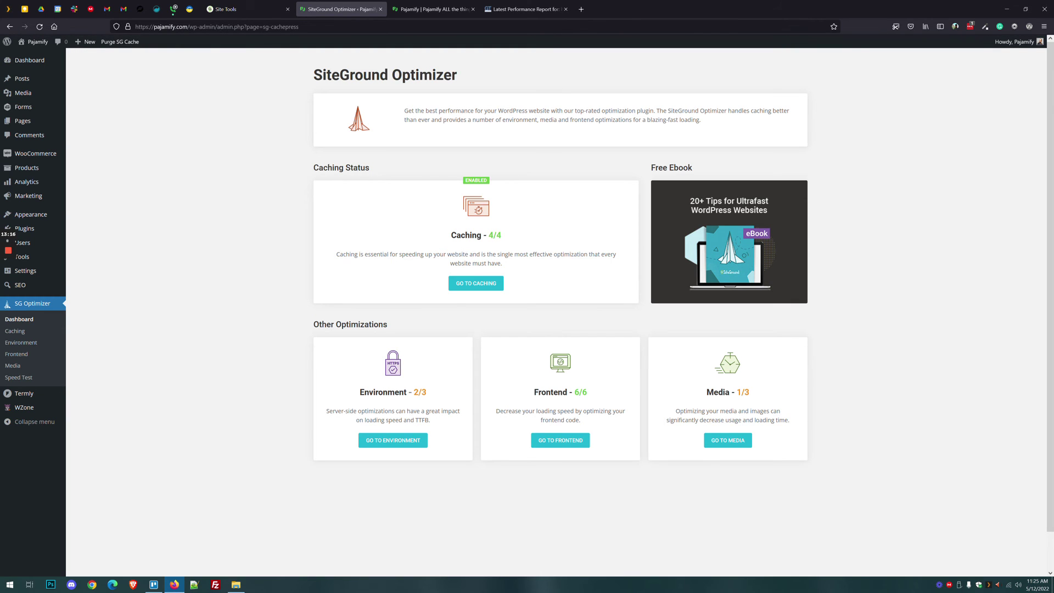
# Review the dashboard's Media 1/3 optimization score, then return to the Pajamify storefront
pyautogui.moveTo(750, 392); pyautogui.dragTo(714, 390)
pyautogui.click(709, 379)
pyautogui.click(420, 3)
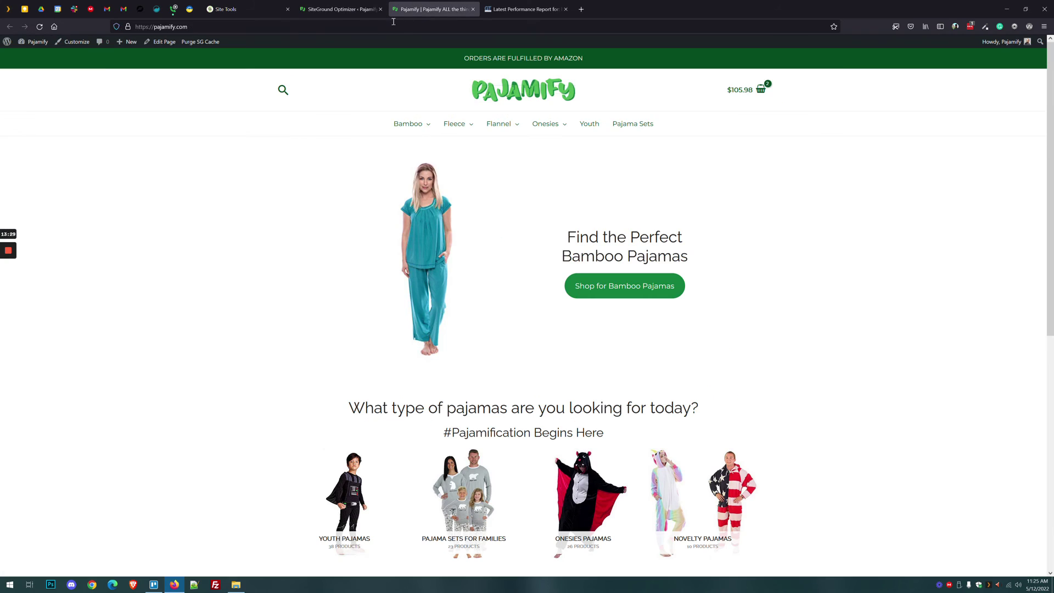
# Copy the storefront's address and load it in a new private browsing window
pyautogui.click(393, 23)
pyautogui.hotkey('ctrl', 'c')
pyautogui.hotkey('ctrl', 'shift', 'p')
pyautogui.hotkey('ctrl', 'v')
# Load pajamify.com uncached and browse Men's Bamboo Pajamas products, from DAVID ARCHY pajamas to the Texere boxer shorts
pyautogui.press('Return')
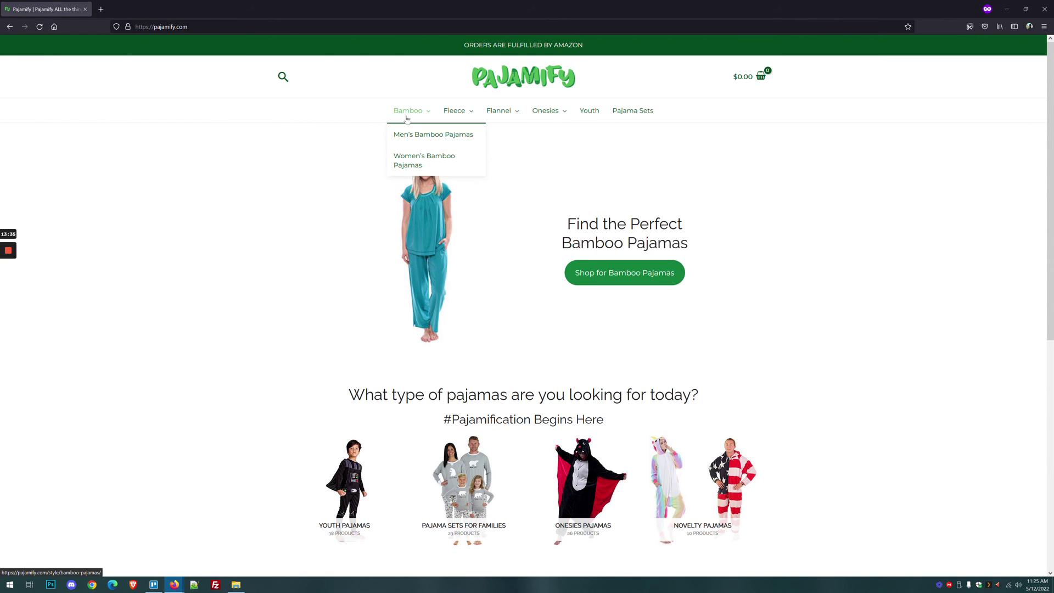
pyautogui.click(413, 137)
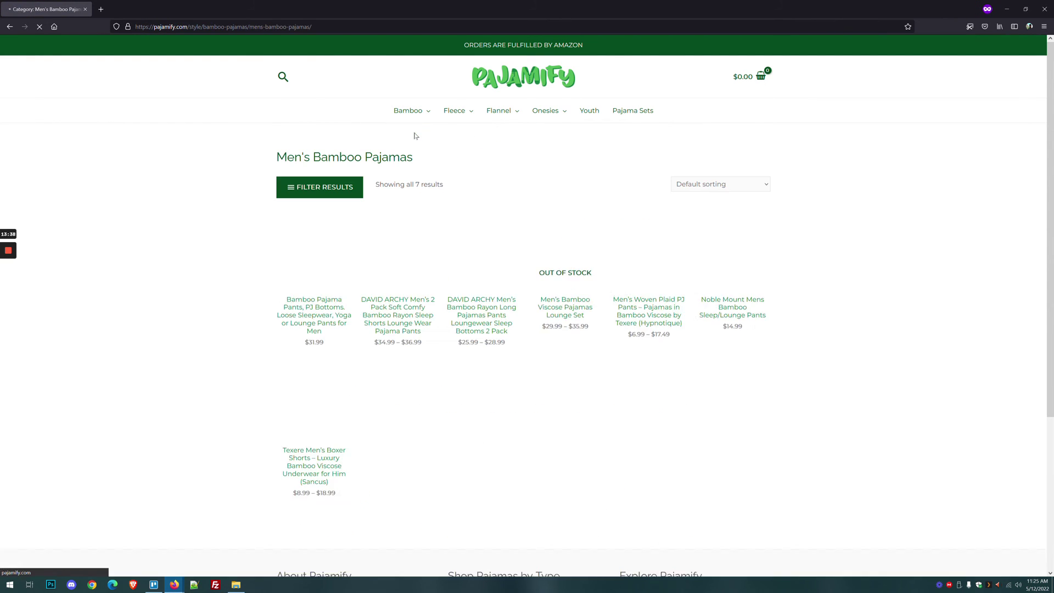
pyautogui.click(467, 235)
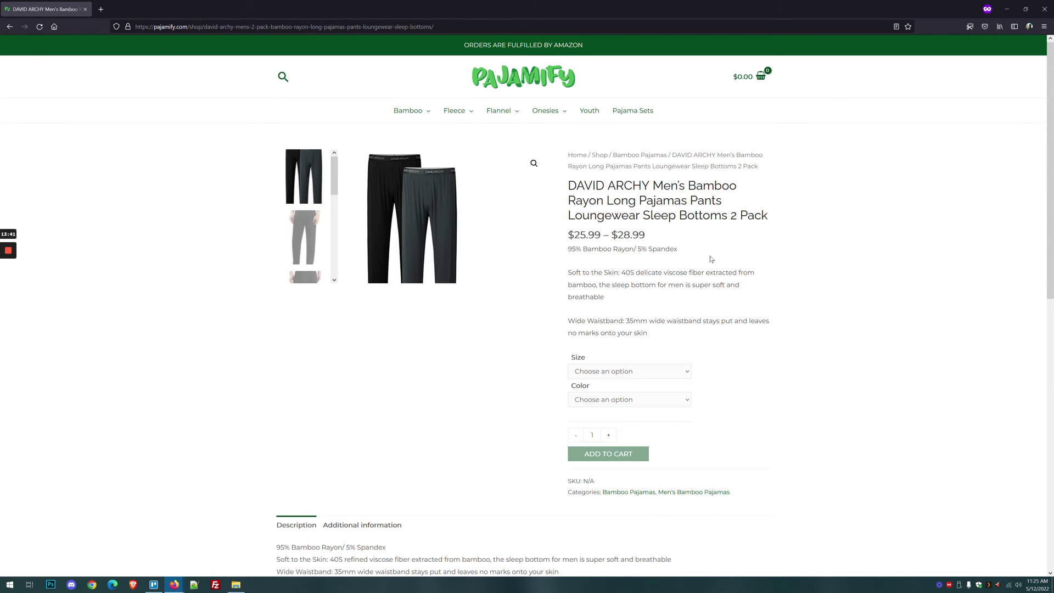
pyautogui.scroll(-8, 583, 160)
pyautogui.click(674, 274)
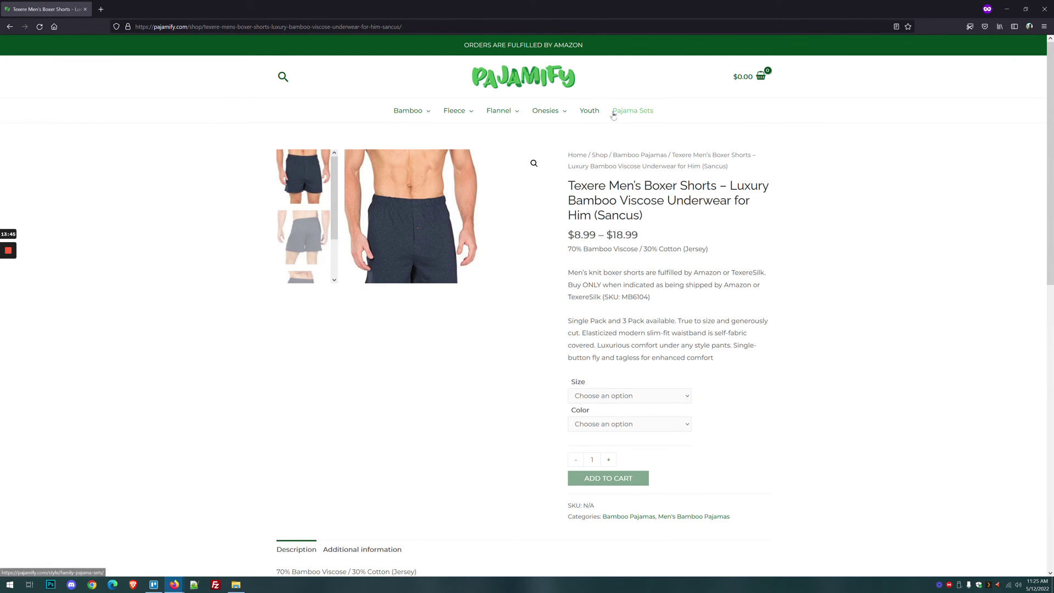
pyautogui.click(617, 112)
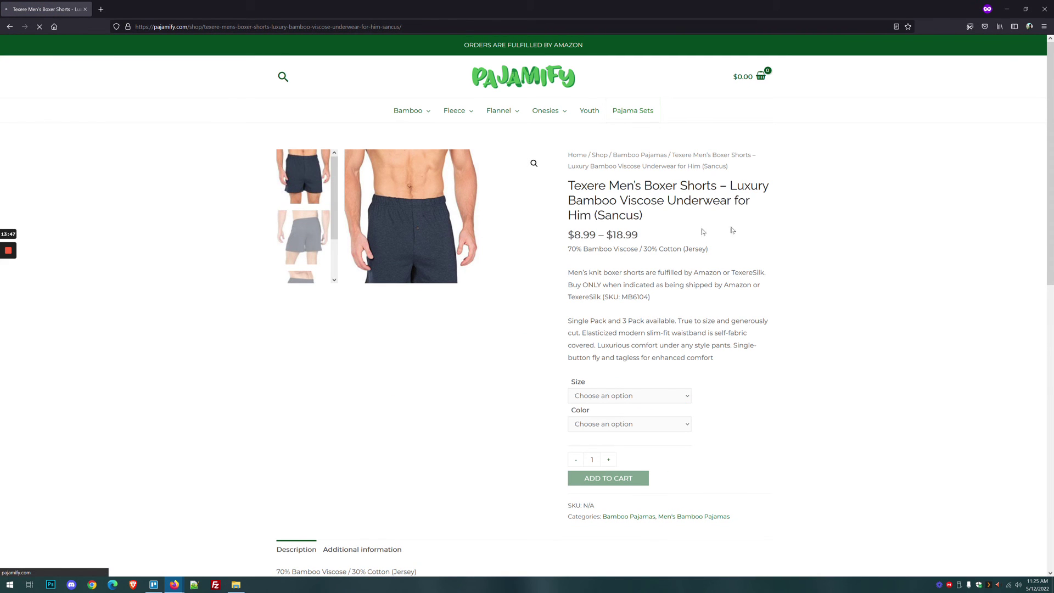
# Close the private window and return to the GTmetrix retest showing grade A, 99% Performance, 675ms LCP
pyautogui.hotkey('alt', 'F4')
pyautogui.click(524, 9)
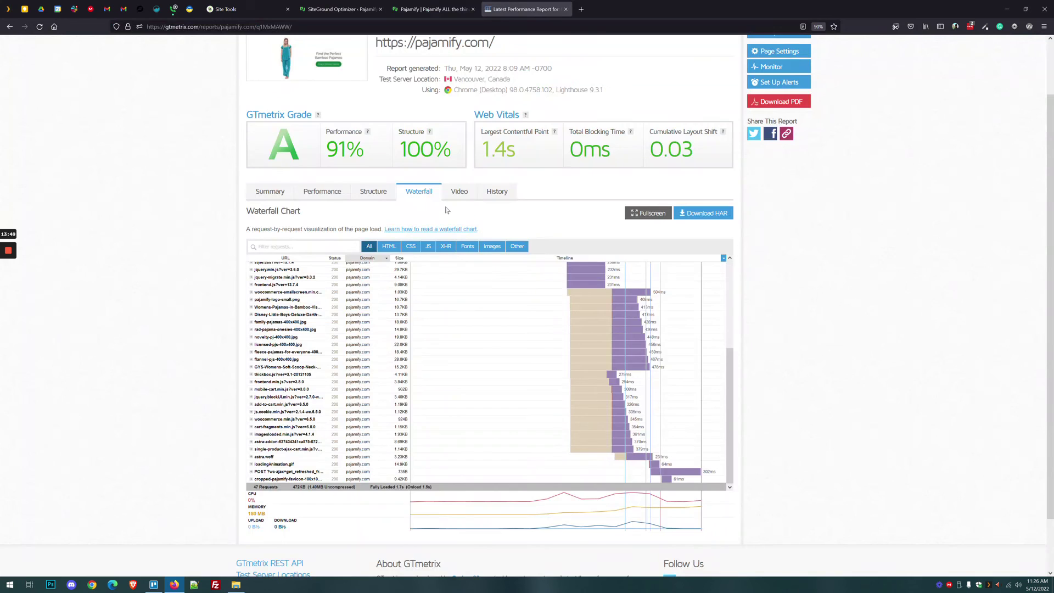
pyautogui.scroll(2, 823, 228)
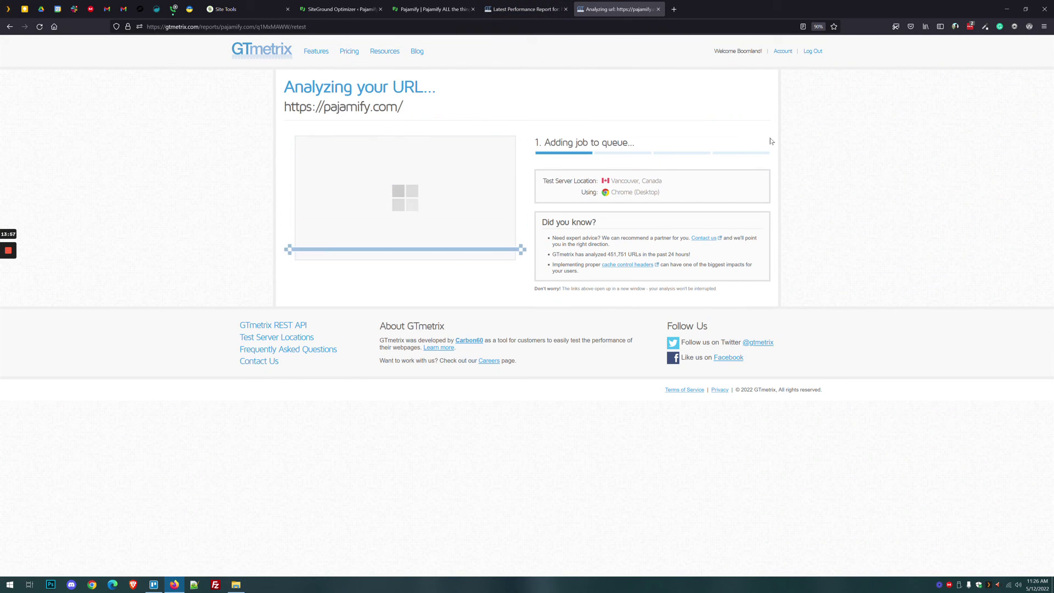
pyautogui.moveTo(19, 269)
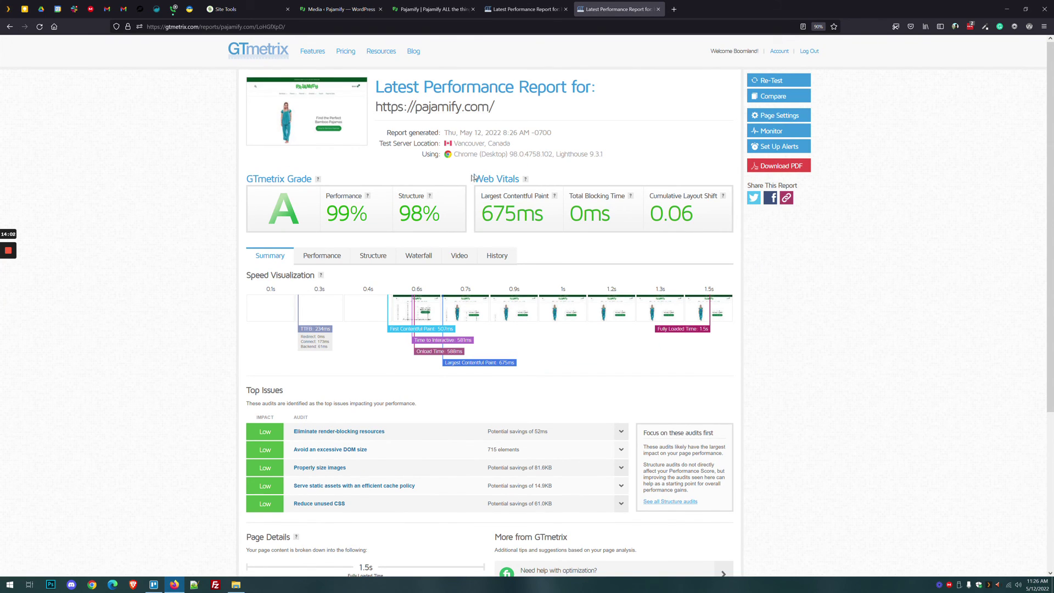
# On the earlier report, highlight the 100% Structure score and the 1.3s First Contentful Paint
pyautogui.click(522, 9)
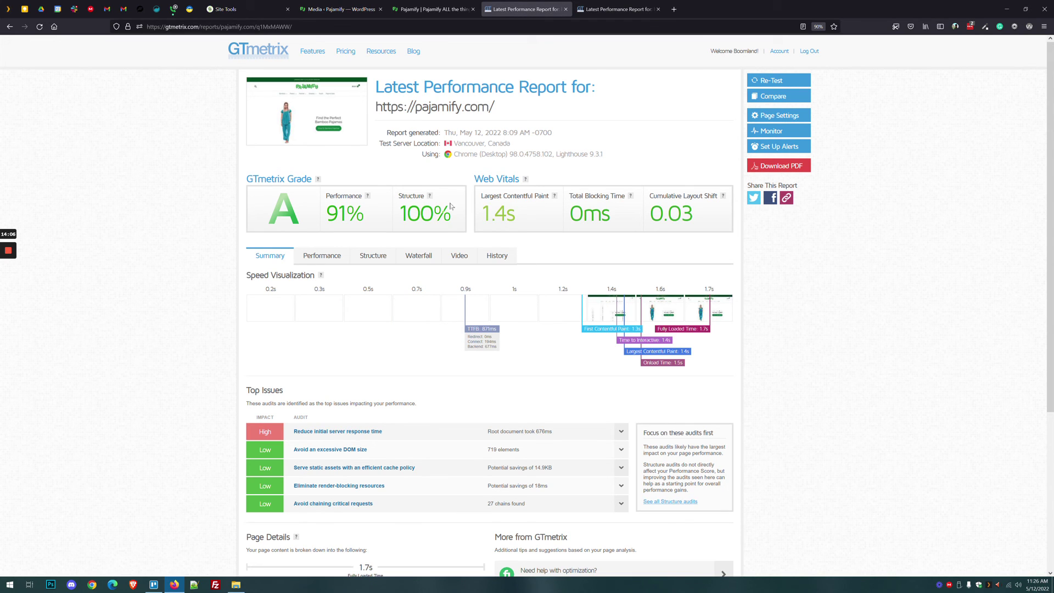
pyautogui.moveTo(400, 210); pyautogui.dragTo(448, 210)
pyautogui.click(615, 5)
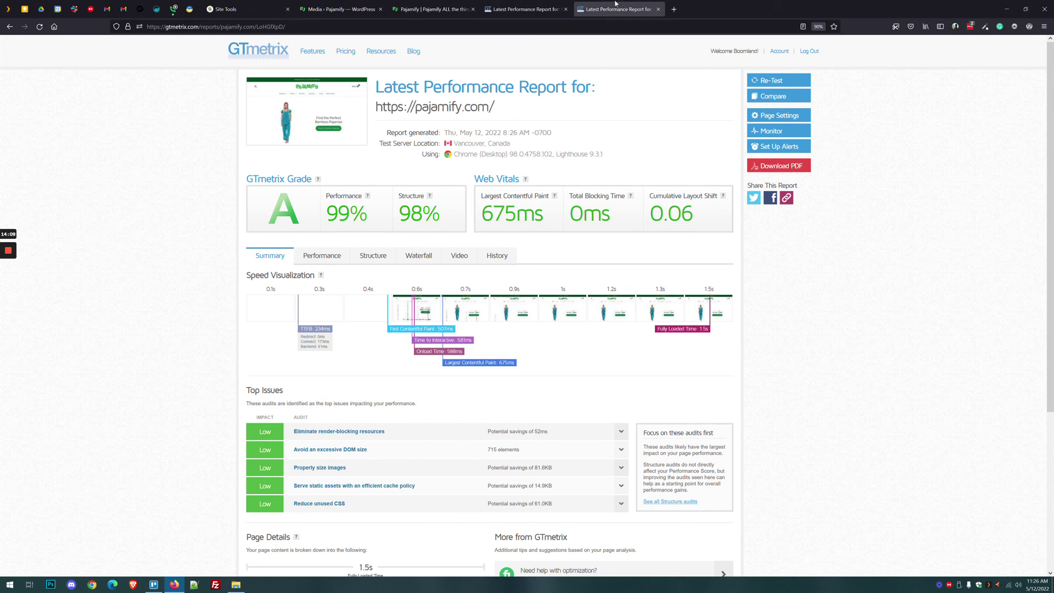
pyautogui.click(522, 9)
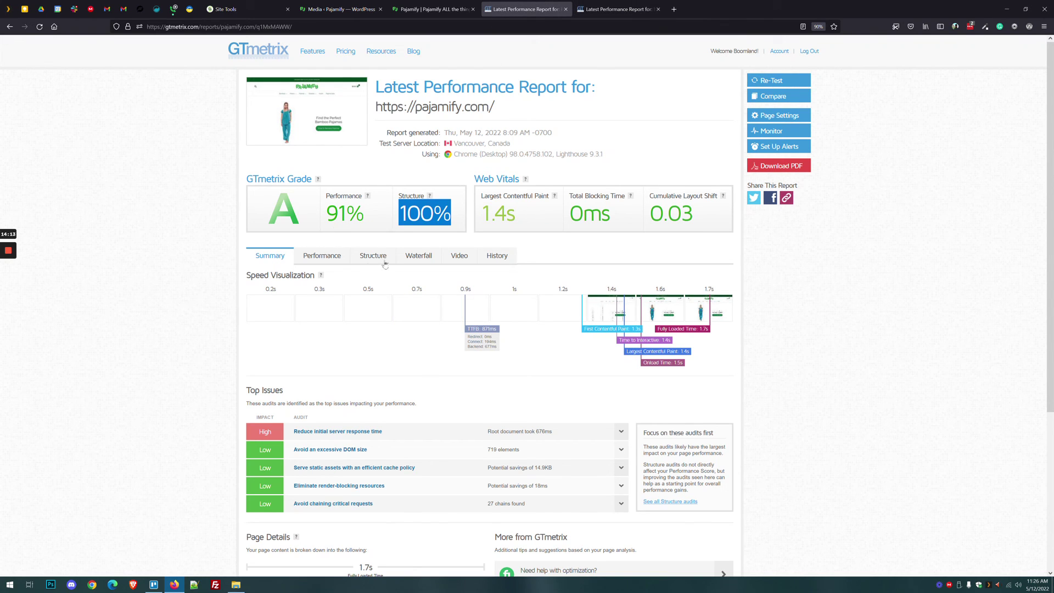
pyautogui.click(330, 261)
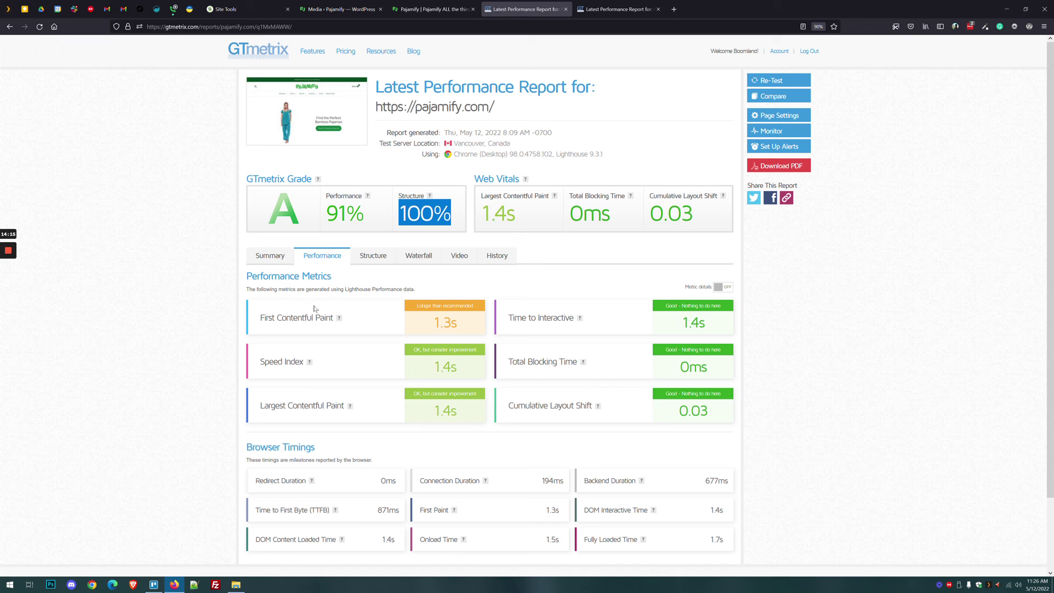
pyautogui.moveTo(247, 275); pyautogui.dragTo(341, 280)
pyautogui.click(270, 340)
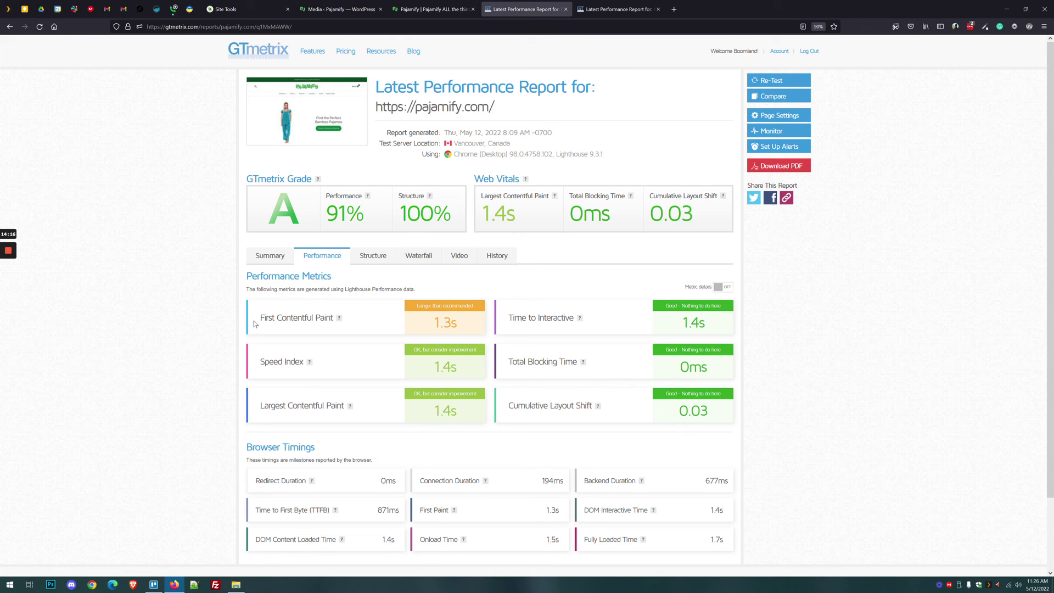
pyautogui.moveTo(257, 318); pyautogui.dragTo(345, 319)
pyautogui.moveTo(423, 323); pyautogui.dragTo(460, 324)
# On the newer report, highlight the 506ms First Contentful Paint for comparison
pyautogui.click(600, 9)
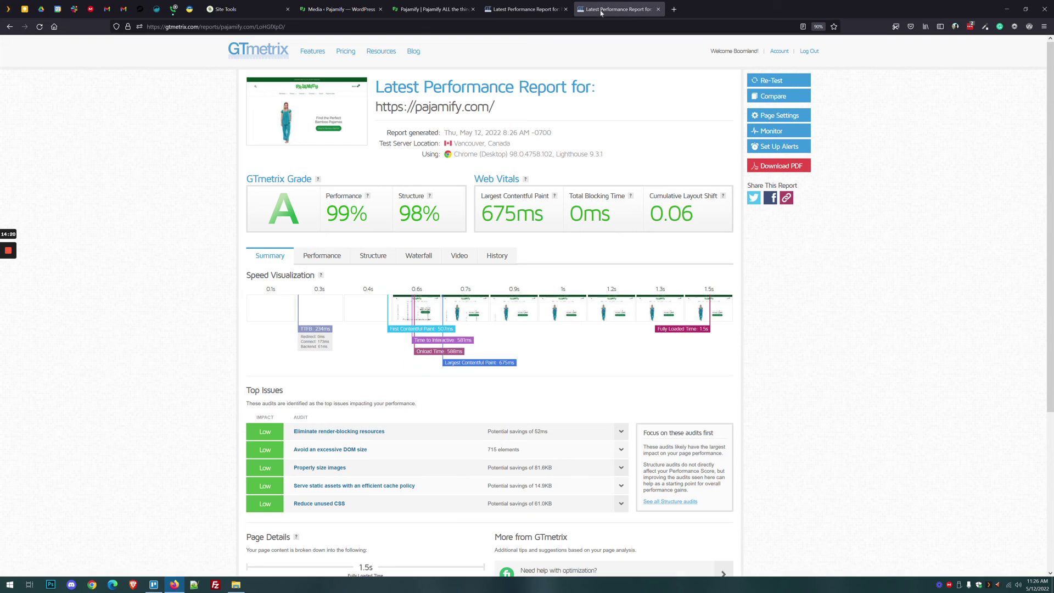
pyautogui.click(336, 258)
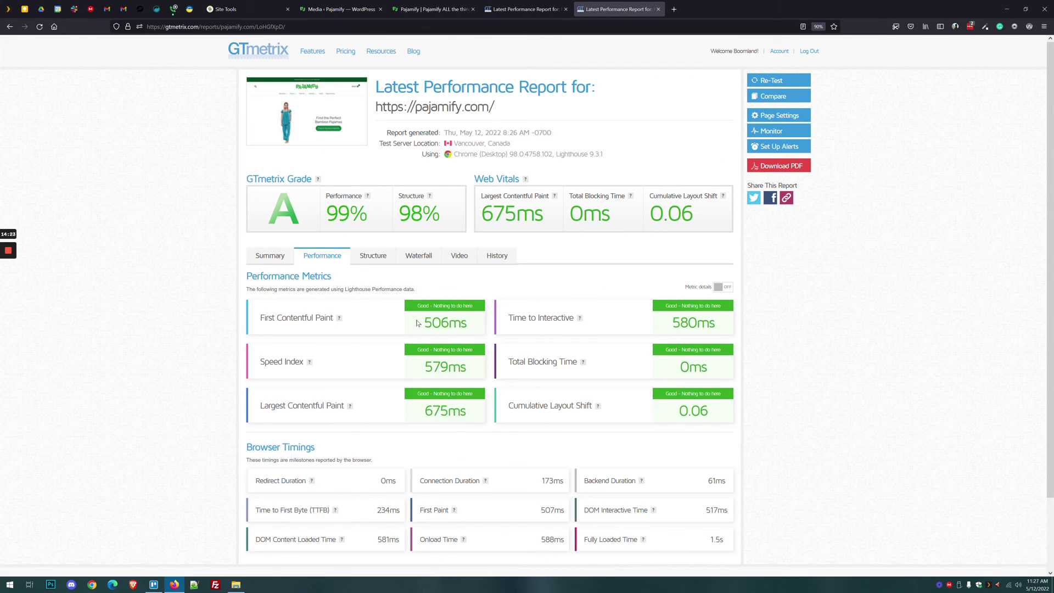
pyautogui.moveTo(421, 329); pyautogui.dragTo(469, 325)
pyautogui.click(181, 311)
# Compare Largest Contentful Paint, 1.4s in the older report against 675ms in the newer one
pyautogui.click(483, 5)
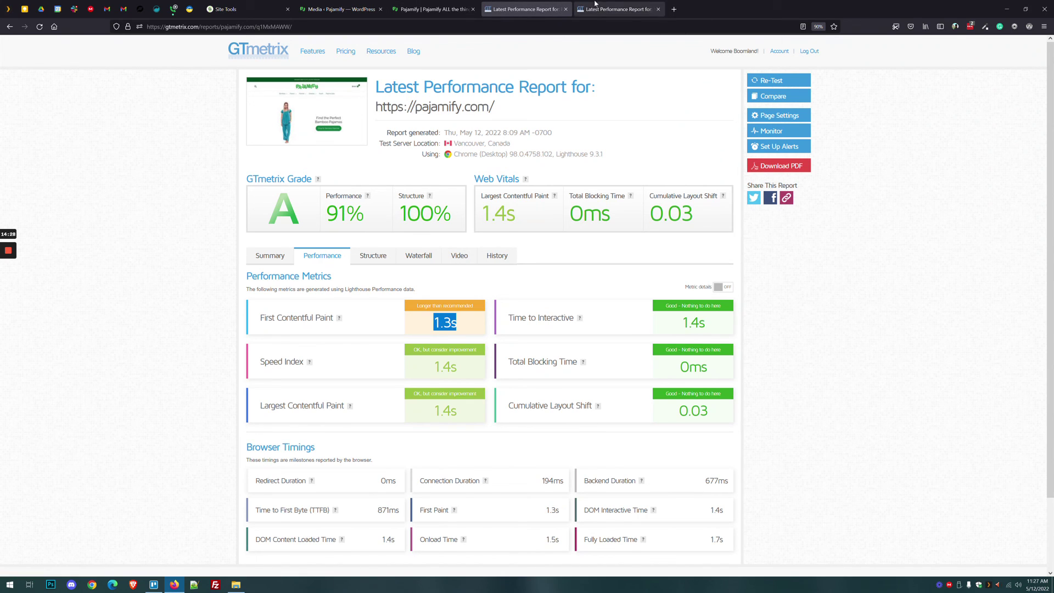
pyautogui.click(615, 9)
pyautogui.click(531, 4)
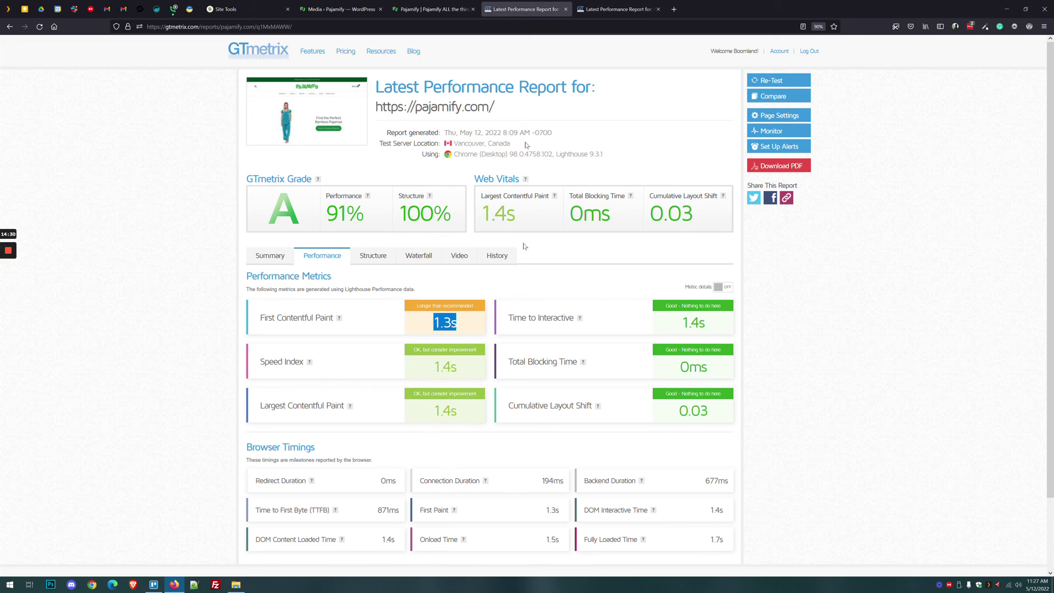
pyautogui.moveTo(469, 412); pyautogui.dragTo(417, 406)
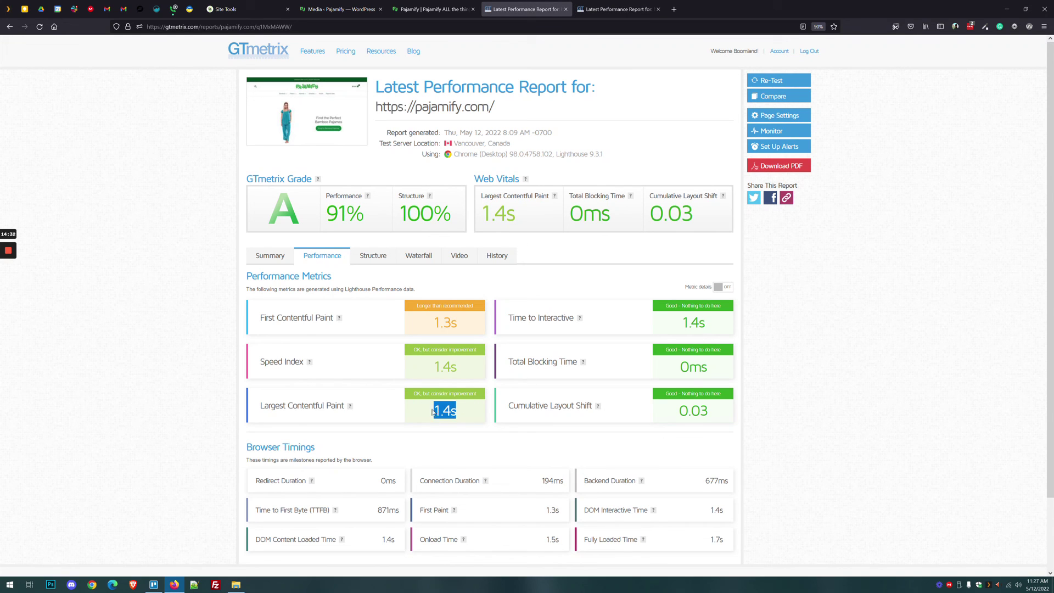
pyautogui.click(614, 8)
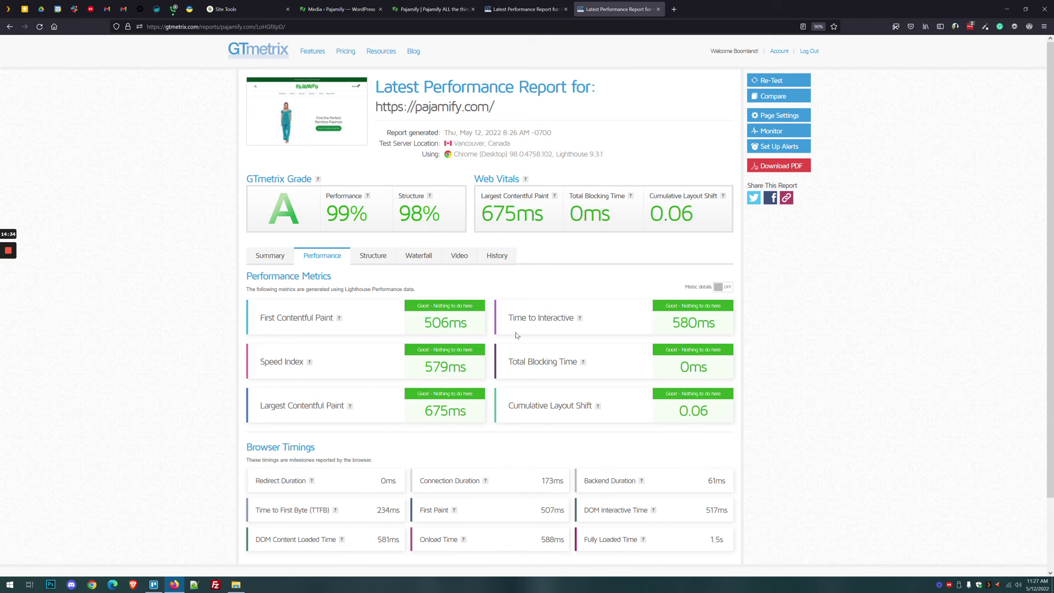
pyautogui.moveTo(475, 410); pyautogui.dragTo(425, 408)
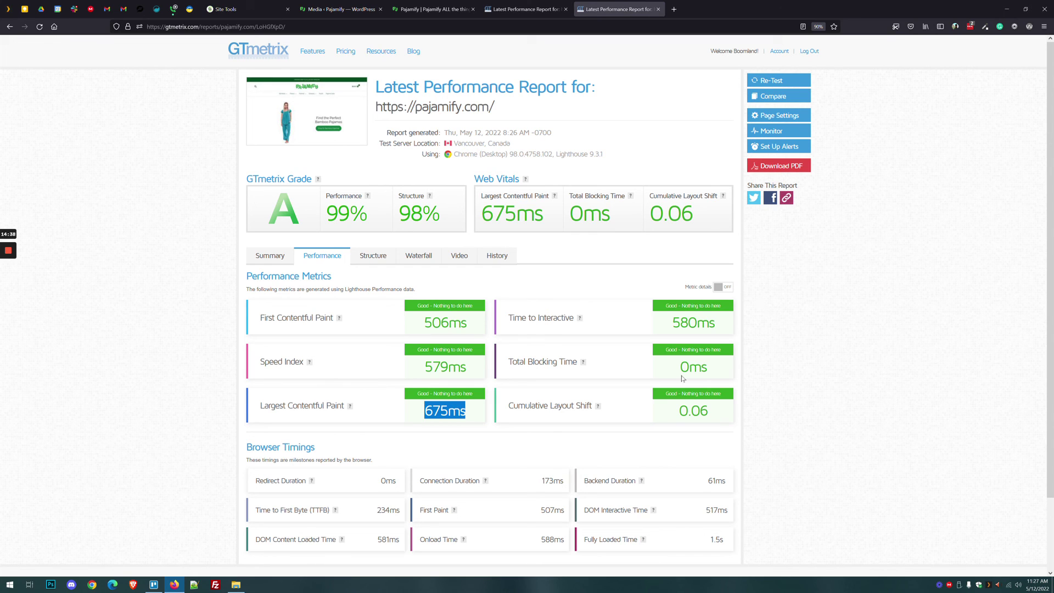
pyautogui.click(525, 9)
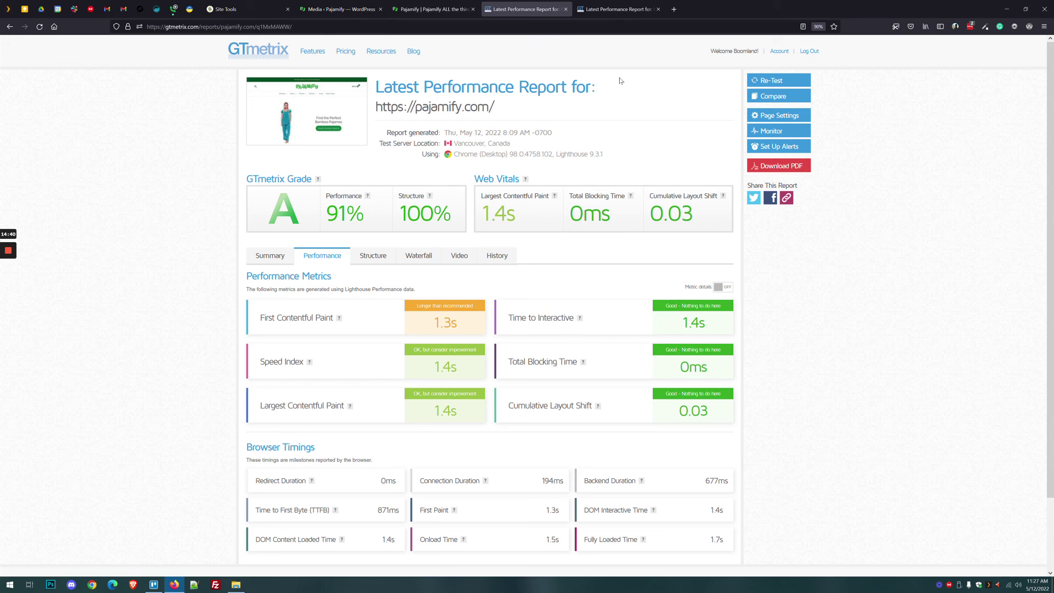
pyautogui.click(618, 9)
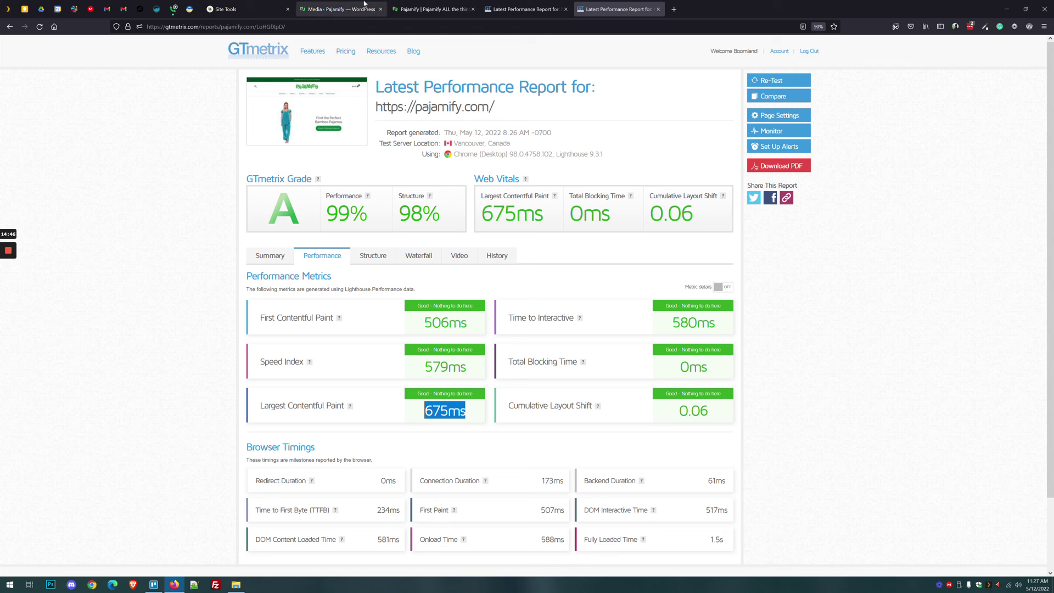
# Review the newer report's structure audits and its waterfall chart of page requests
pyautogui.click(389, 256)
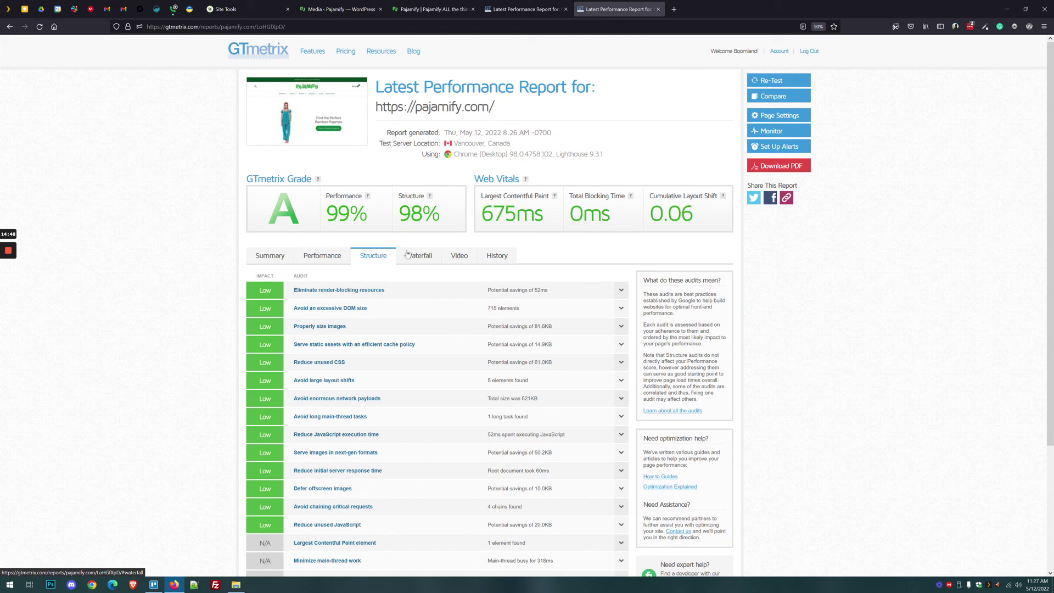
pyautogui.click(418, 256)
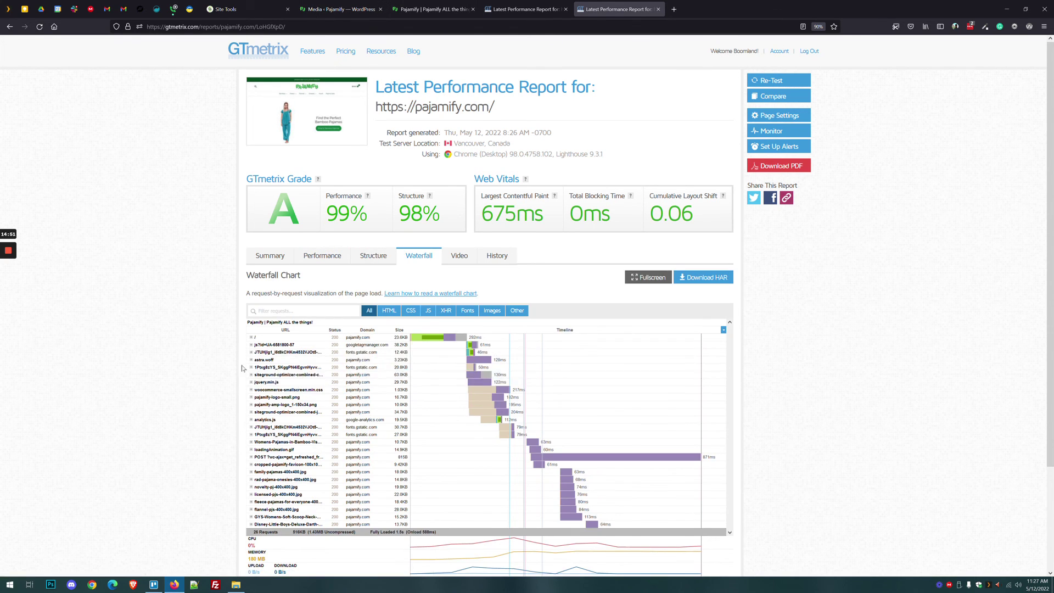
pyautogui.scroll(-2, 327, 363)
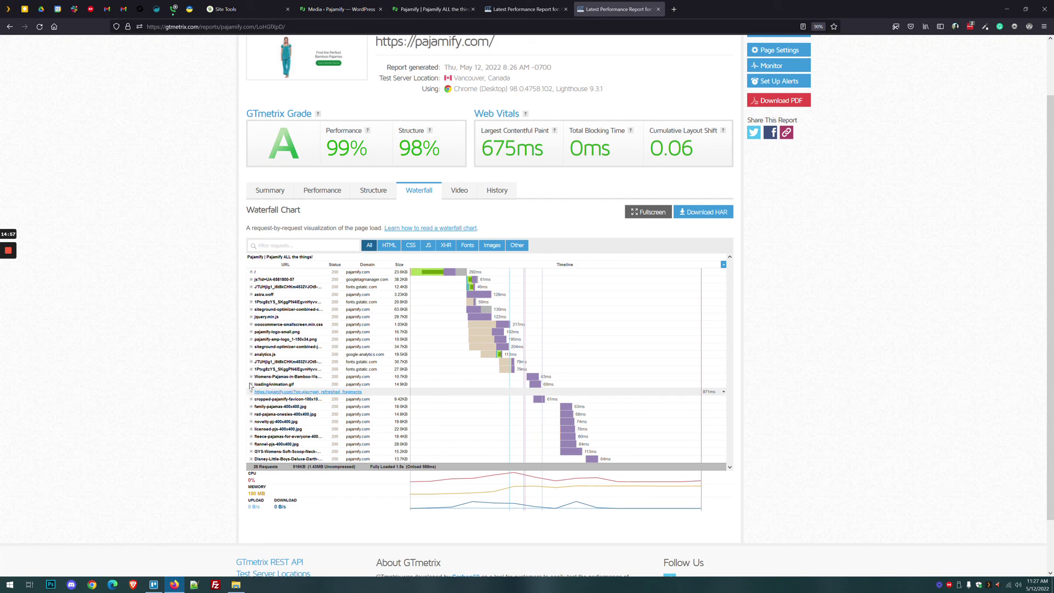
pyautogui.moveTo(659, 396)
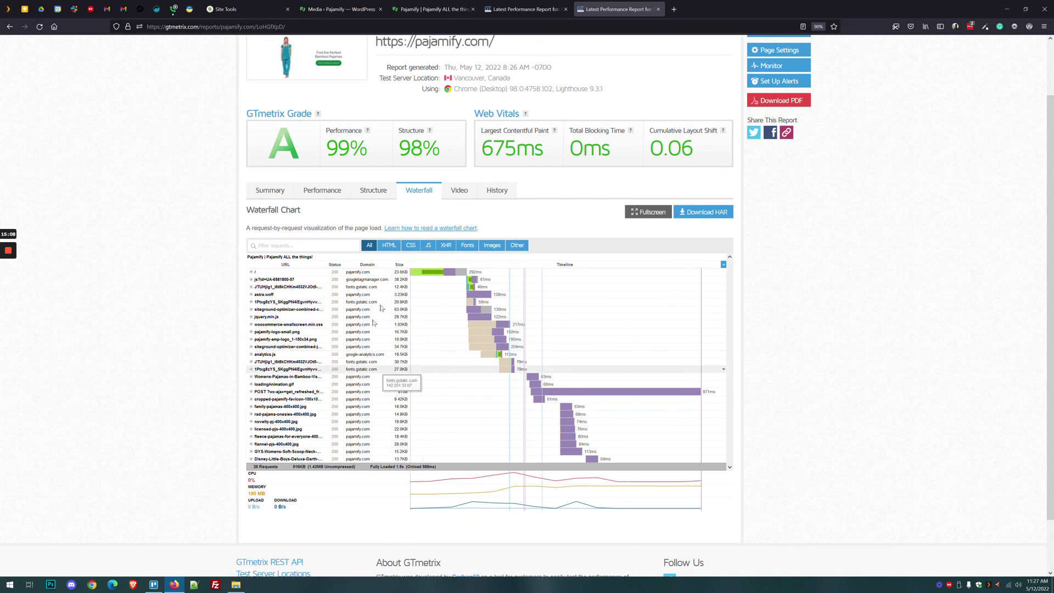
pyautogui.scroll(3, 412, 278)
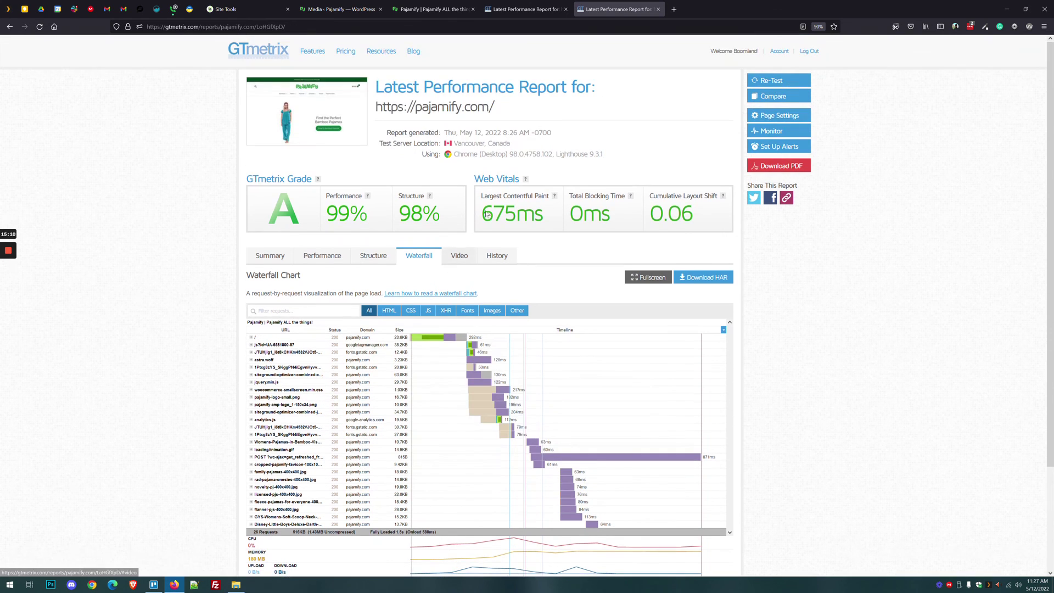
# Copy the pajamify.com address from the report heading and load it in Chrome
pyautogui.tripleClick(531, 108)
pyautogui.hotkey('ctrl', 'c')
pyautogui.hotkey('ctrl', 't')
pyautogui.hotkey('ctrl', 'v')
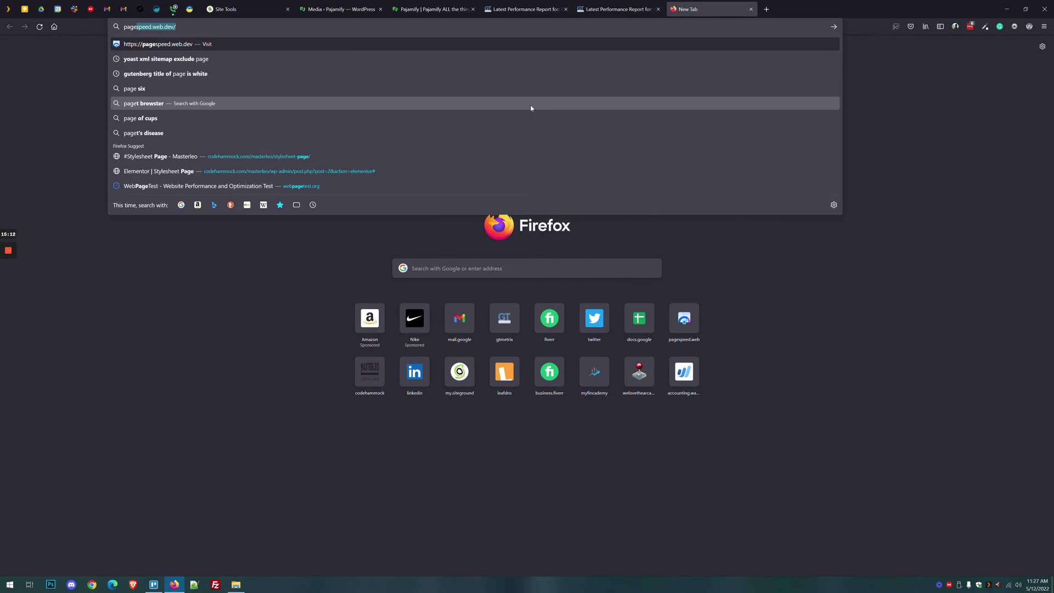
pyautogui.hotkey('ctrl', 'w')
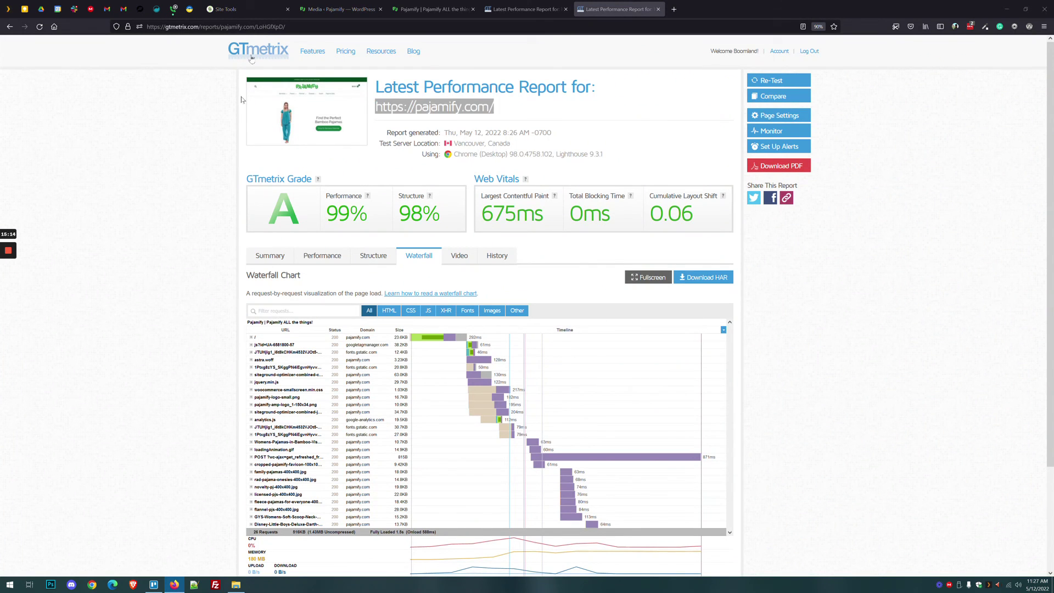
pyautogui.hotkey('alt', 'Tab')
pyautogui.hotkey('ctrl', 'v')
pyautogui.press('Return')
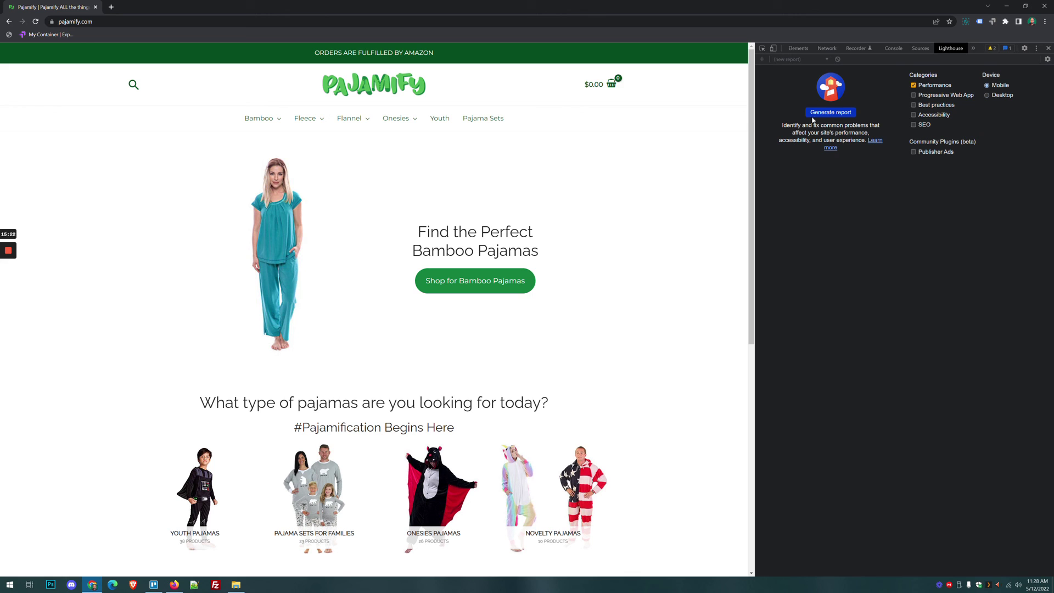
# Run a mobile Lighthouse audit scoring 83 (2.2 s FCP), review the metrics, then clear it
pyautogui.click(833, 113)
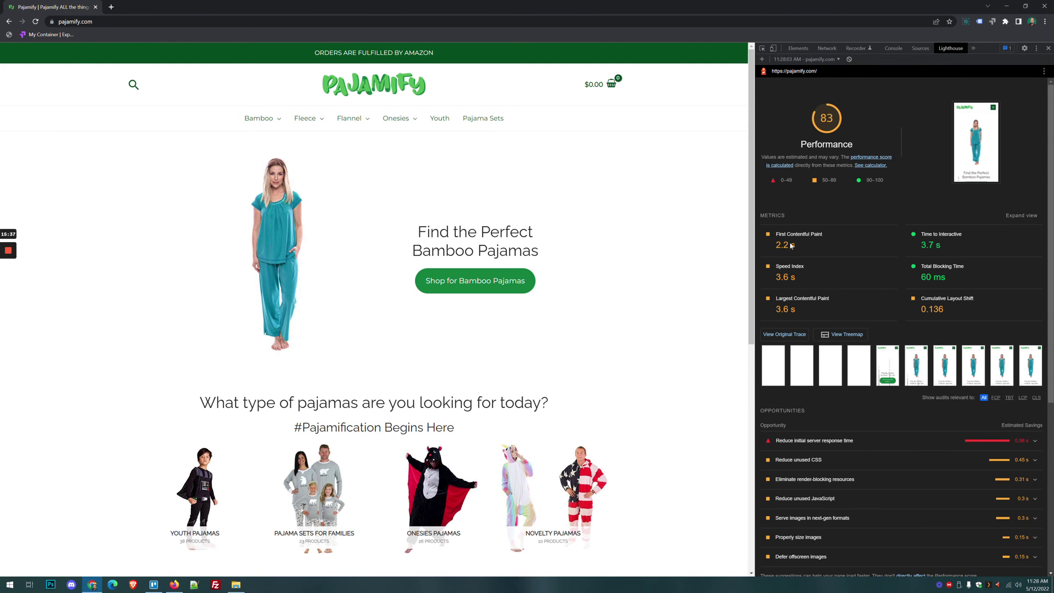
pyautogui.moveTo(777, 248); pyautogui.dragTo(791, 247)
pyautogui.moveTo(775, 310); pyautogui.dragTo(797, 311)
pyautogui.click(796, 311)
pyautogui.scroll(-4, 811, 436)
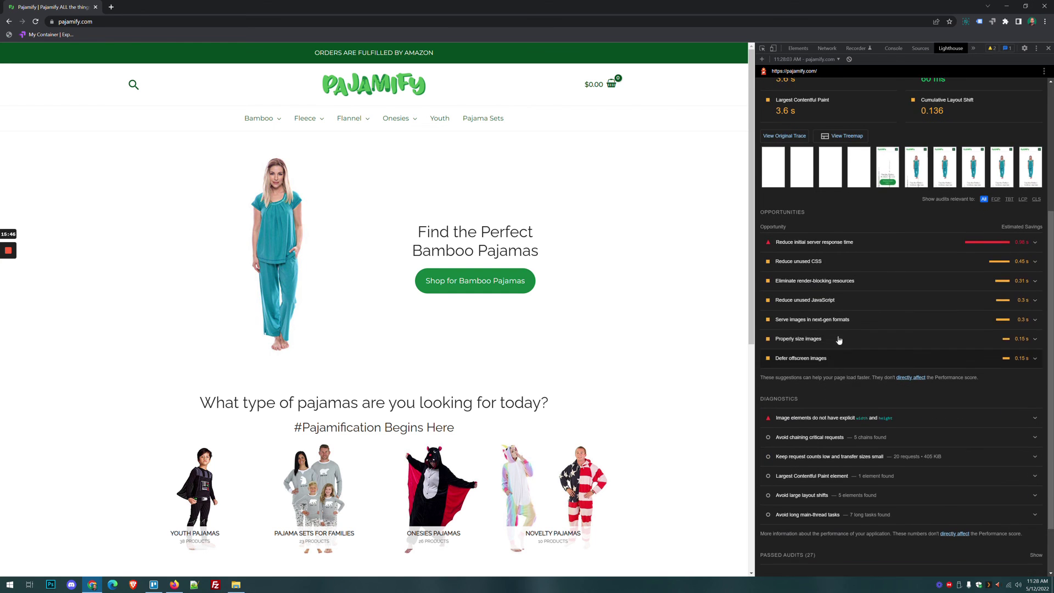
pyautogui.scroll(4, 826, 320)
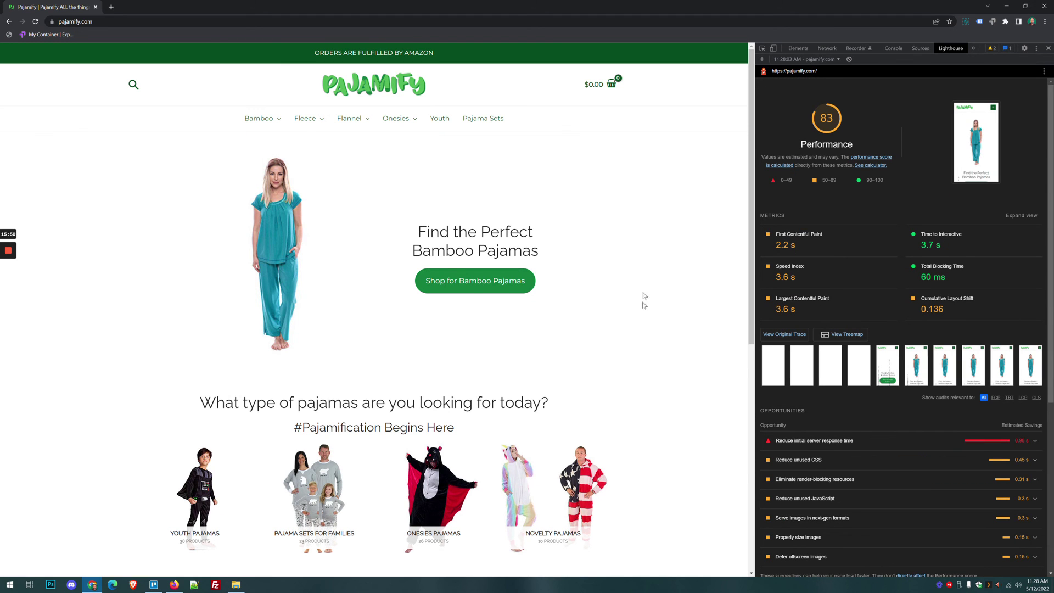
pyautogui.click(849, 60)
# Run a desktop Lighthouse audit scoring 93, with 0.4 s FCP and 1.1 s LCP
pyautogui.click(992, 96)
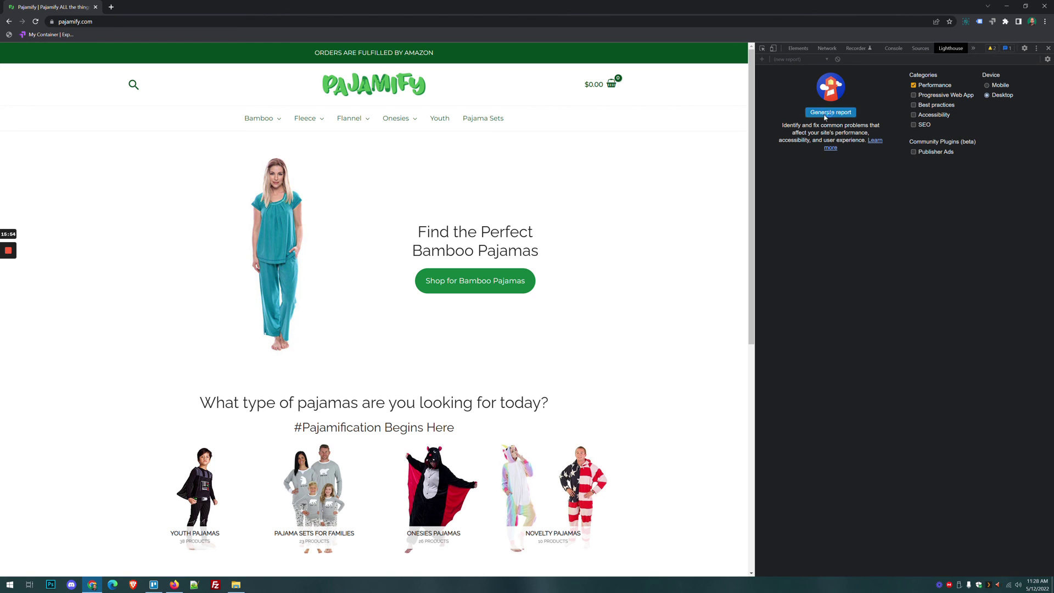
pyautogui.click(830, 112)
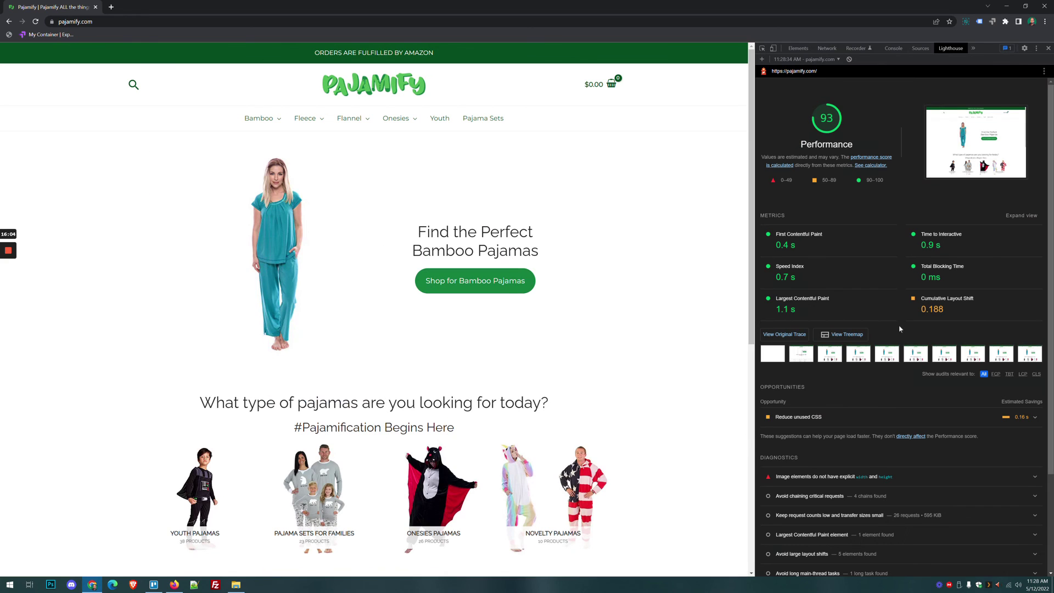
pyautogui.moveTo(798, 246); pyautogui.dragTo(772, 250)
pyautogui.moveTo(799, 313); pyautogui.dragTo(778, 313)
pyautogui.click(828, 297)
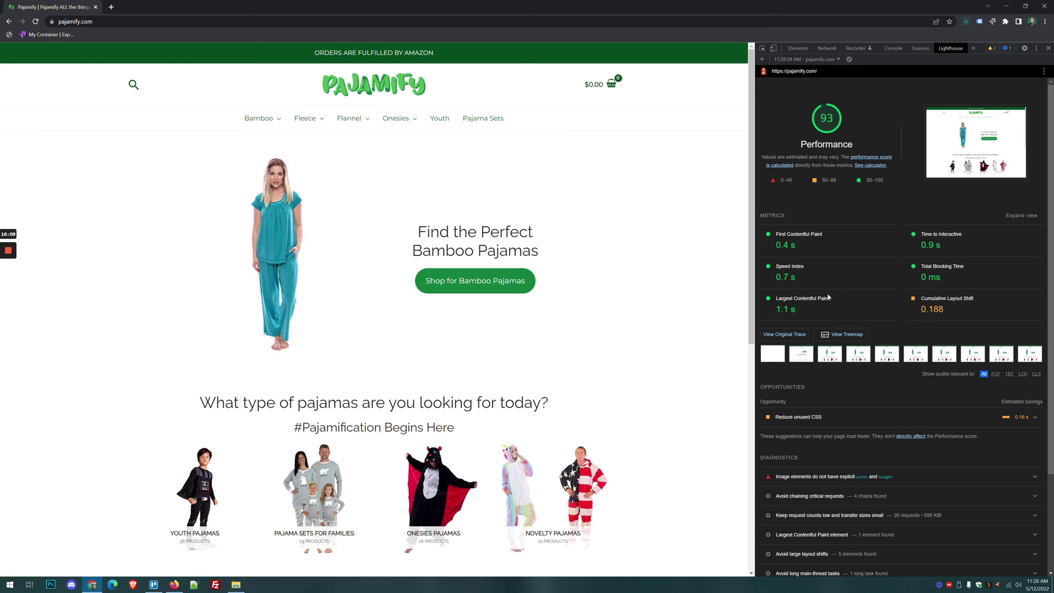
# Expand and collapse the Reduce unused CSS opportunity details
pyautogui.click(824, 419)
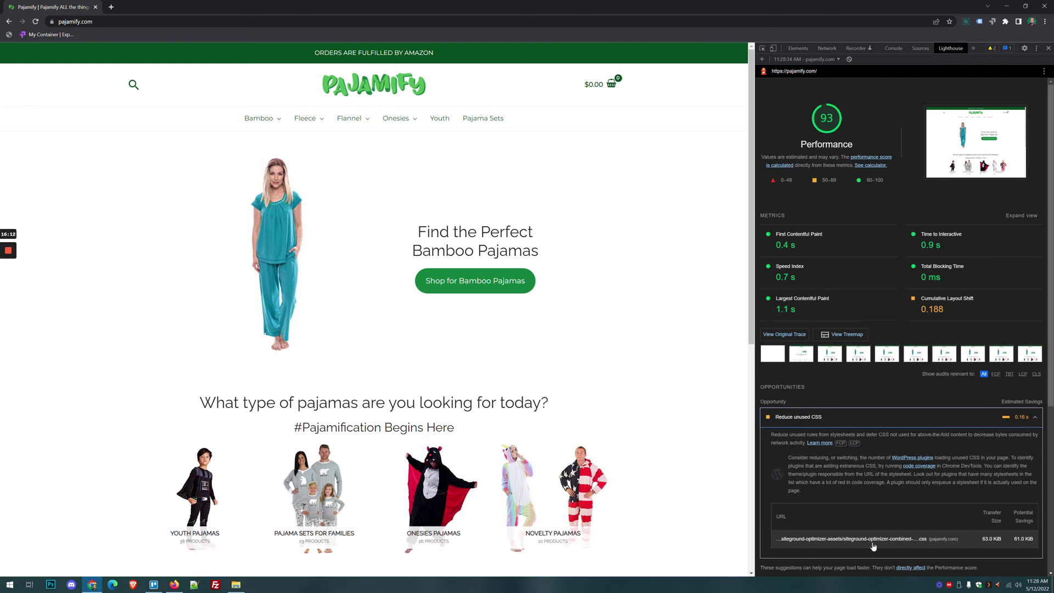
pyautogui.click(813, 420)
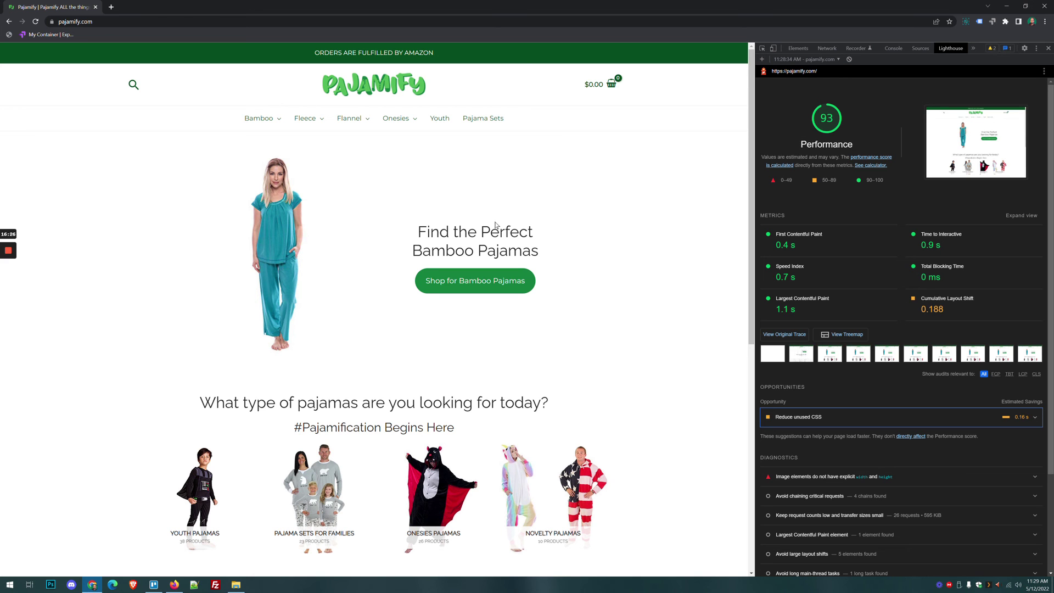
pyautogui.hotkey('alt', 'Tab')
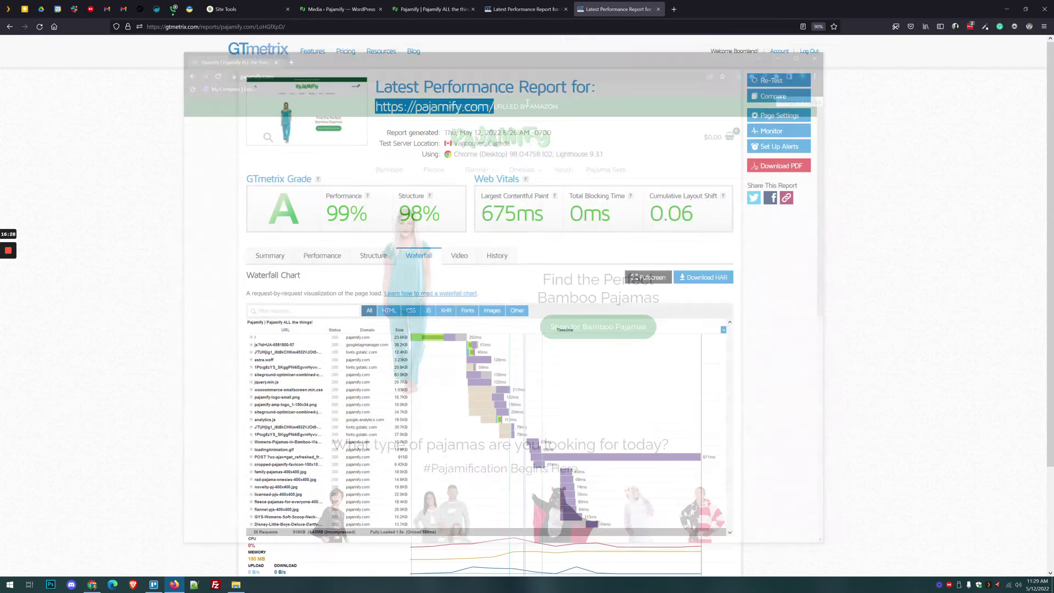
# Return to the SiteGround Optimizer Media page, with image conversion at 401 of 2735
pyautogui.click(431, 9)
pyautogui.click(341, 10)
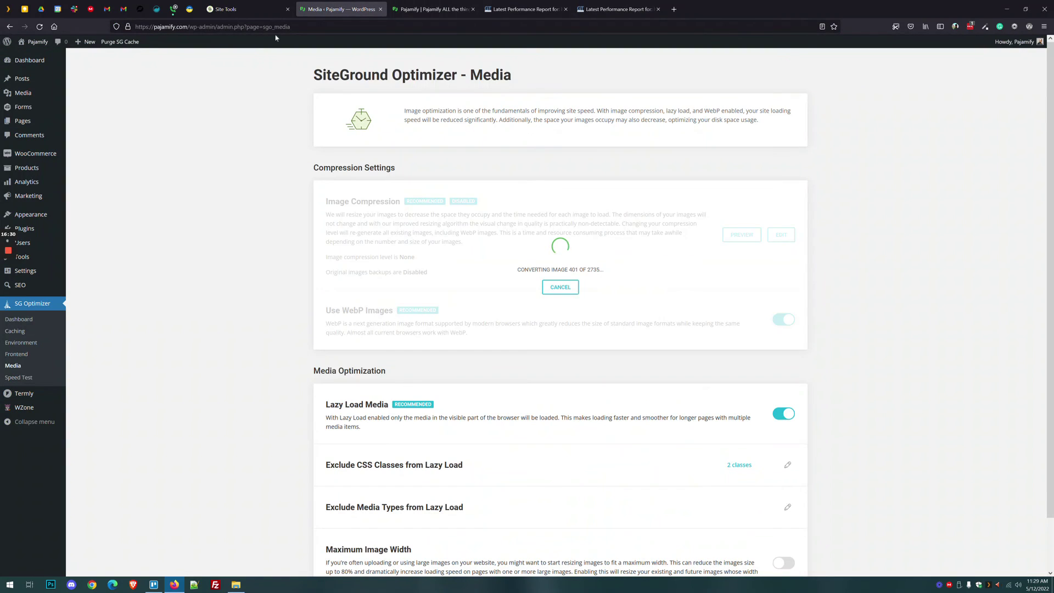
pyautogui.moveTo(10, 252)
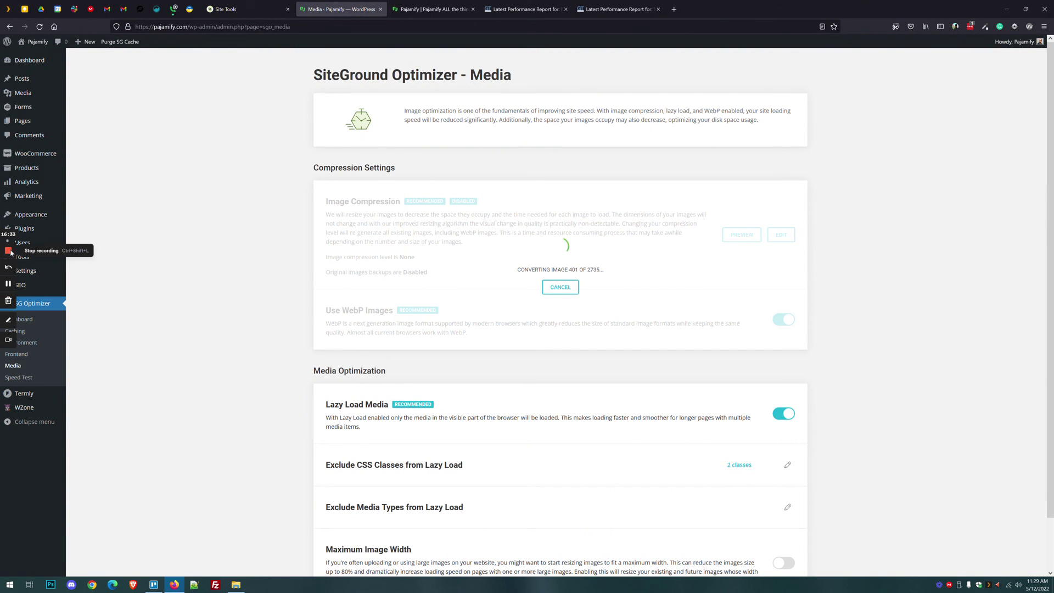